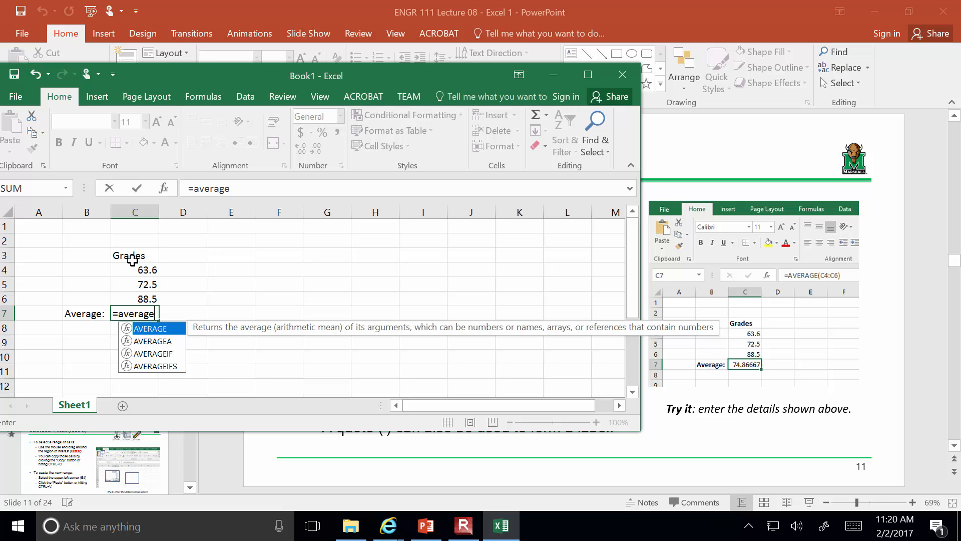
key(BackSpace)
key(BackSpace)
key(BackSpace)
key(BackSpace)
key(BackSpace)
key(BackSpace)
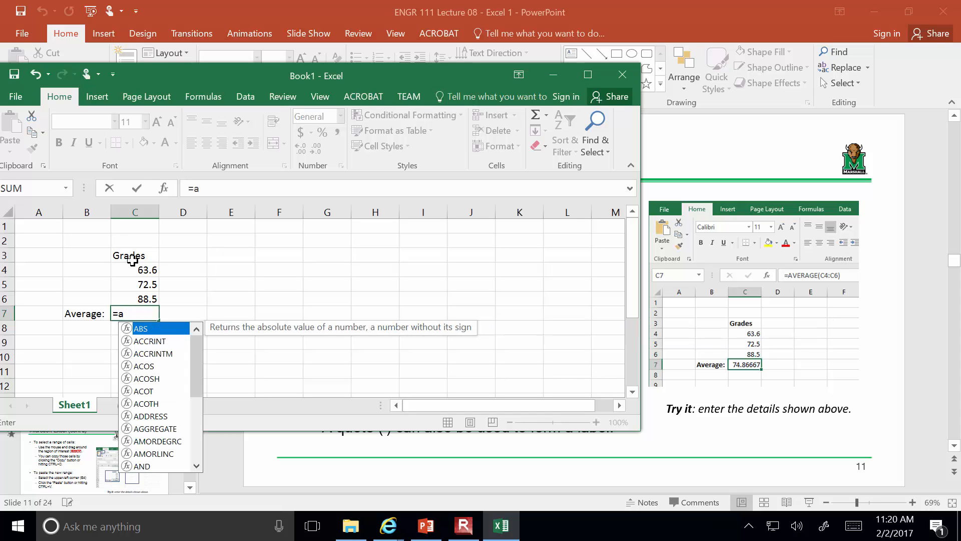
text(vg)
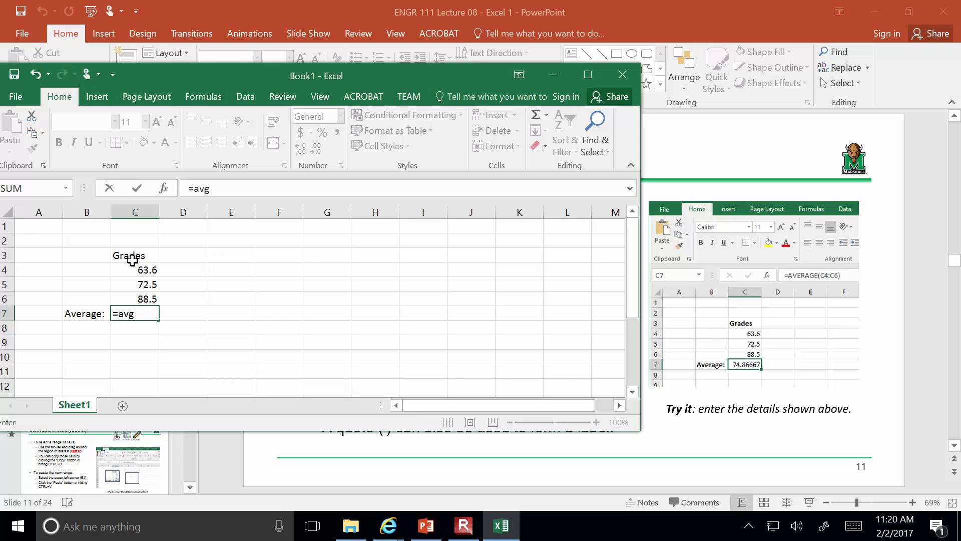
key(BackSpace)
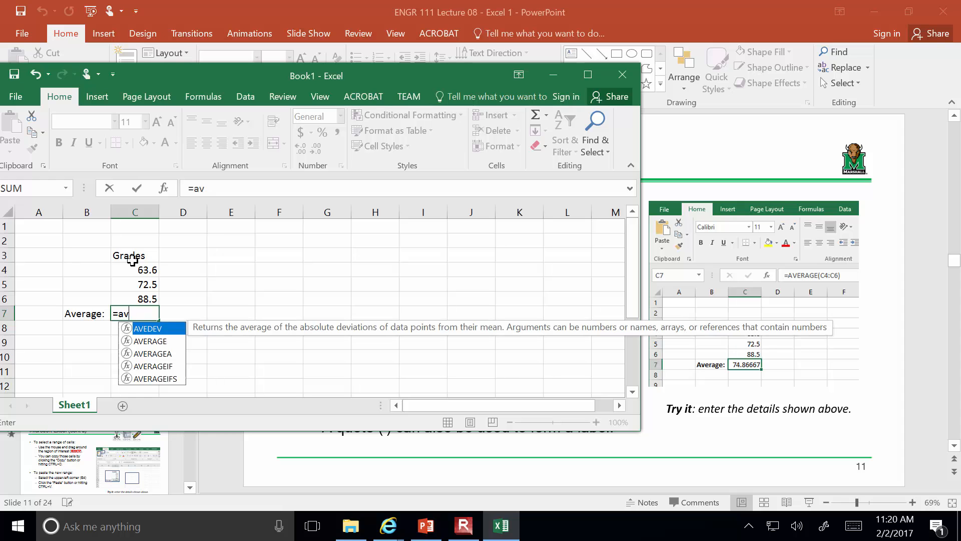
key(BackSpace)
key(BackSpace)
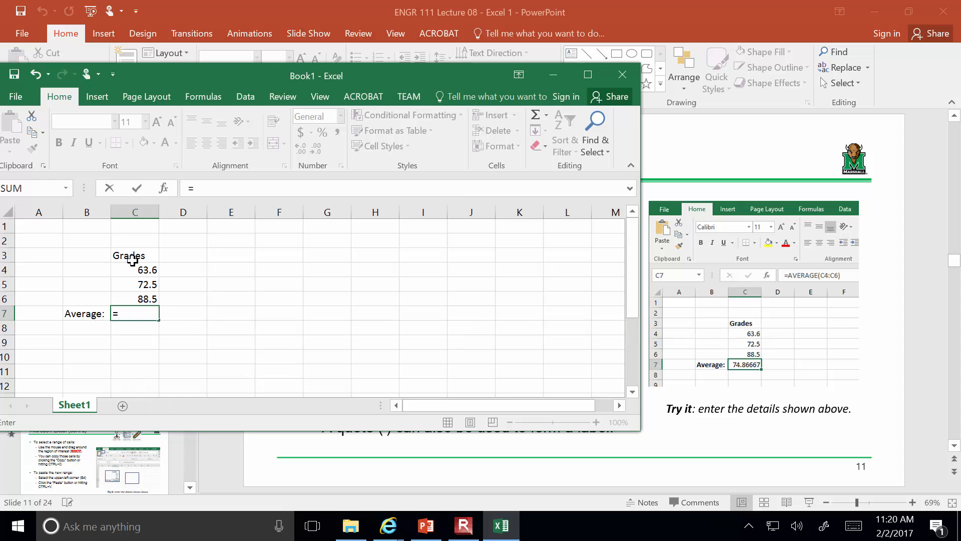
Step: Enter the formula =average(c4:c6) in cell C7, writing out the cell range by hand
text(av)
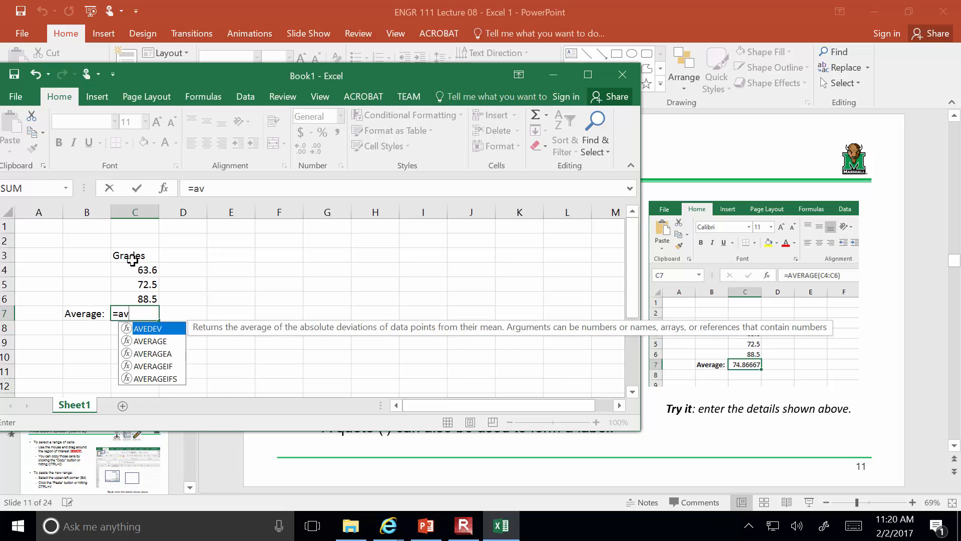
text(erage)
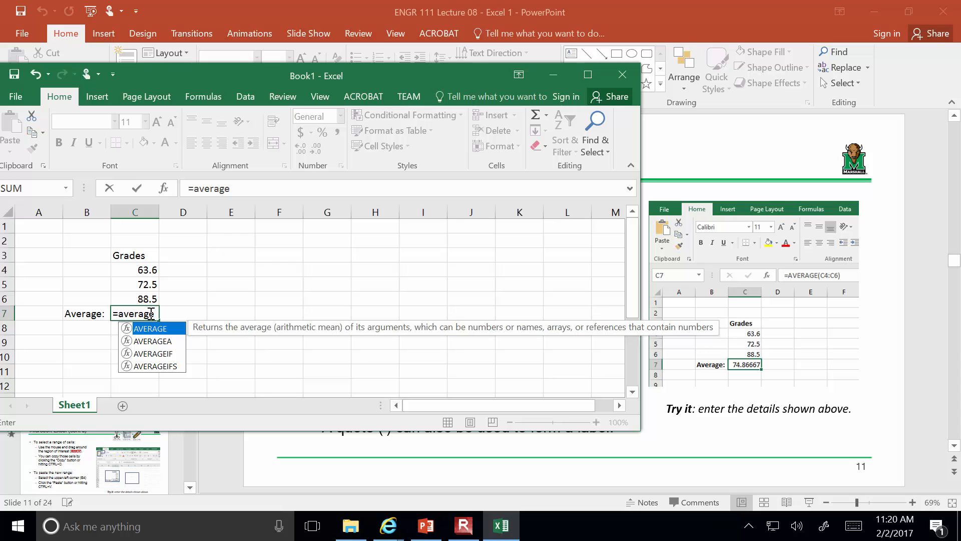
text(()
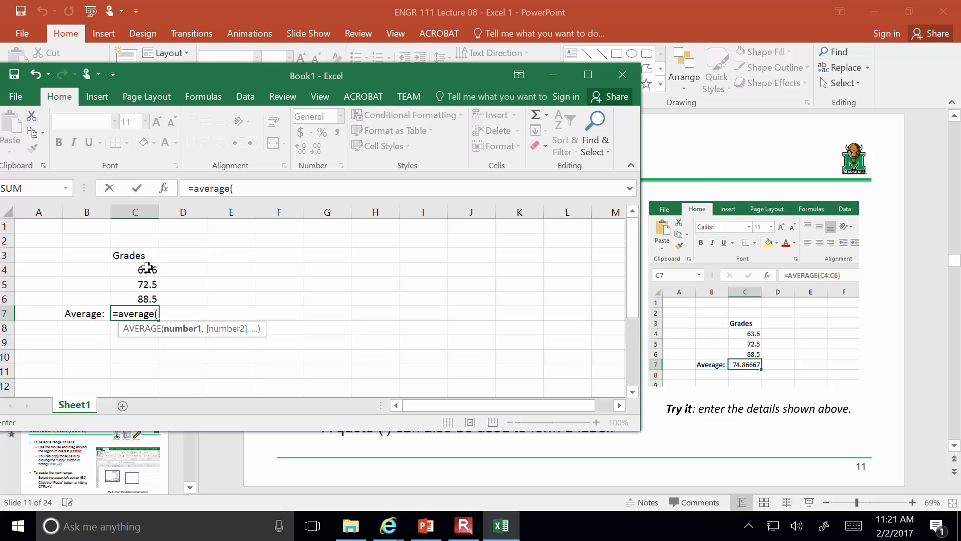
text(c)
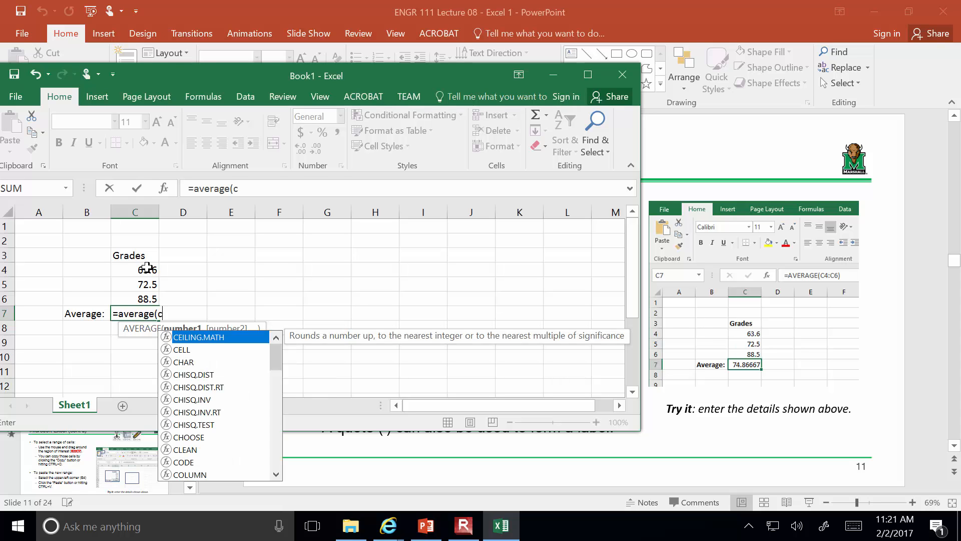
text(4:c)
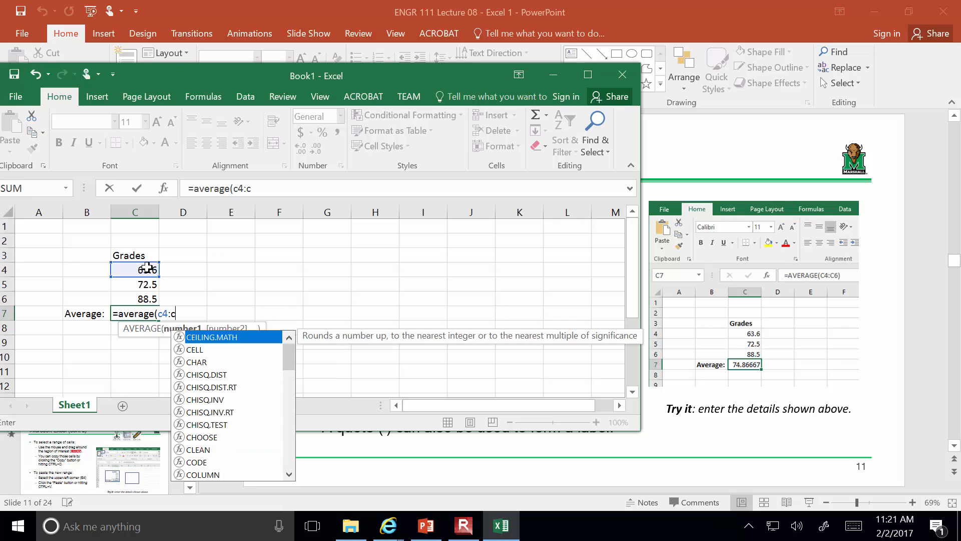
text(6))
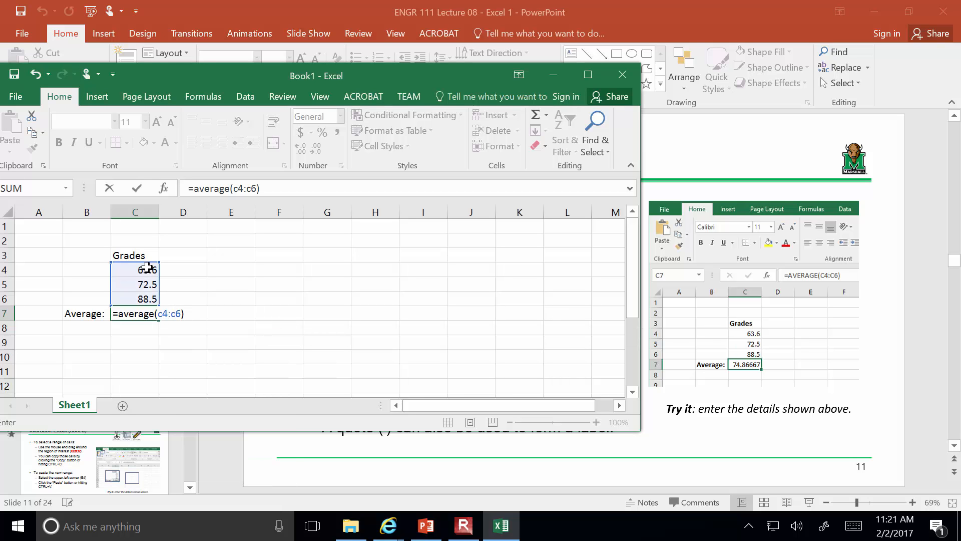
key(Return)
key(Left)
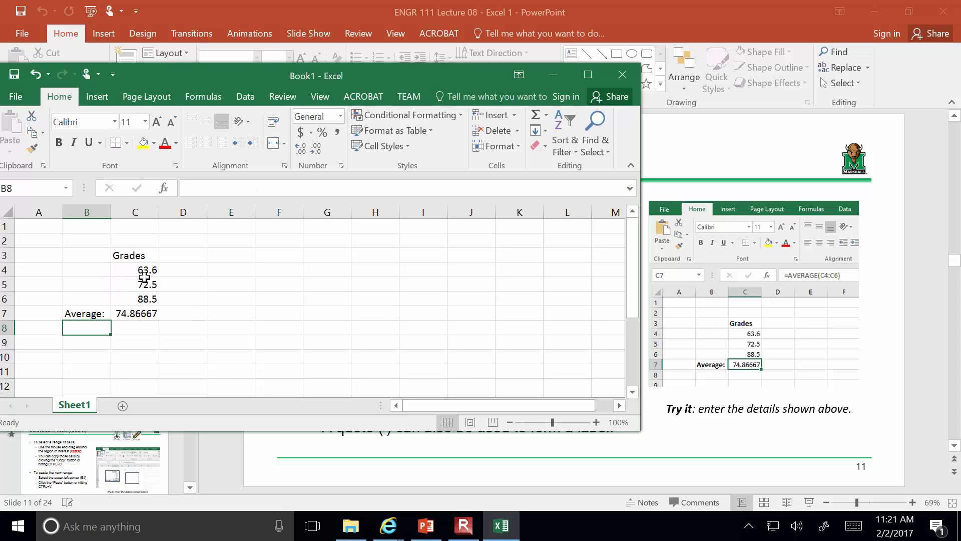
Step: Re-enter the average formula in cell C7, picking the grades C4:C6 on the sheet as its range
click(140, 313)
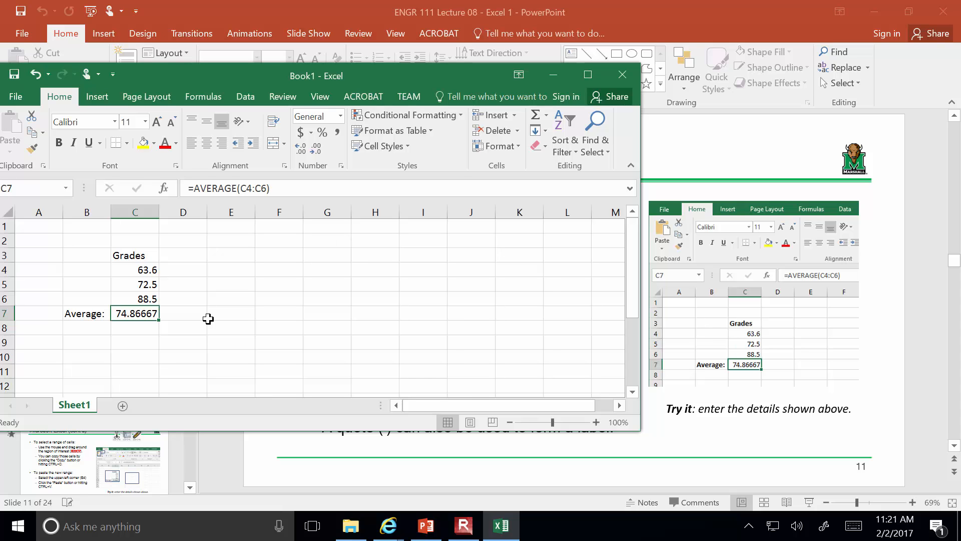
text(=)
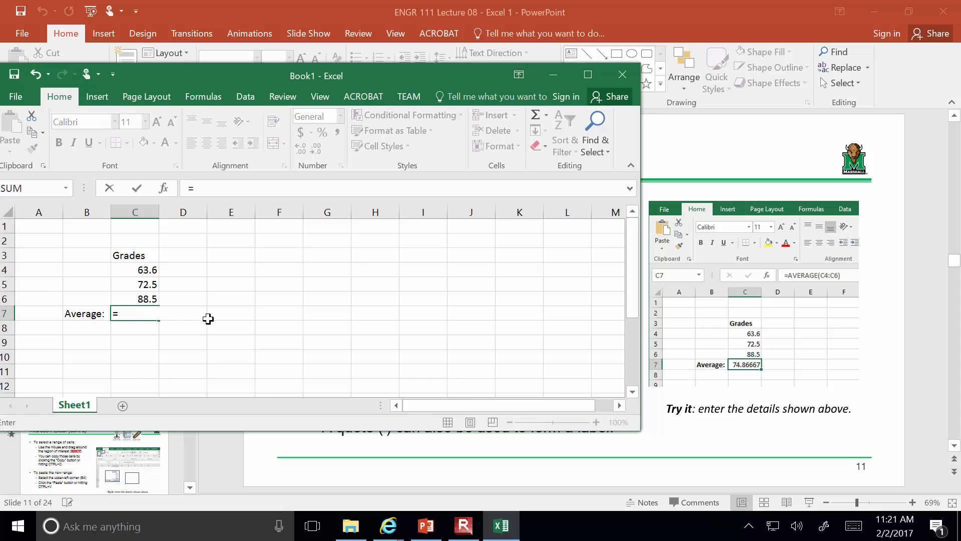
text(average()
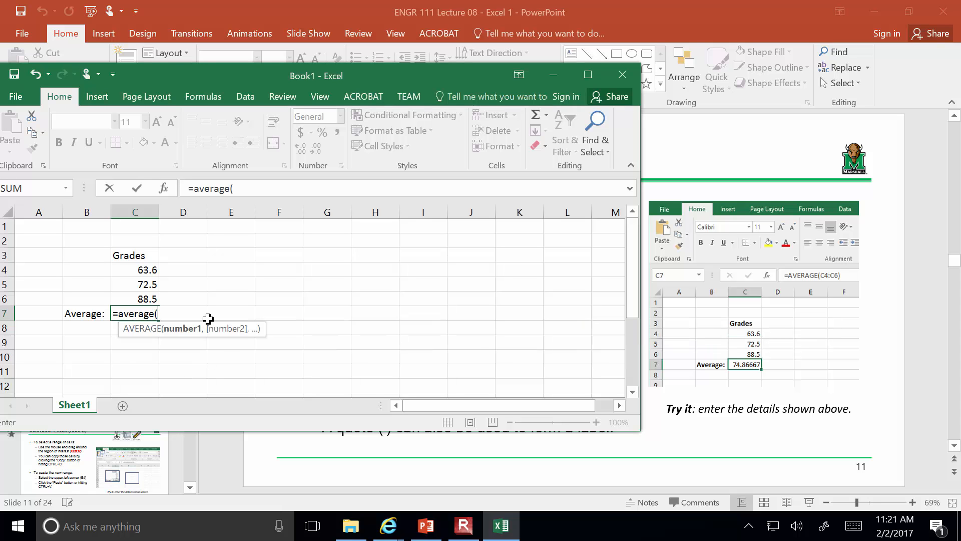
drag(144, 269, 148, 299)
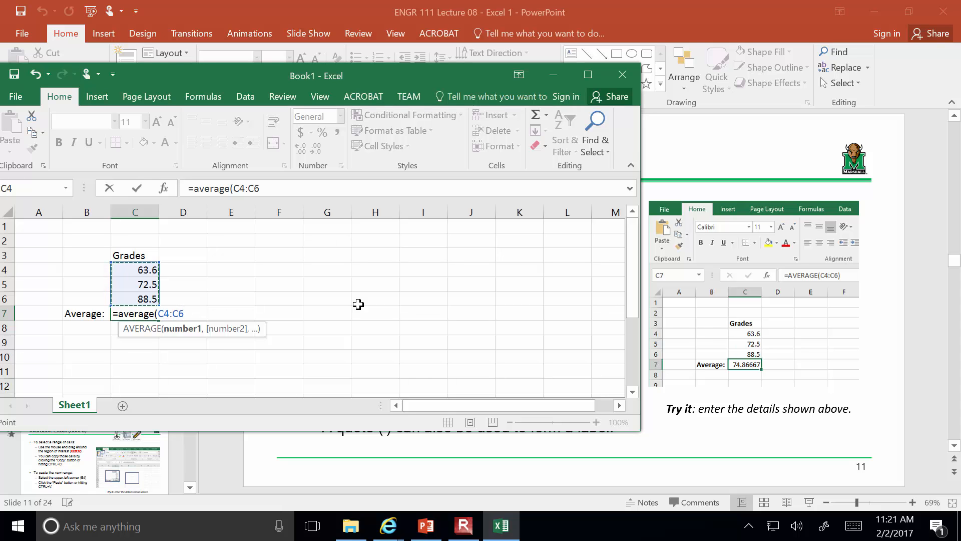
key(Return)
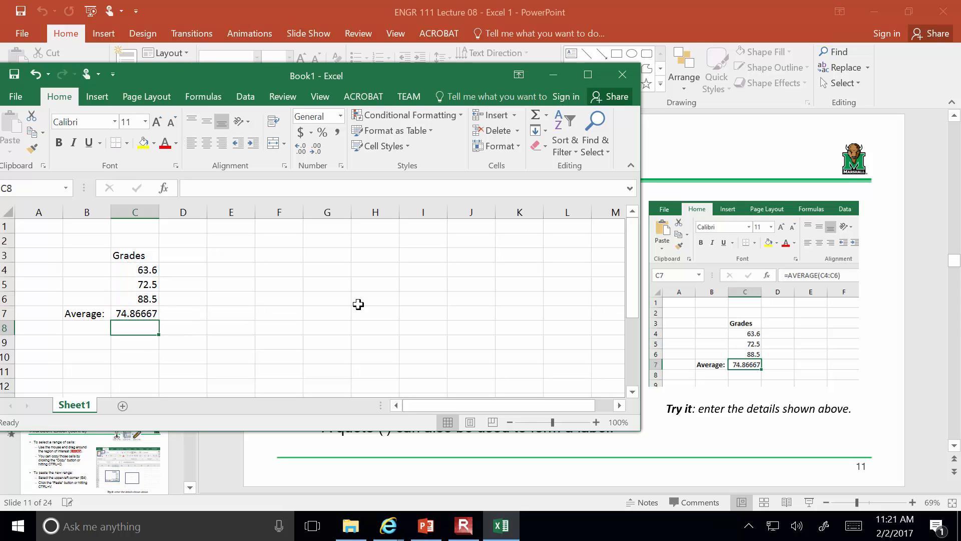
key(Up)
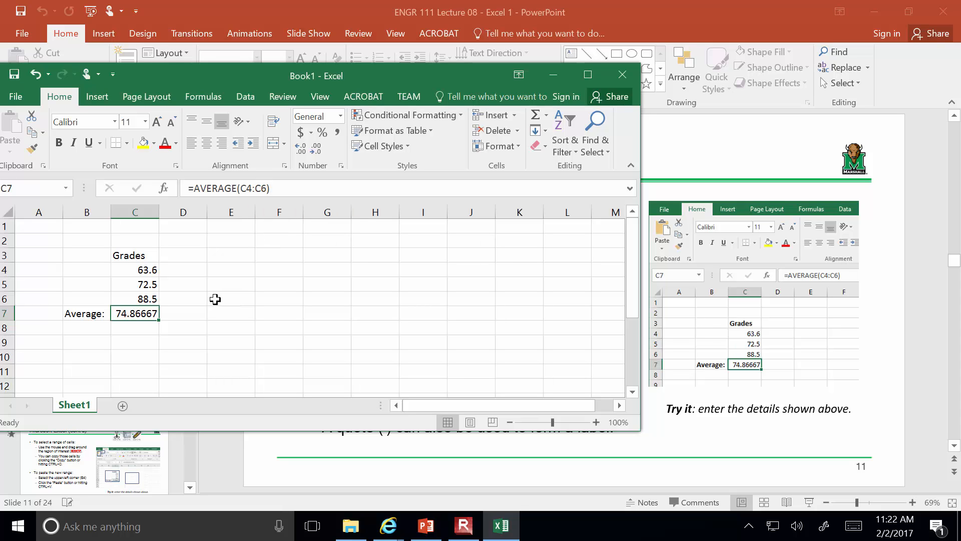
Step: Select the grades C4:C6 to check their summary statistics, with the sheet enlarged to 130% in a taller window
click(239, 285)
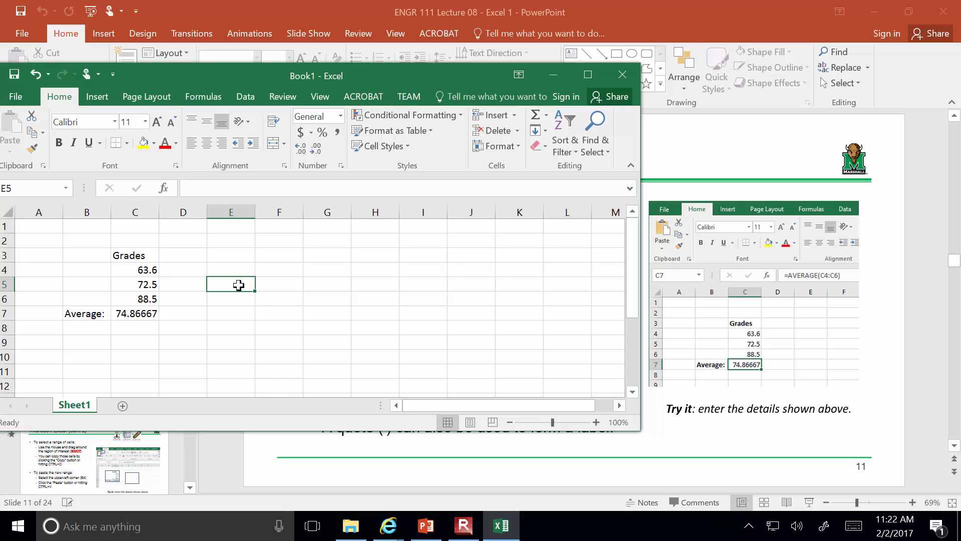
drag(146, 270, 148, 297)
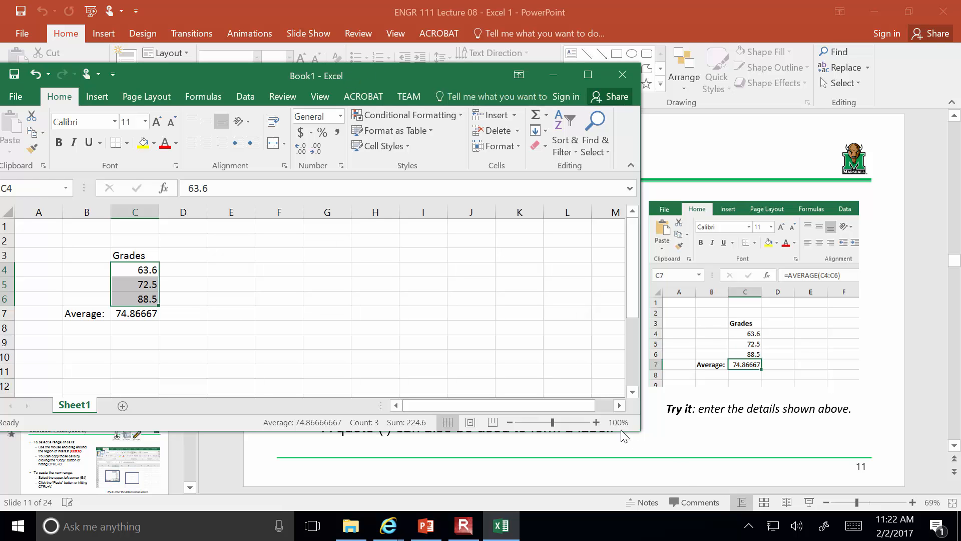
click(596, 422)
click(597, 422)
click(596, 422)
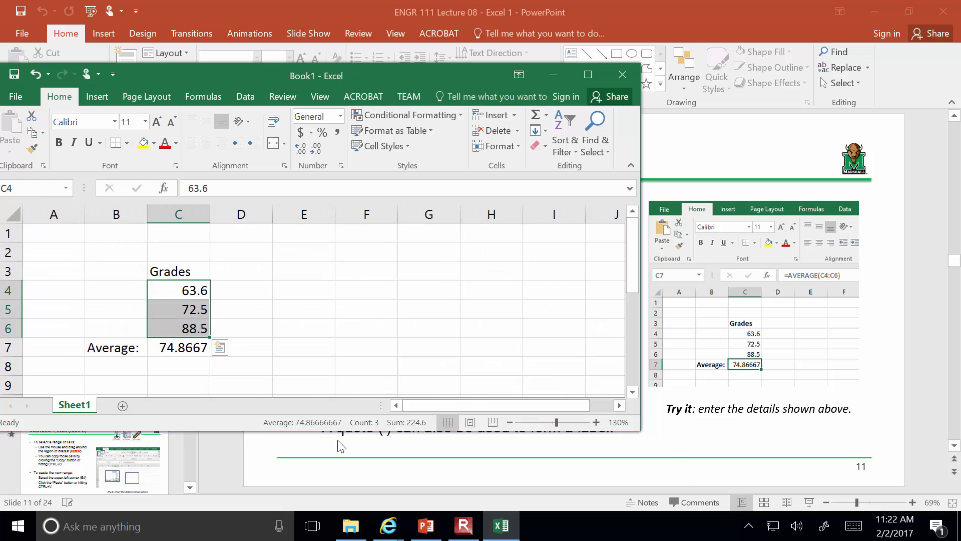
drag(333, 431, 333, 464)
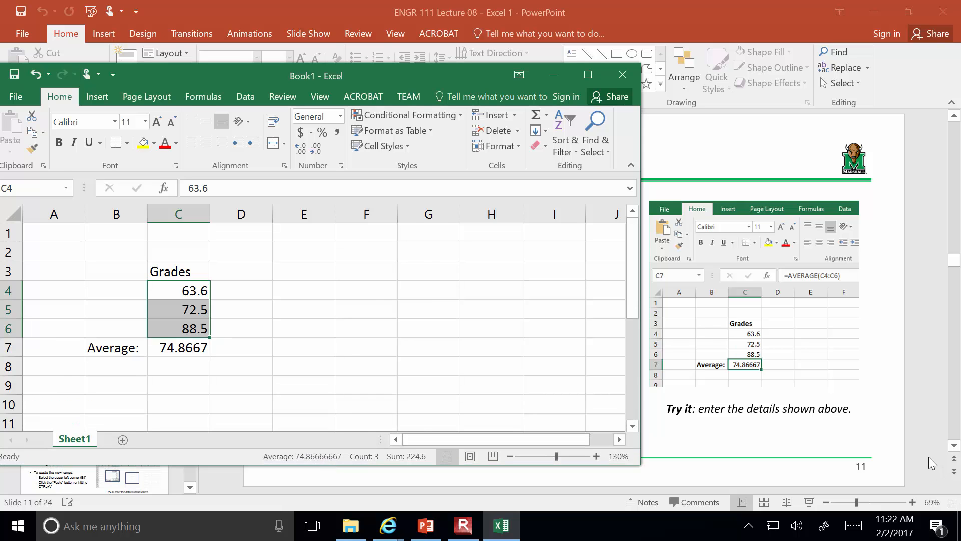
Step: Switch to PowerPoint and present slides 11 and 12, revealing all of slide 12's copy-and-paste instructions before ending the show
click(929, 456)
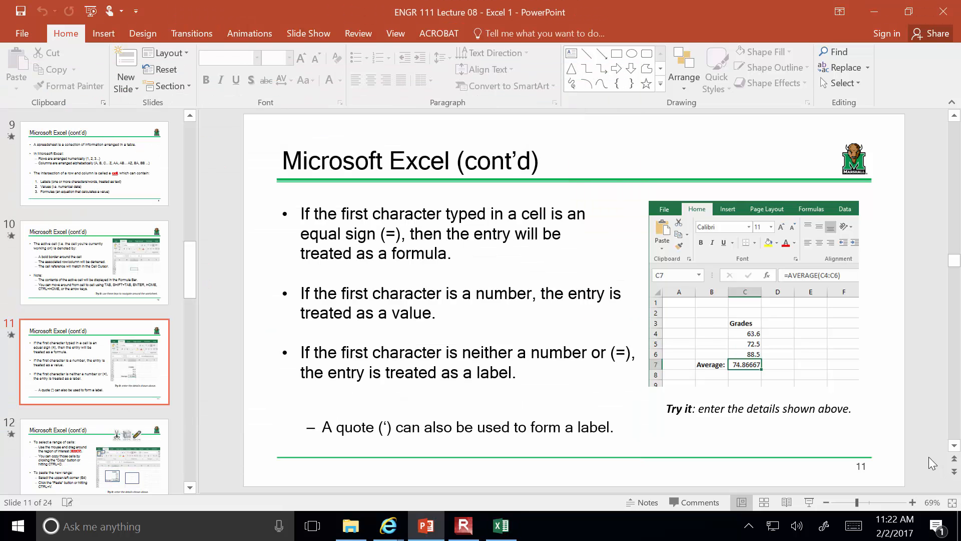
click(808, 502)
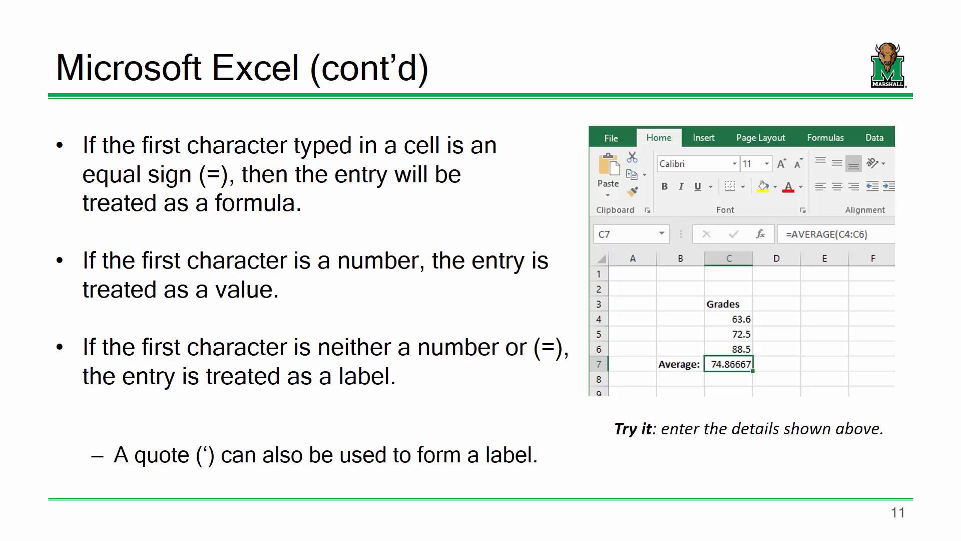
key(Right)
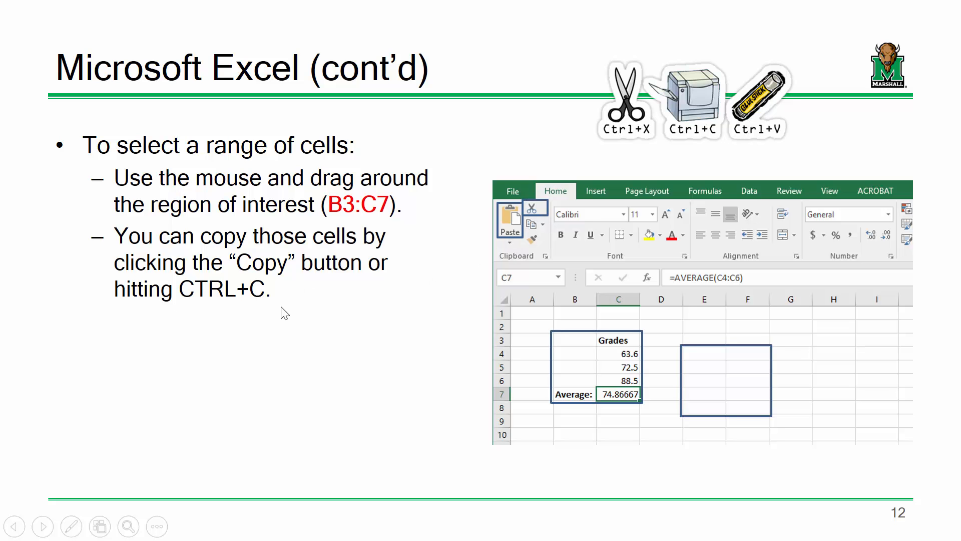
click(262, 371)
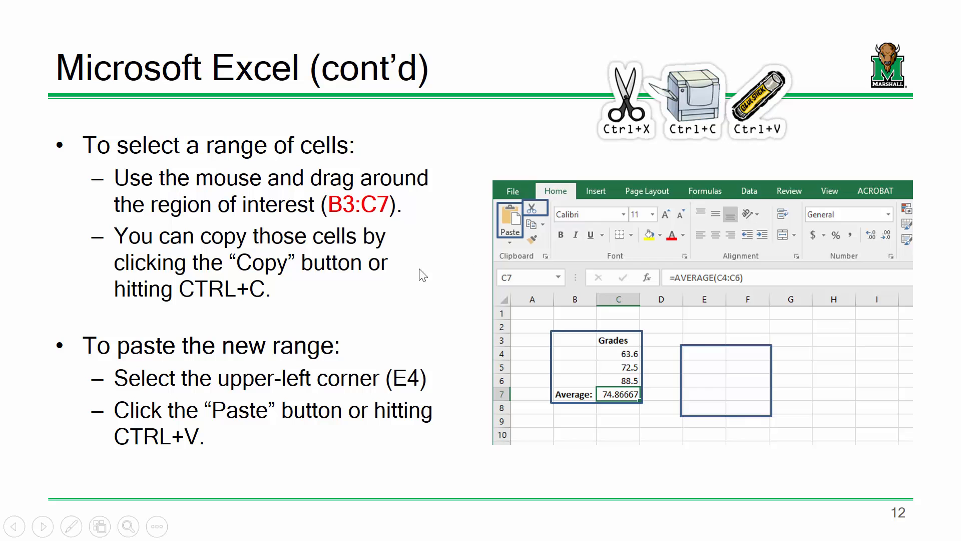
click(507, 214)
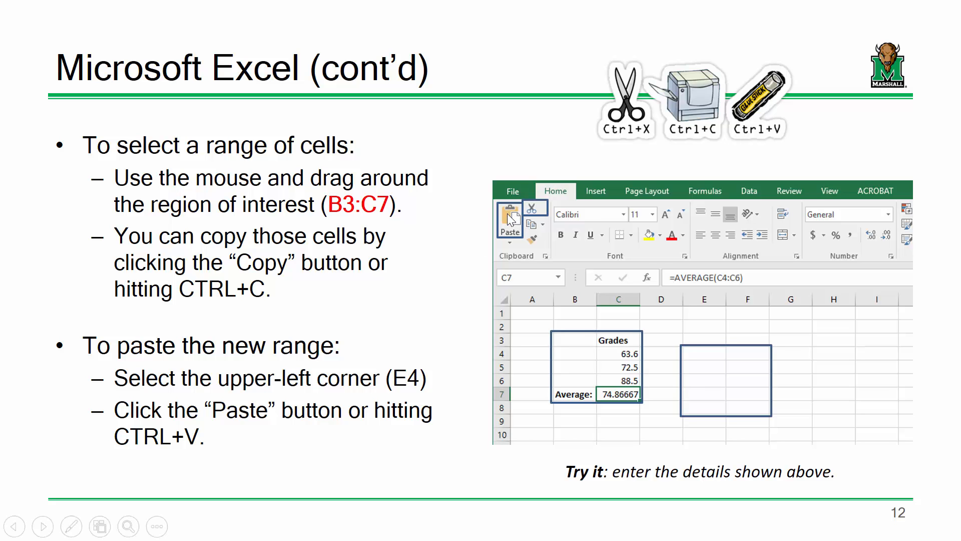
key(Escape)
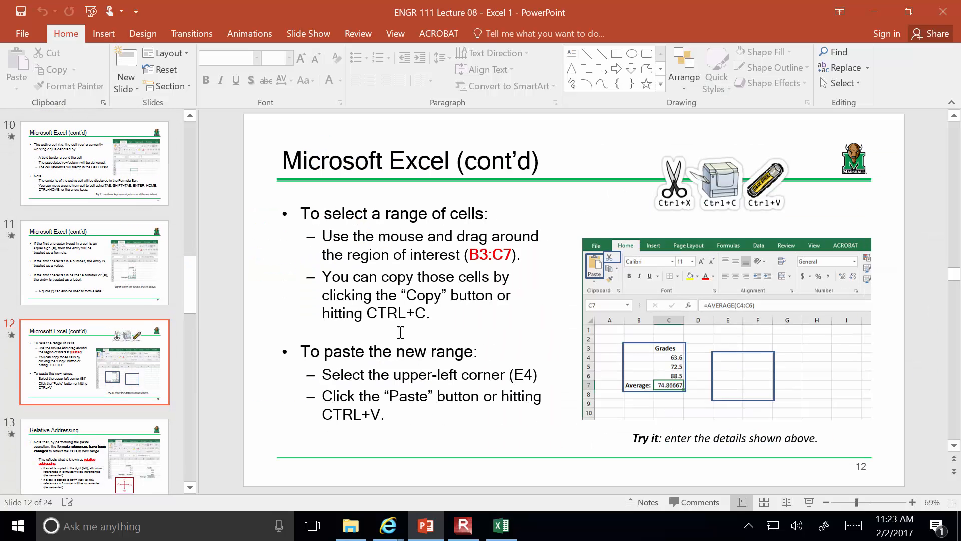
Step: Switch back to Excel and copy the grades table in the range B3:C7
click(502, 530)
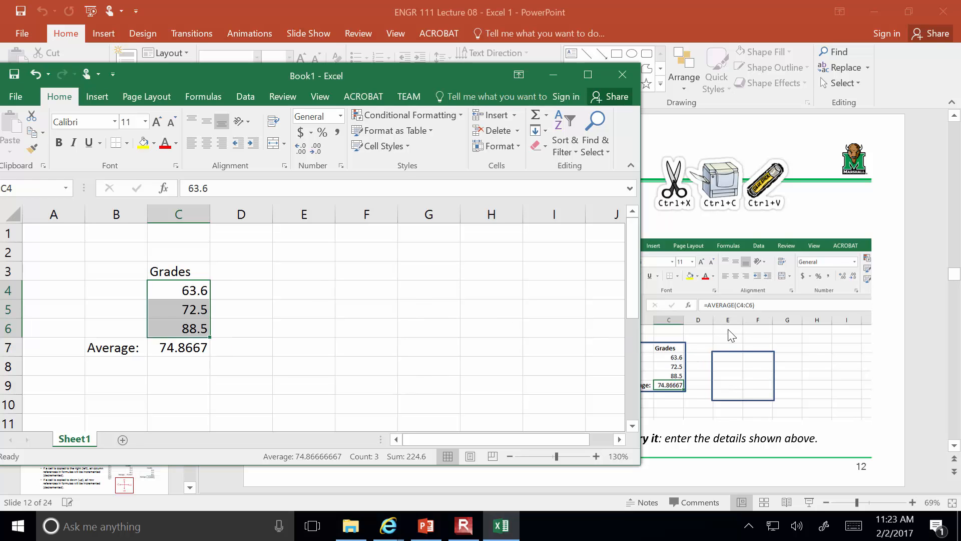
click(772, 333)
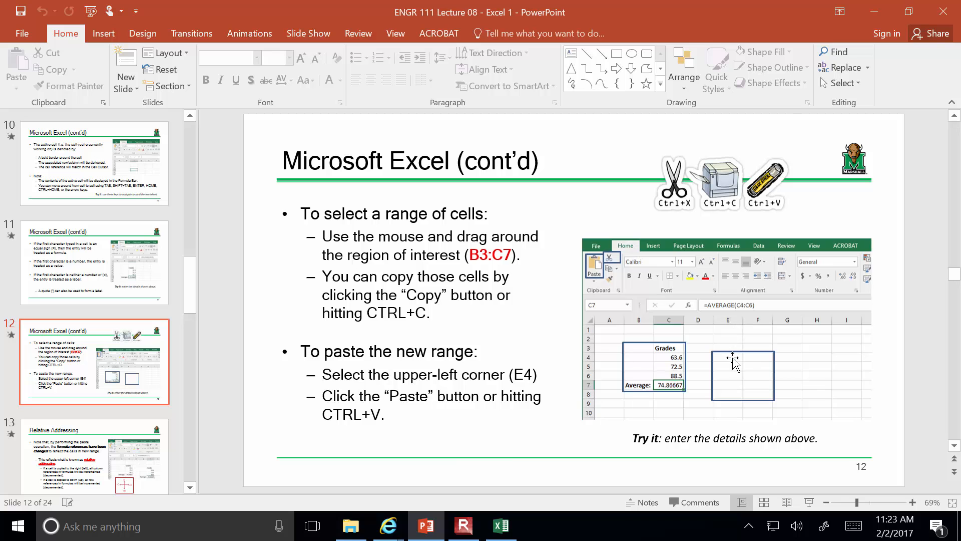
click(501, 526)
click(326, 388)
drag(109, 264, 167, 343)
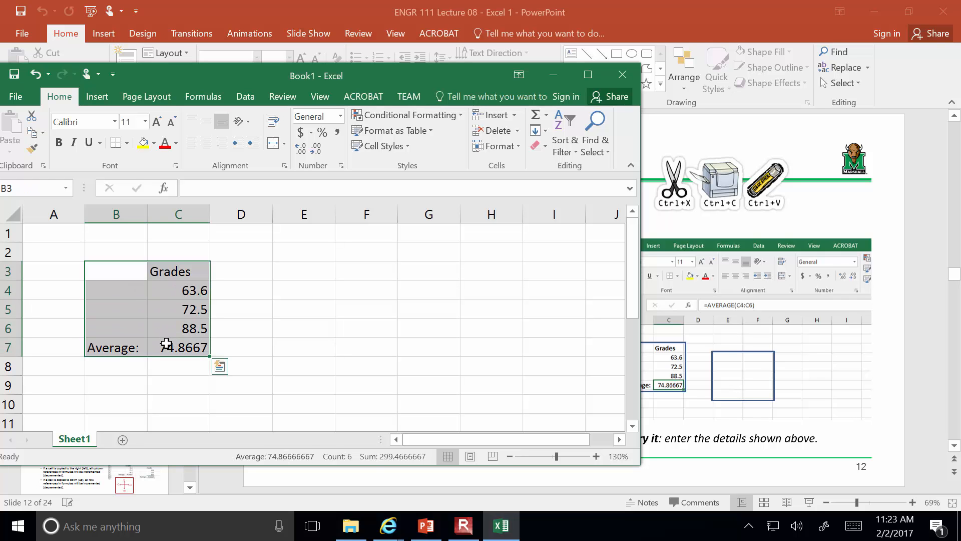
drag(259, 65, 288, 64)
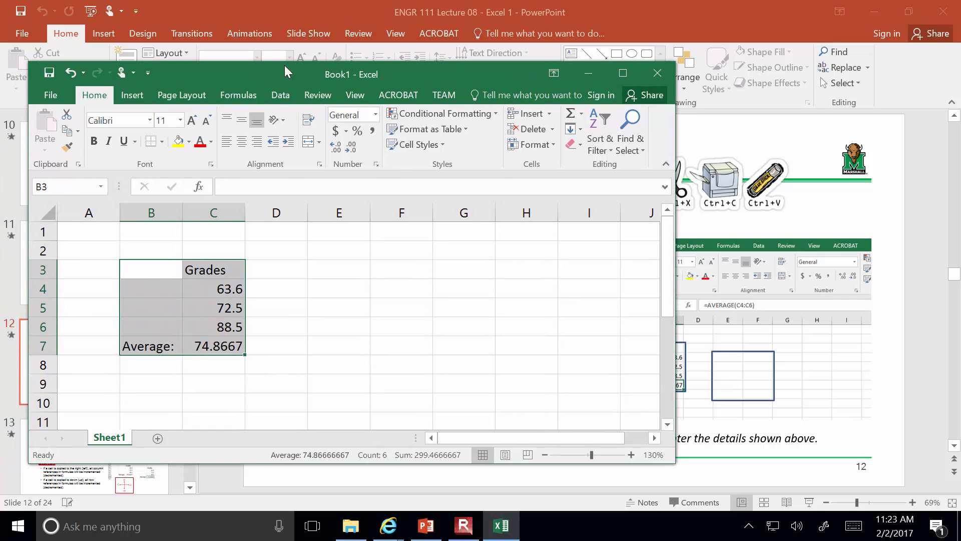
click(67, 133)
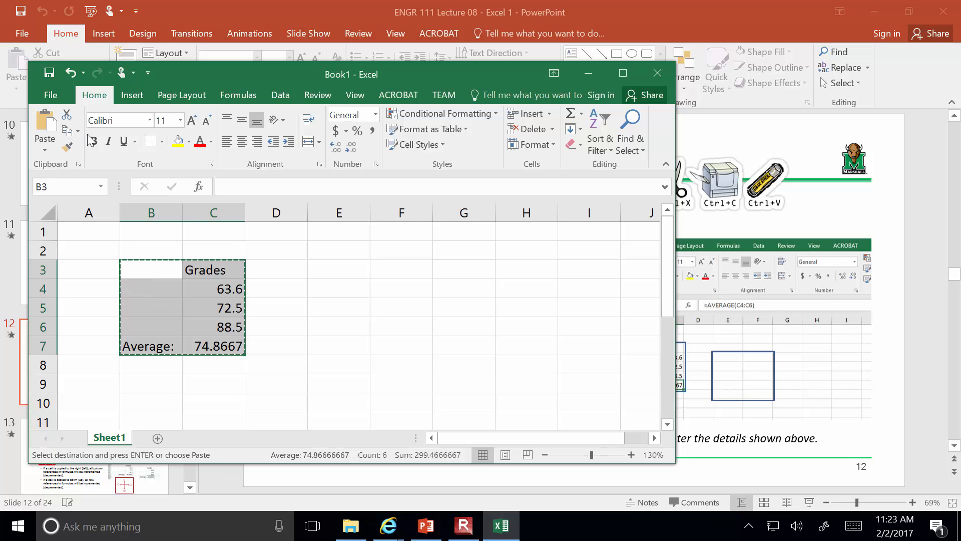
Step: Paste the copied grades table with its upper-left corner at E4, and undo the paste
click(326, 290)
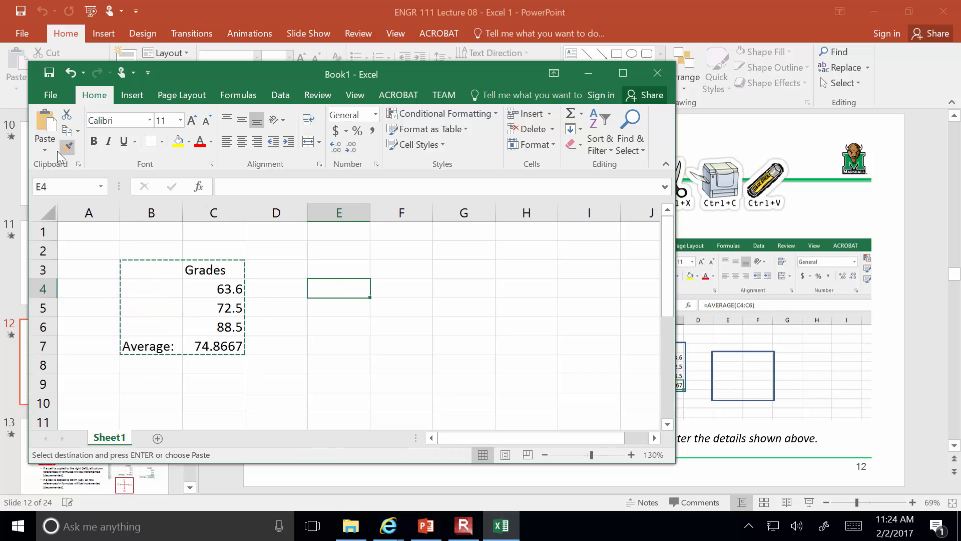
click(45, 120)
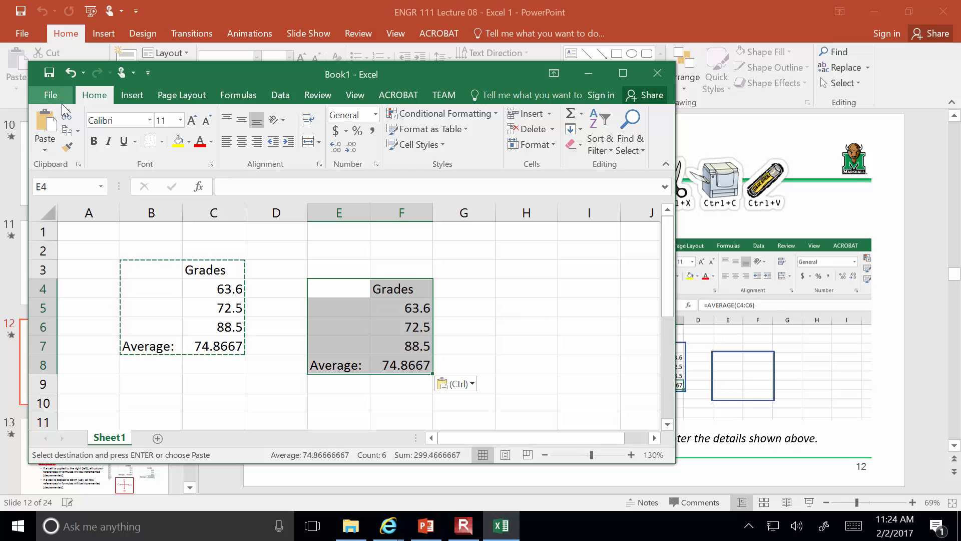
click(70, 73)
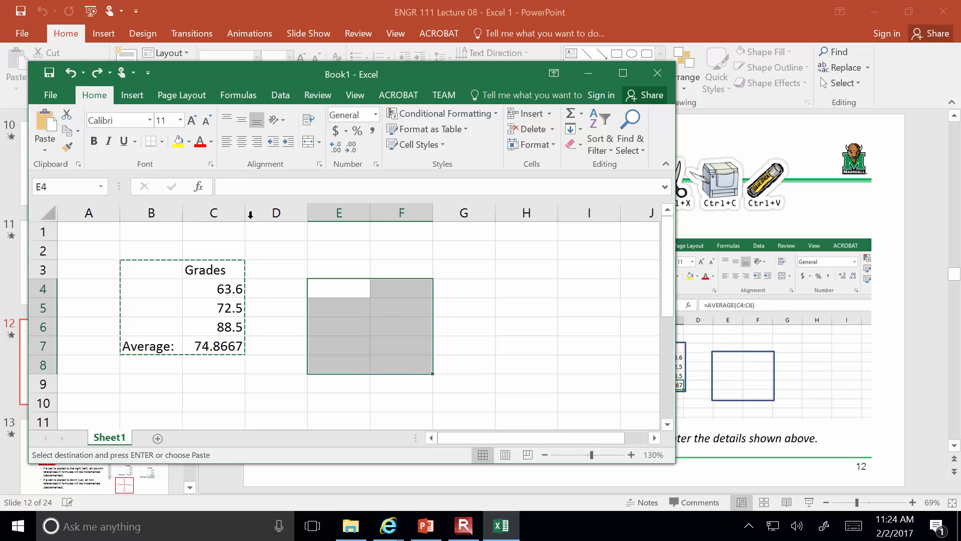
Step: Copy the grades table in B3:C7 again and paste it with its upper-left corner at E4
double_click(303, 252)
key(Tab)
key(Tab)
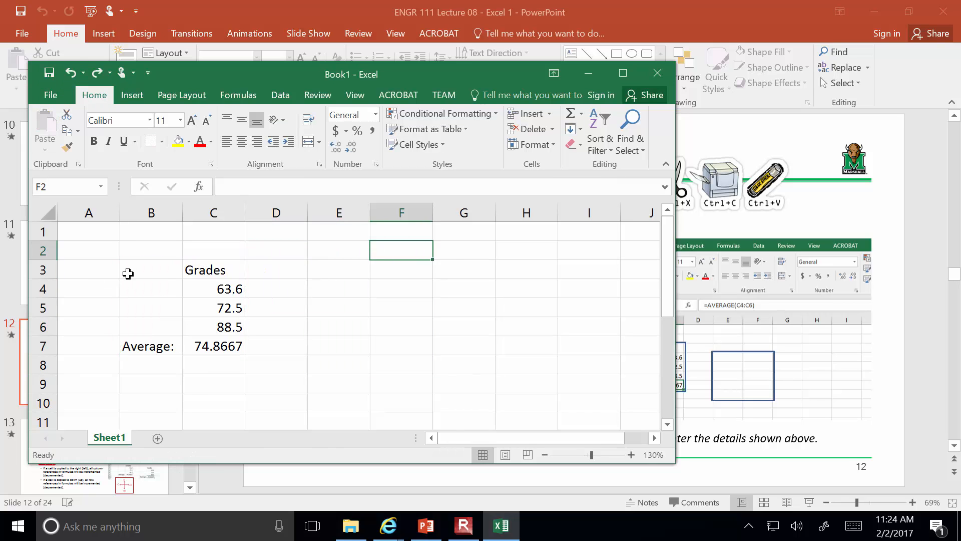
drag(143, 264, 196, 338)
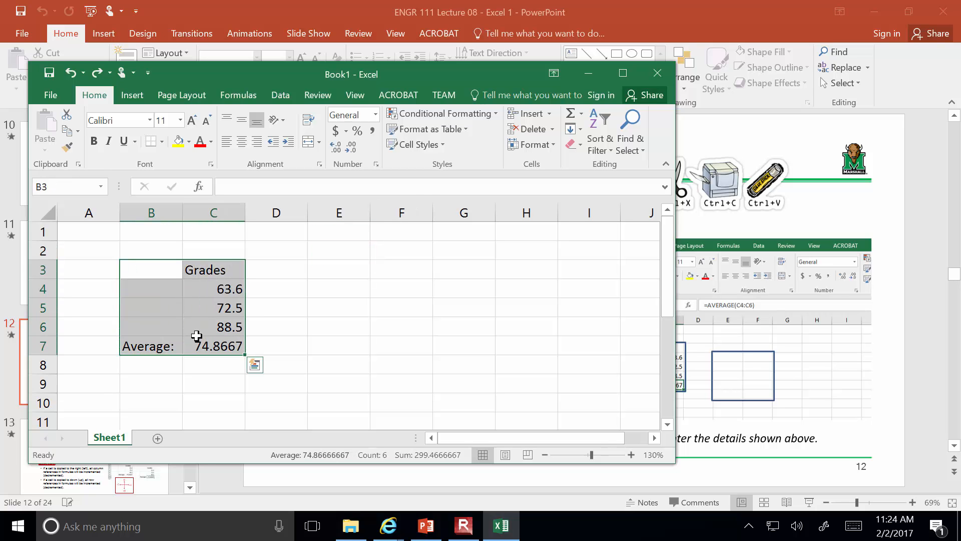
key(ctrl+c)
click(343, 286)
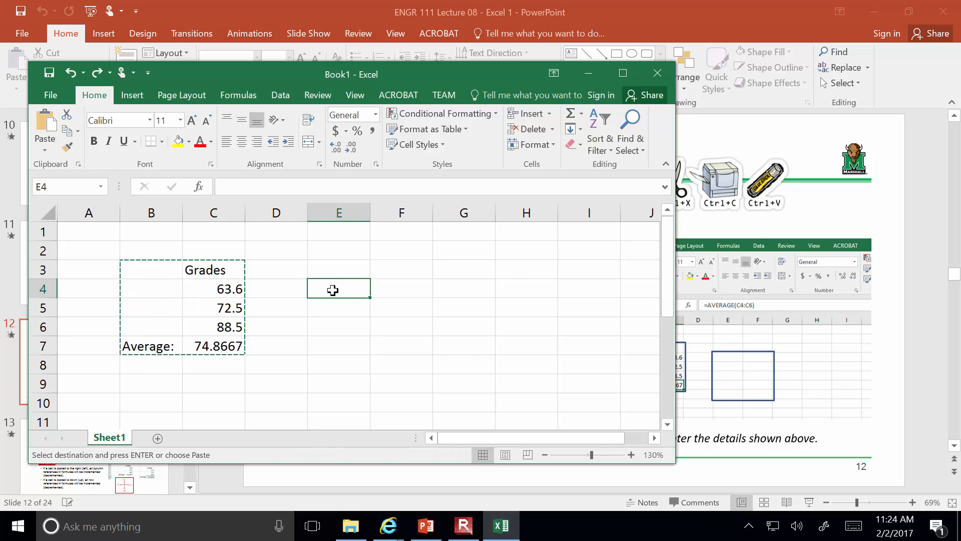
key(ctrl+v)
key(ctrl)
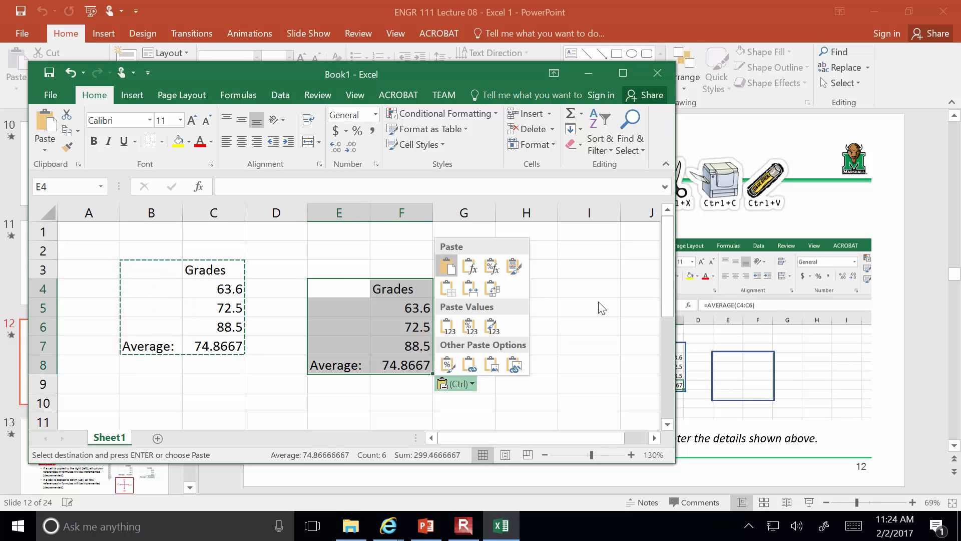
key(Escape)
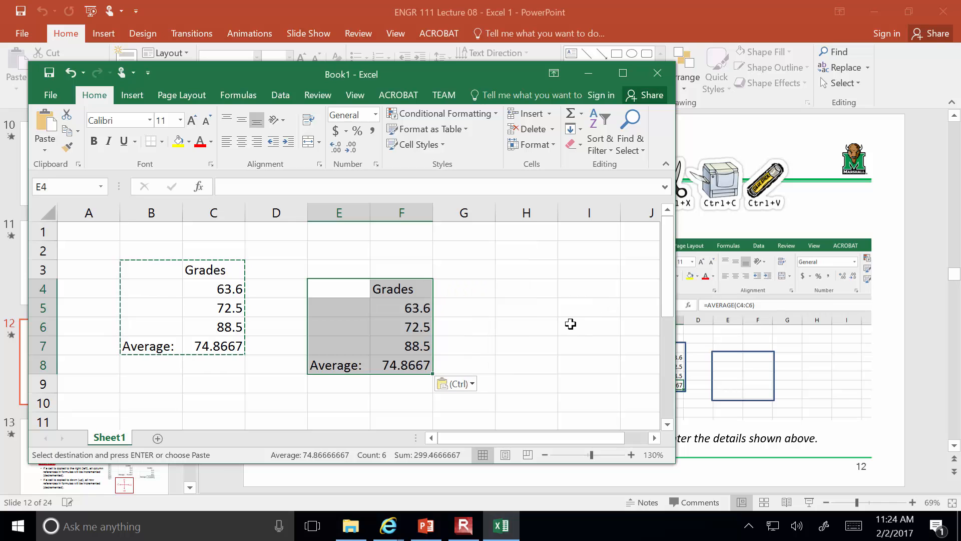
Step: Switch to PowerPoint and present slide 12 with its paste instructions, advancing to slide 13 on relative addressing
click(815, 498)
click(812, 500)
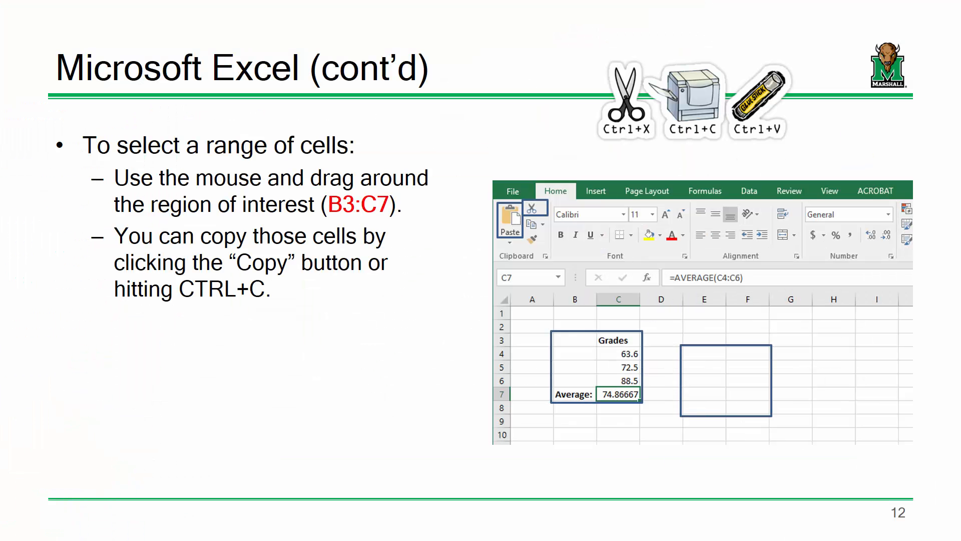
key(Right)
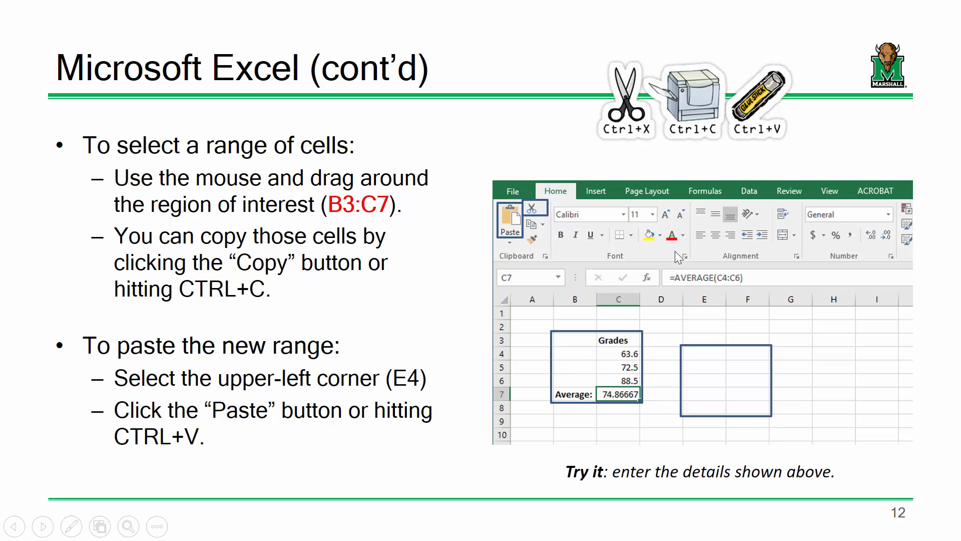
key(Right)
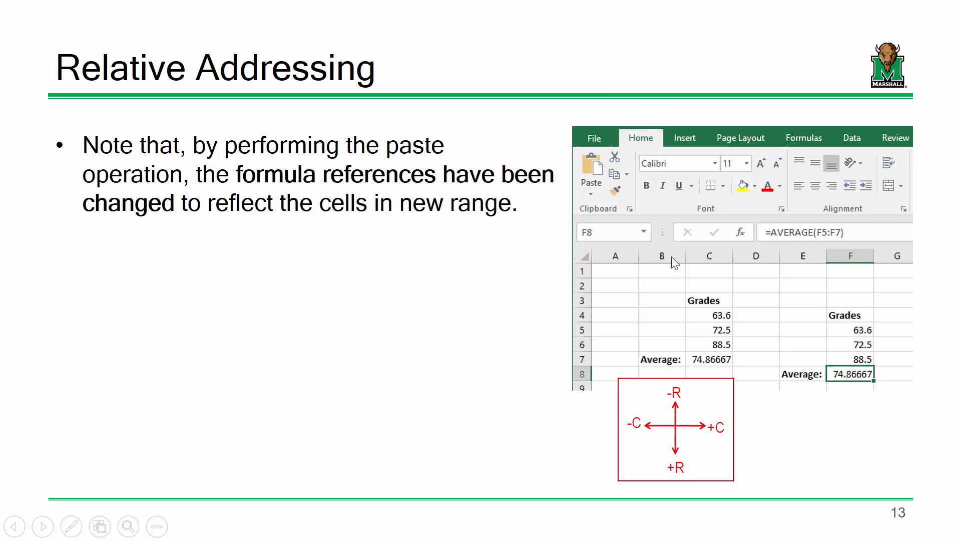
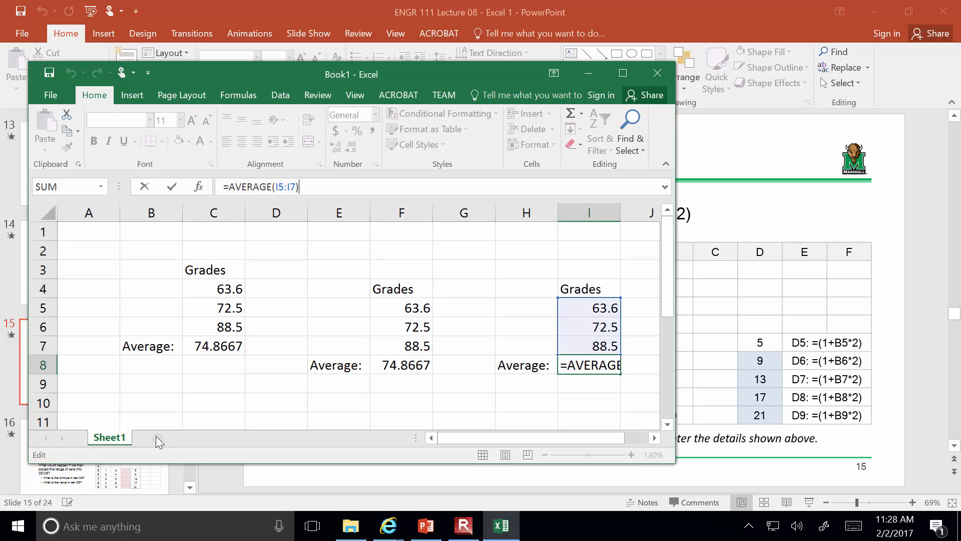
Step: Leave the formula edit in I8, add a second worksheet, and narrow the Excel window to uncover the slide's example table
click(250, 368)
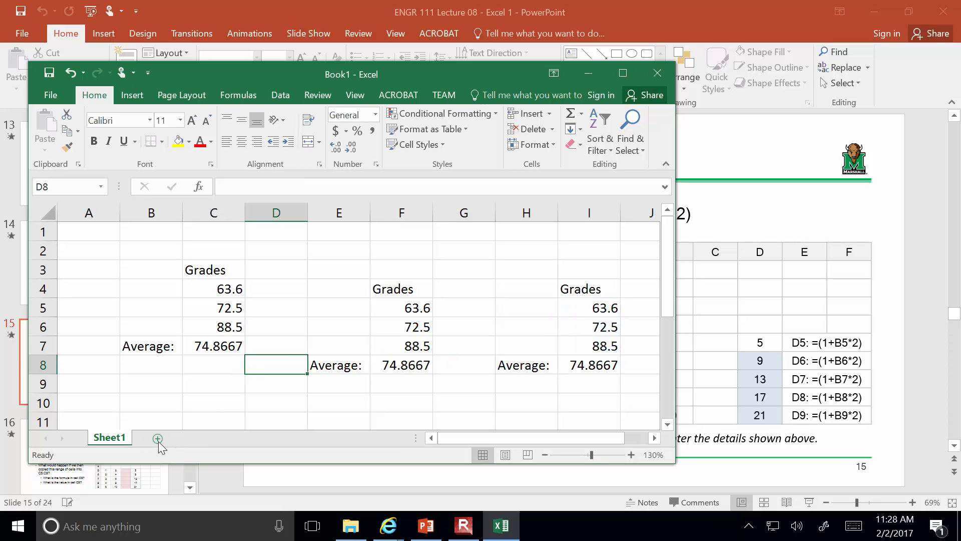
click(157, 439)
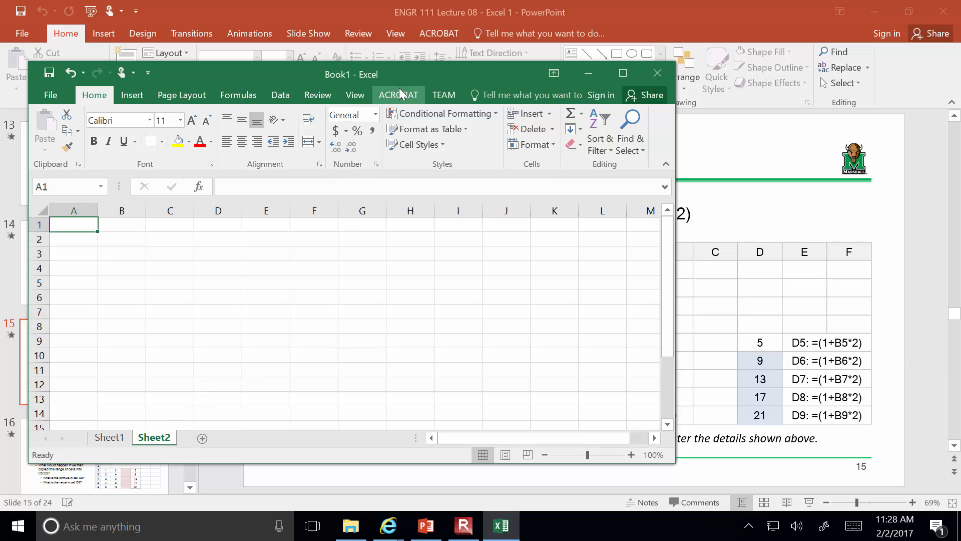
drag(408, 80, 388, 120)
drag(653, 193, 438, 194)
drag(162, 114, 241, 88)
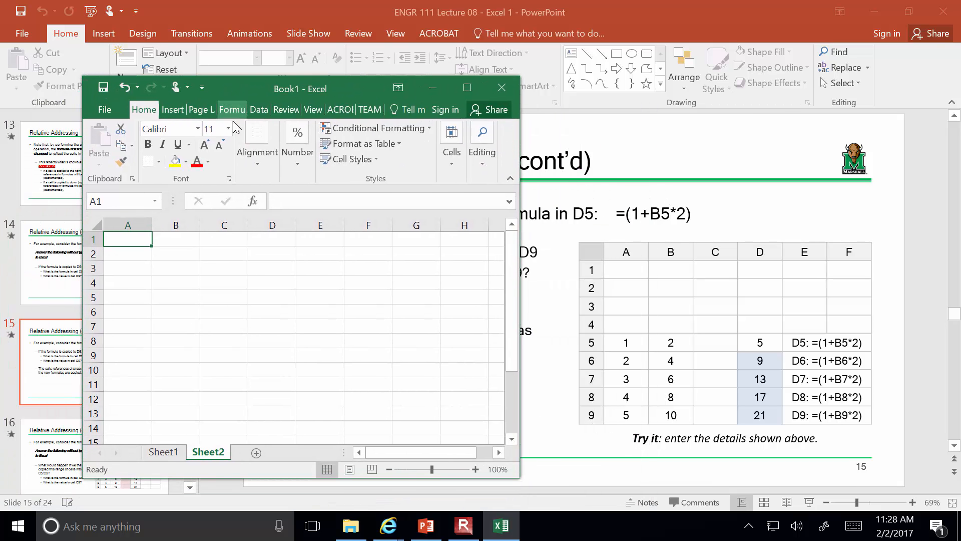
Step: Fill row 5 of the new sheet with 1 in A5 and 2 in B5
click(134, 297)
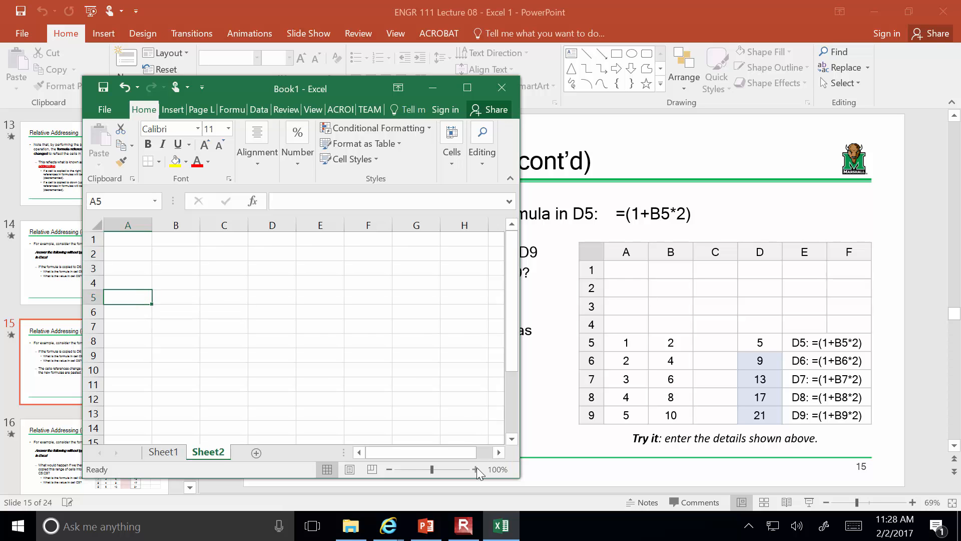
click(475, 469)
click(476, 469)
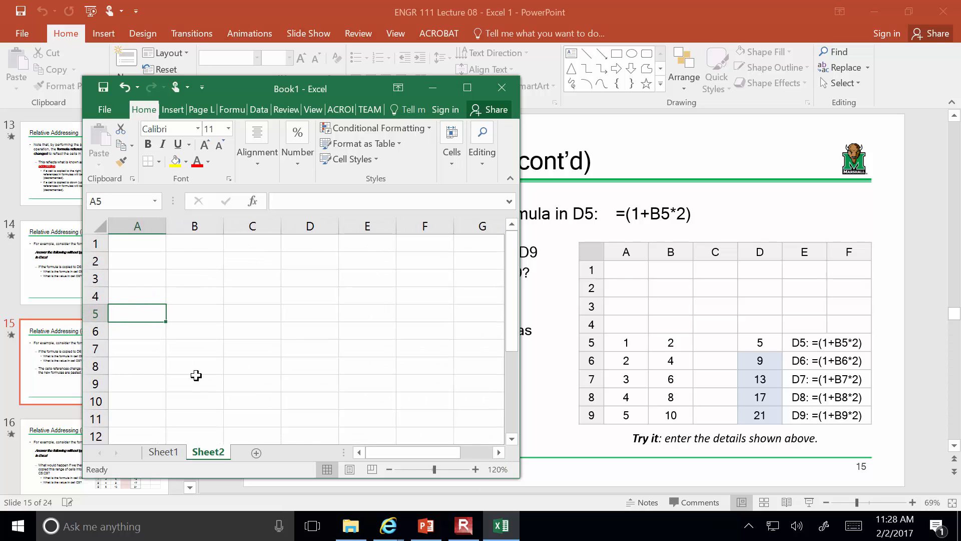
text(1)
key(Tab)
text(2)
key(Return)
Step: Enter 2 and 4 in A6:B6, and 3 and 6 in A7:B7
text(2)
key(Tab)
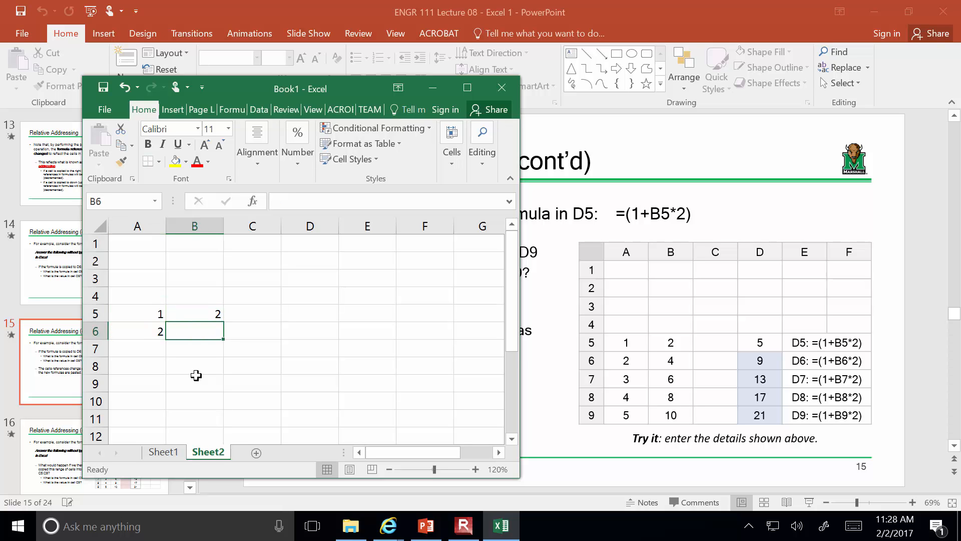
text(4)
key(Return)
text(3)
key(Tab)
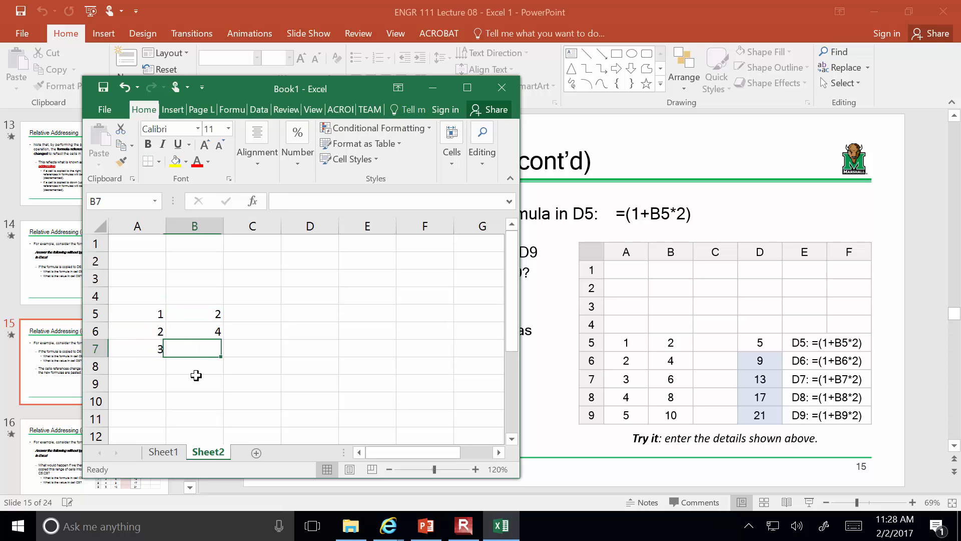
text(6)
key(Return)
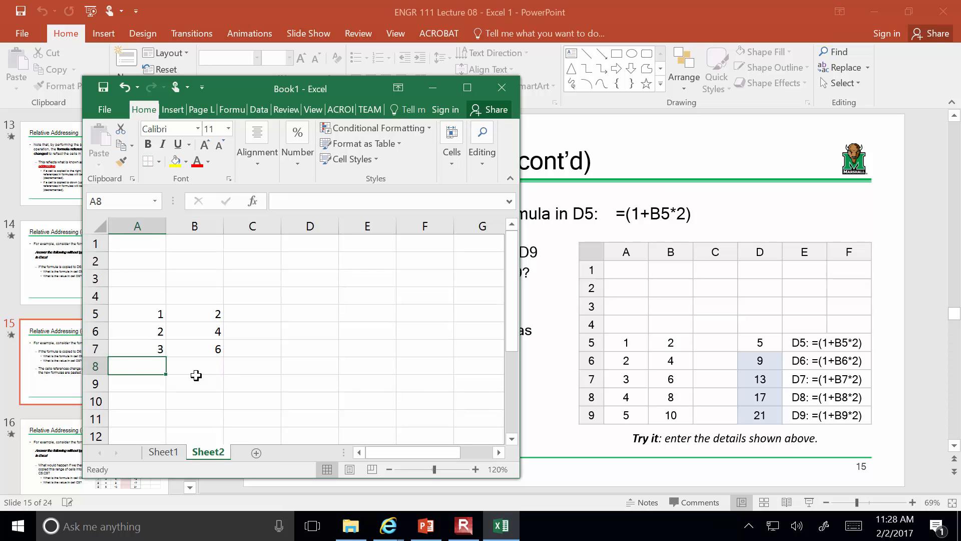
Step: Enter 4 and 8 in A8:B8, and 5 and 10 in A9:B9
text(4)
key(Tab)
text(8)
key(Return)
text(5)
key(Tab)
text(10)
key(Tab)
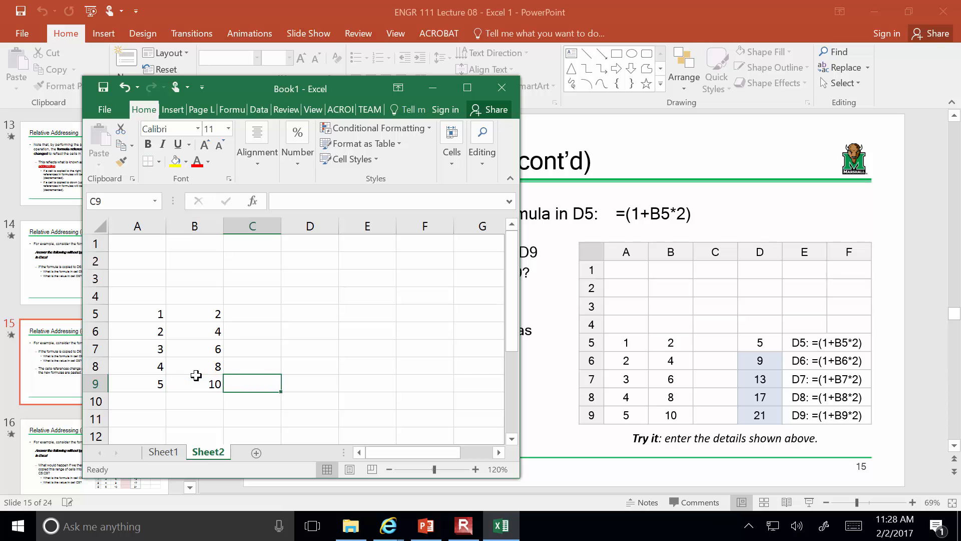
Step: Reposition and enlarge the workbook window so it fills the space beside the slide's example table
click(475, 469)
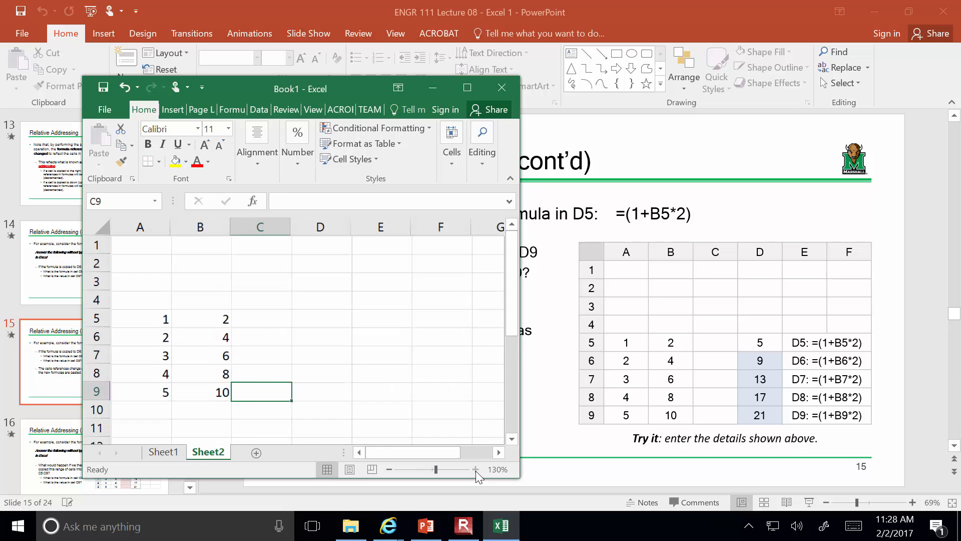
drag(345, 86, 268, 25)
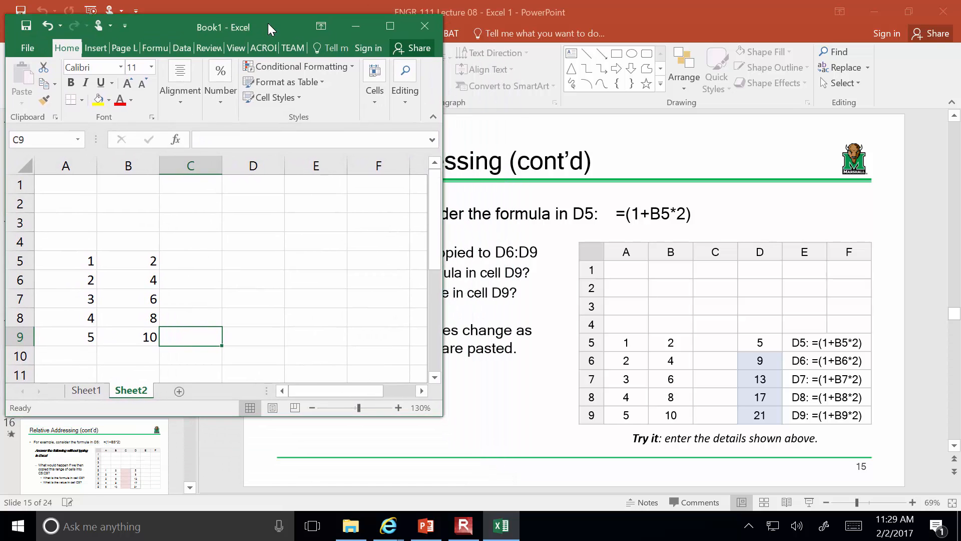
drag(443, 416, 566, 476)
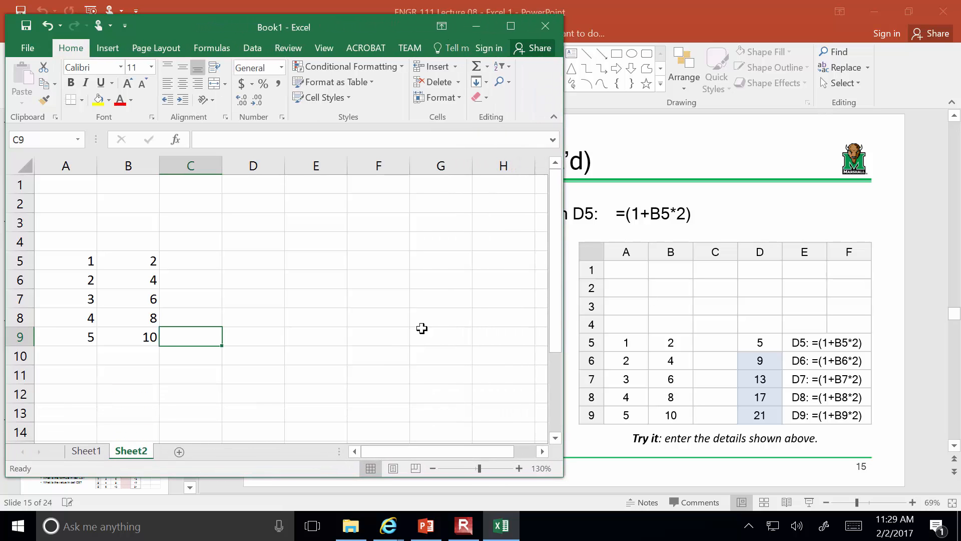
click(338, 277)
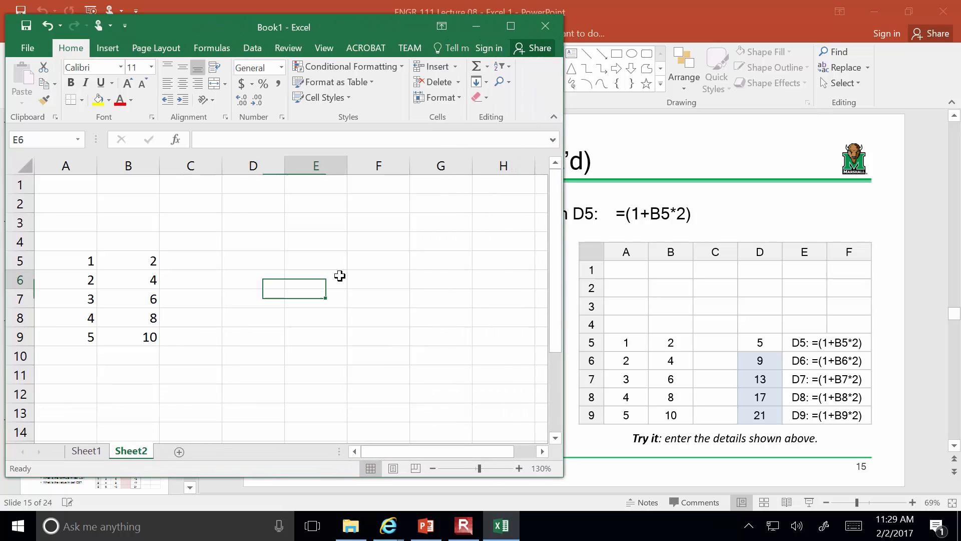
Step: Enter the formula =(1+B5*2) in cell D5, picking B5 as the reference
click(247, 261)
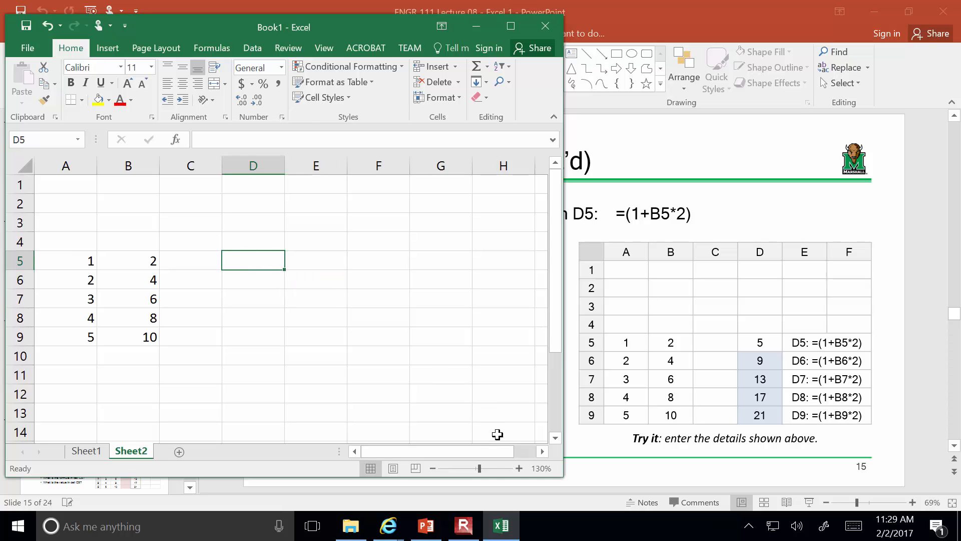
click(519, 468)
click(519, 468)
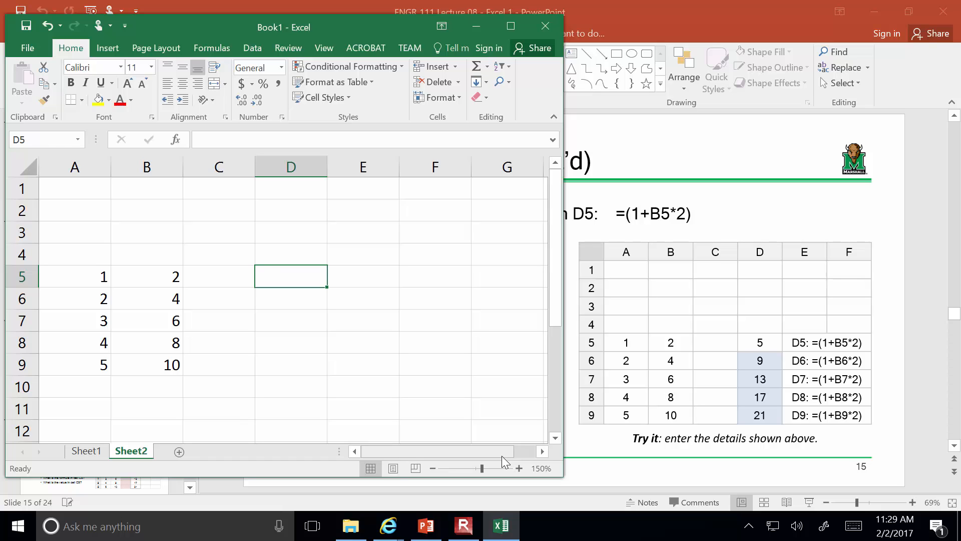
text(=()
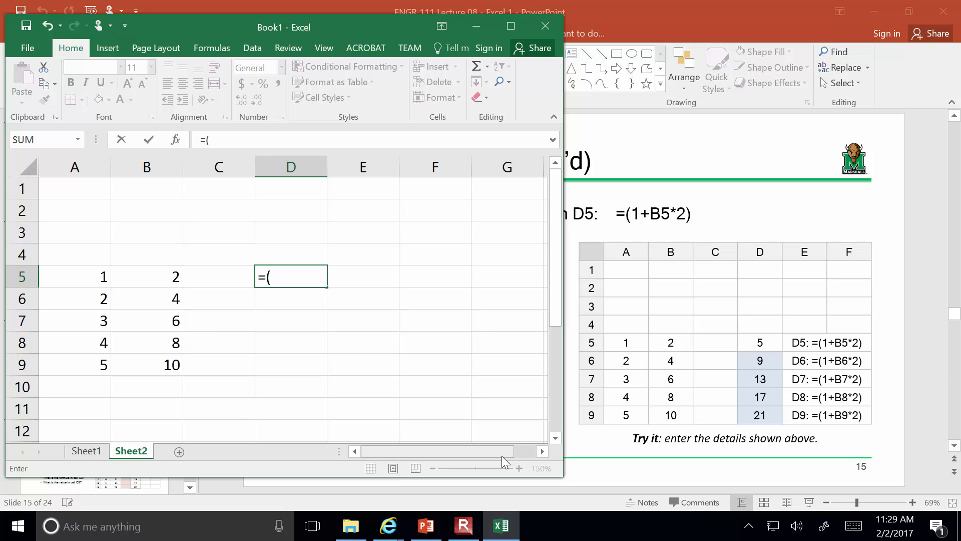
text(1+)
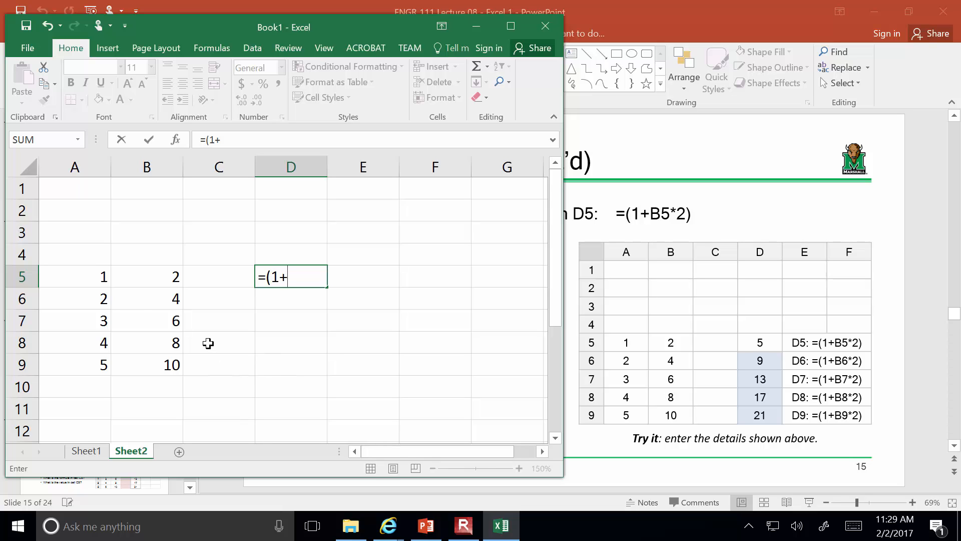
click(144, 274)
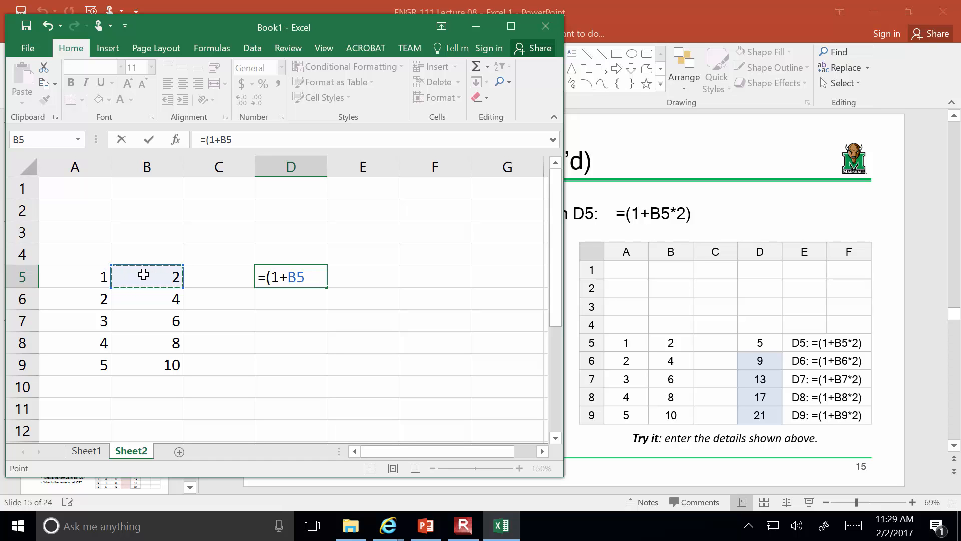
text(*2))
key(Return)
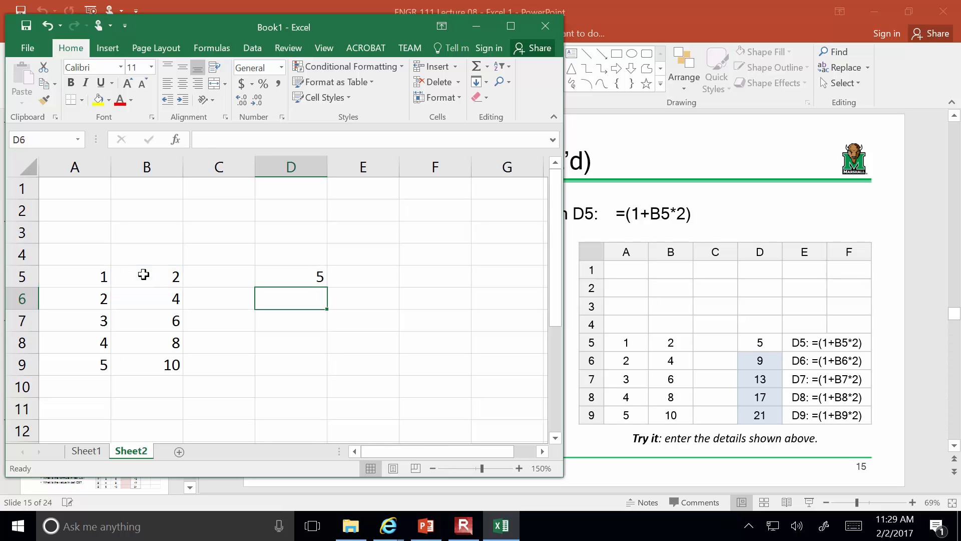
Step: Fill the formula from D5 down through D9
click(288, 274)
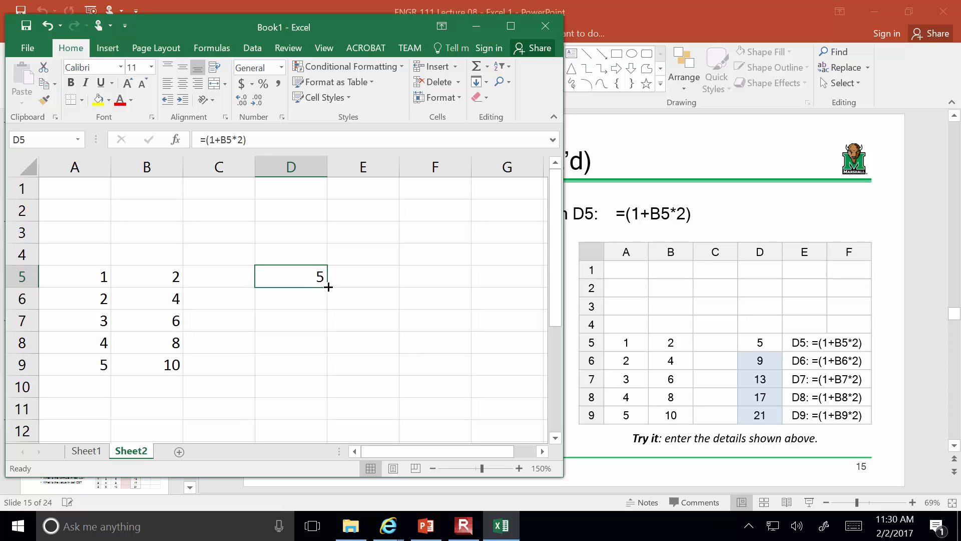
click(350, 294)
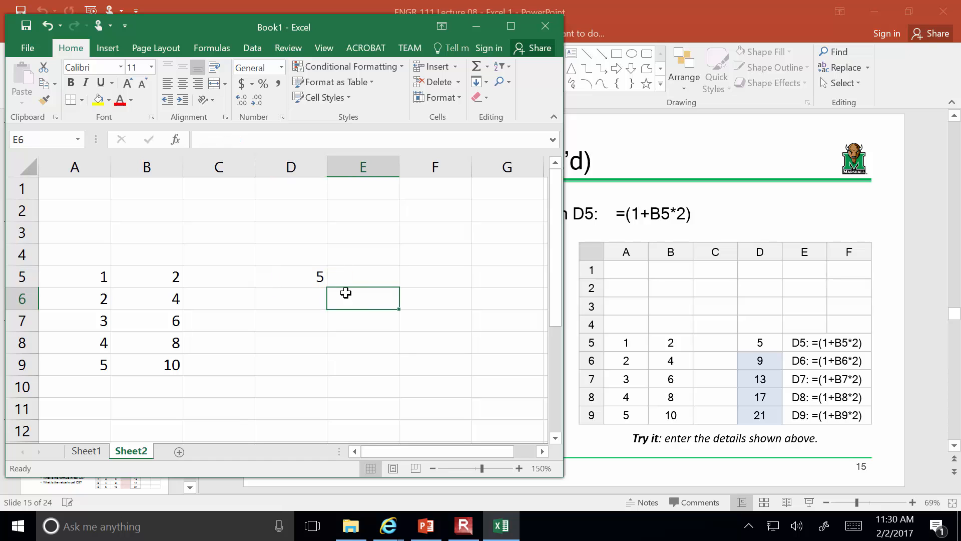
click(320, 283)
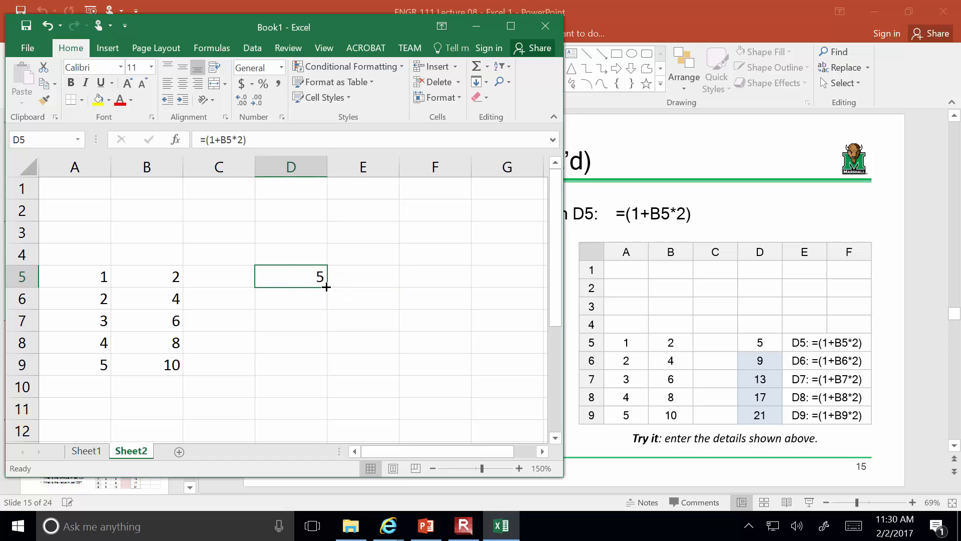
drag(327, 287, 324, 368)
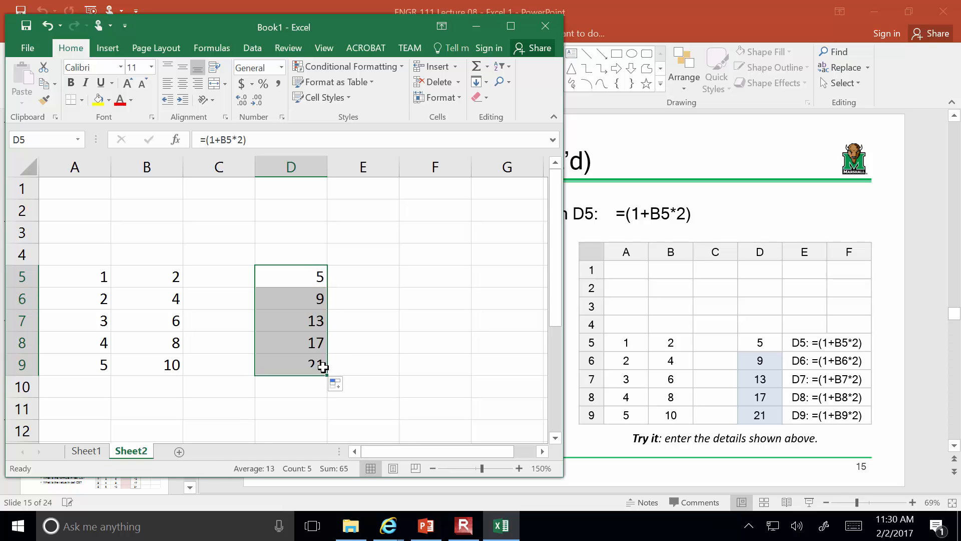
Step: Examine the cell reference in D9's copied formula, and undo the fill of D6:D9
click(361, 336)
click(290, 355)
click(306, 140)
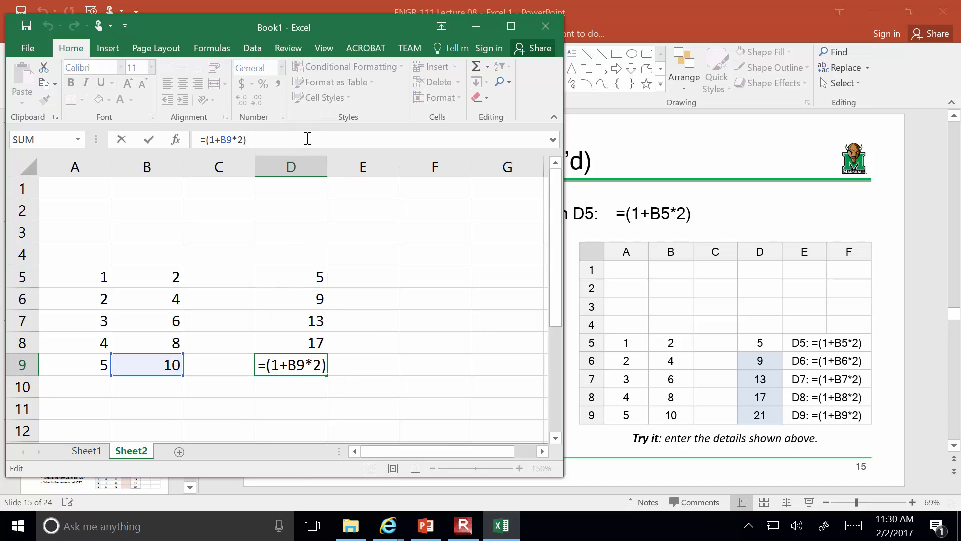
key(Escape)
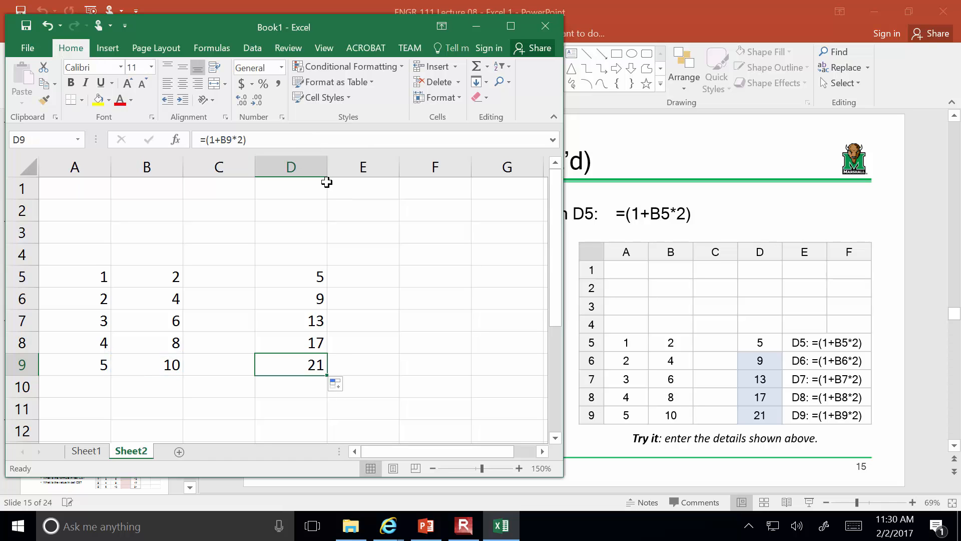
key(ctrl+z)
click(381, 258)
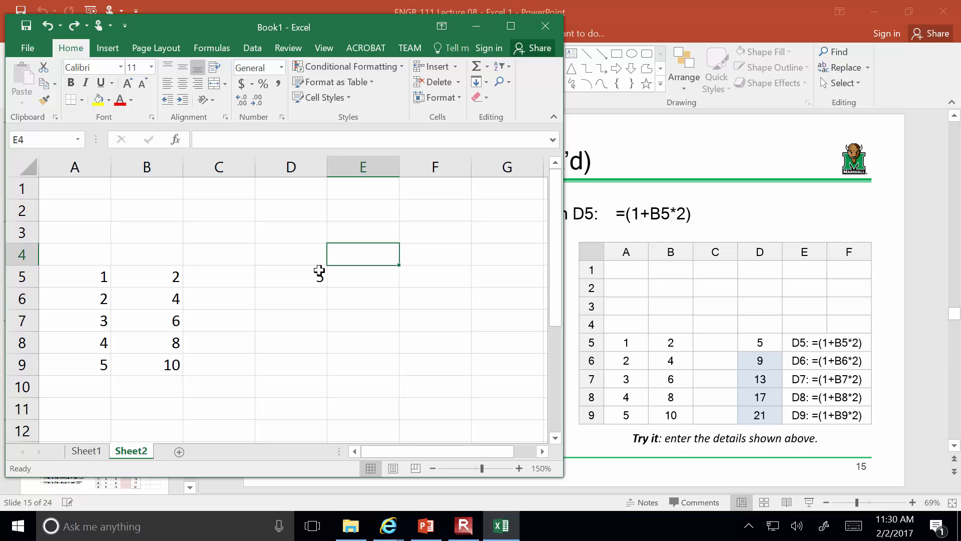
Step: Copy the formula in D5 and paste it individually into D6, D7, D8 and D9
click(295, 274)
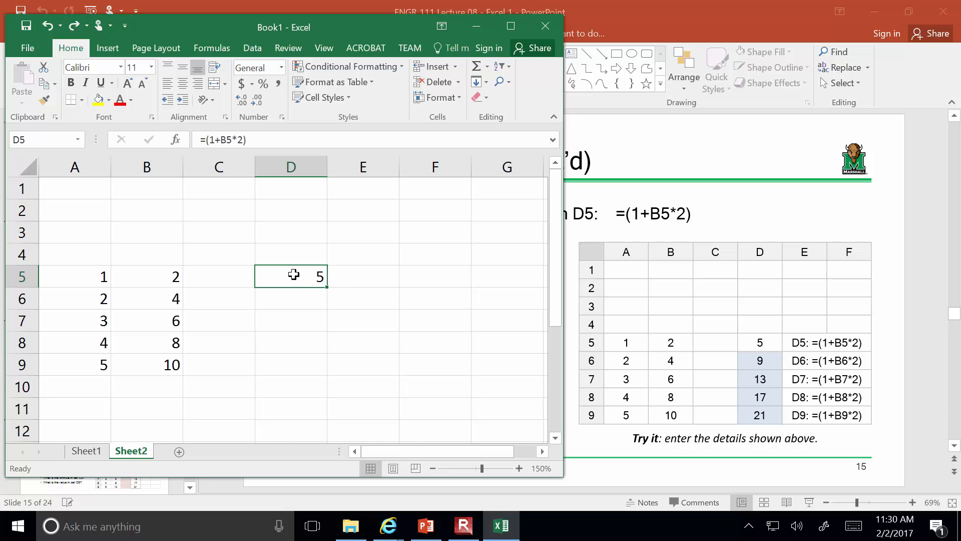
key(ctrl+c)
click(300, 298)
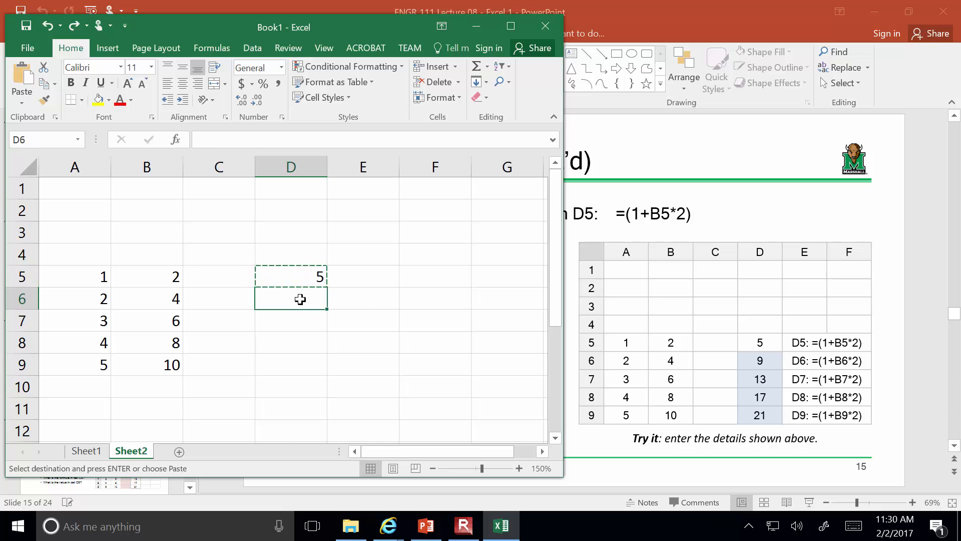
key(ctrl+v)
click(299, 316)
key(ctrl+v)
click(293, 339)
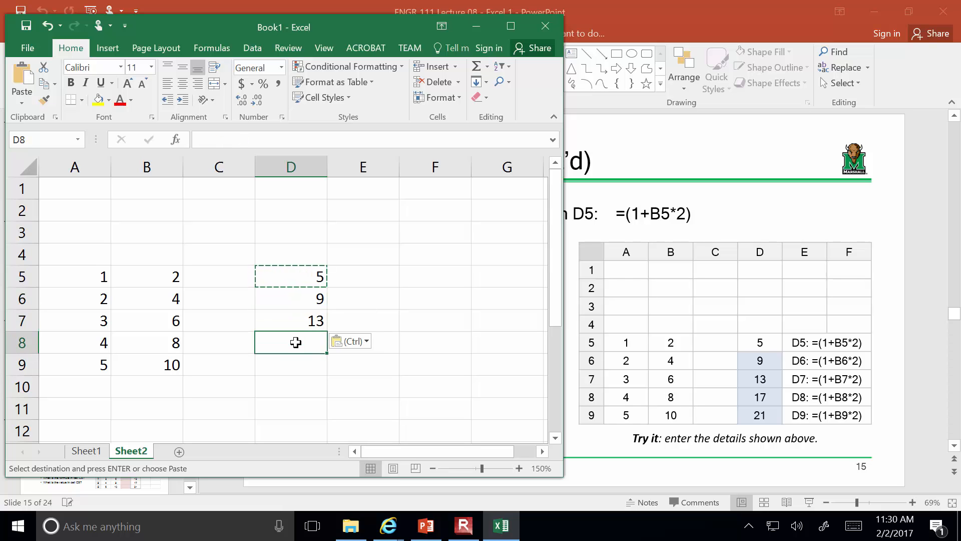
key(ctrl+v)
click(286, 365)
key(ctrl+v)
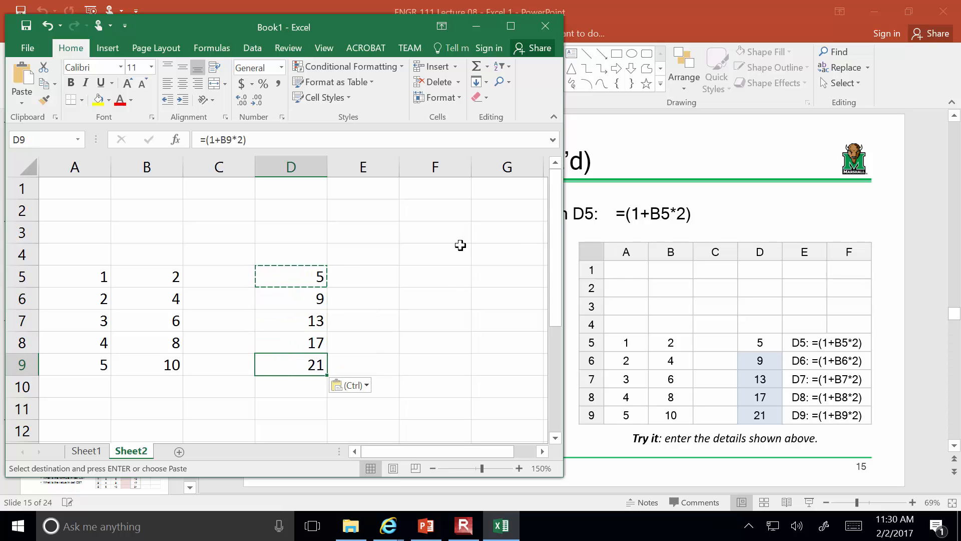
Step: Clear the pasted formulas from D6:D9
click(459, 244)
drag(317, 299, 304, 373)
key(Delete)
Step: Fill the D5 formula down through D9
click(419, 281)
click(324, 278)
drag(327, 287, 324, 370)
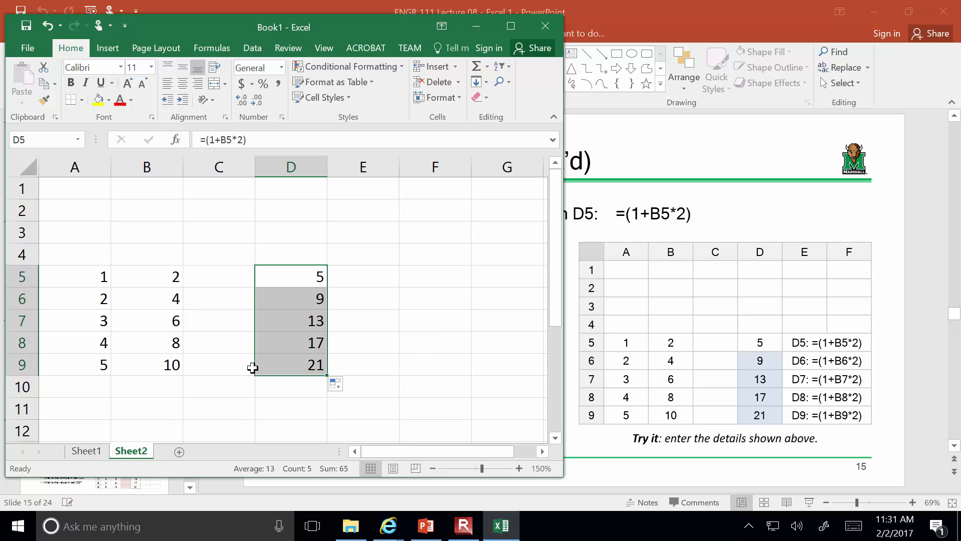
Step: Examine which cell the formula in D9 references, and select the values in A5:A9
click(293, 363)
click(268, 140)
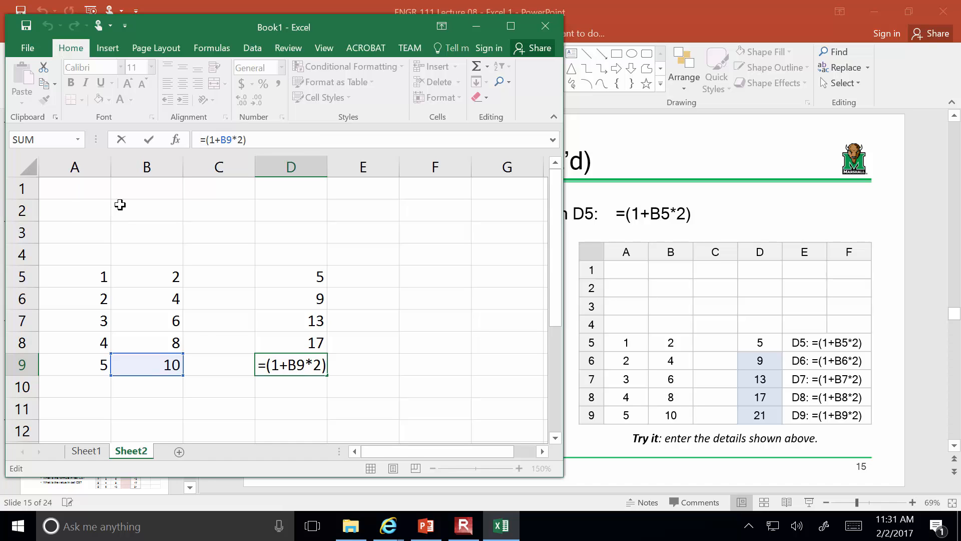
key(ctrl+Return)
drag(66, 270, 72, 368)
key(Delete)
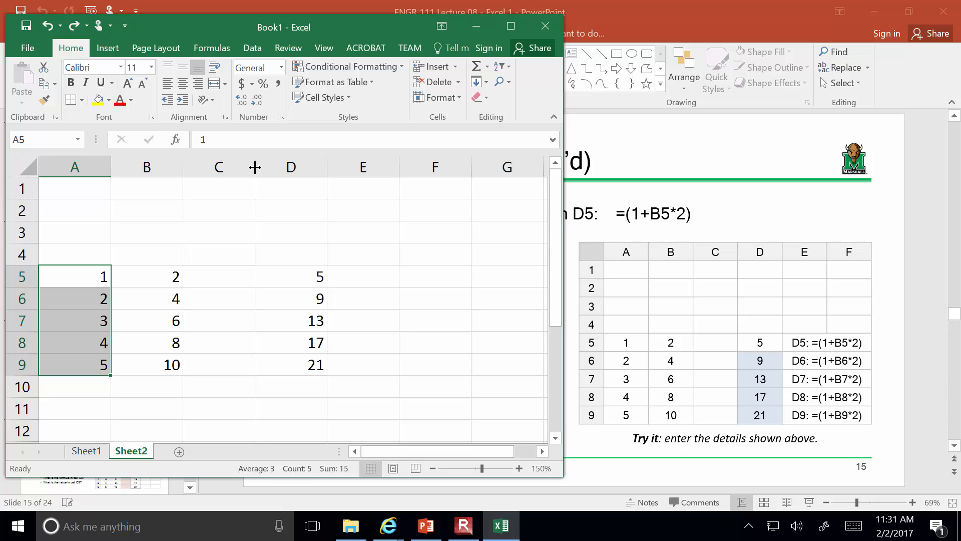
Step: Clear the filled formulas from D6:D9, keeping only the one in D5
drag(315, 299, 307, 364)
key(Delete)
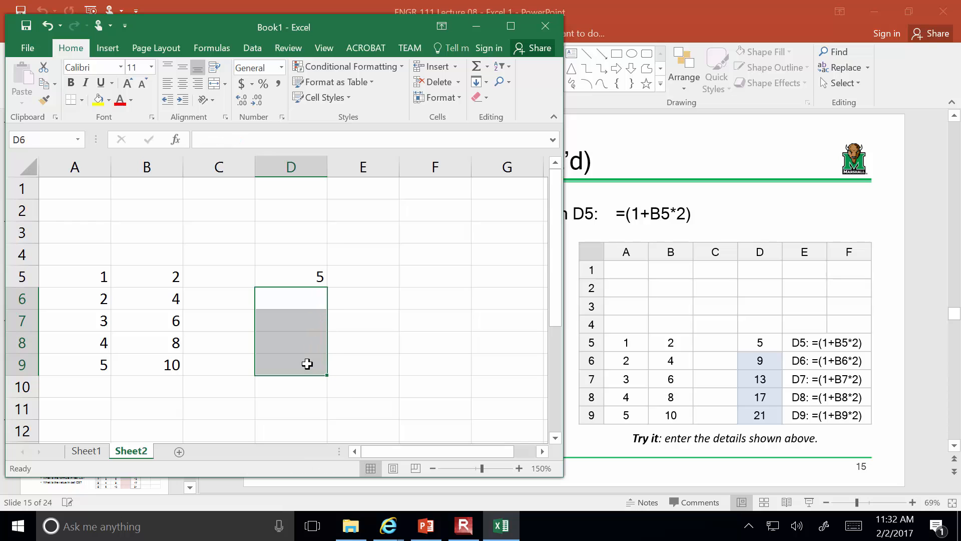
click(301, 276)
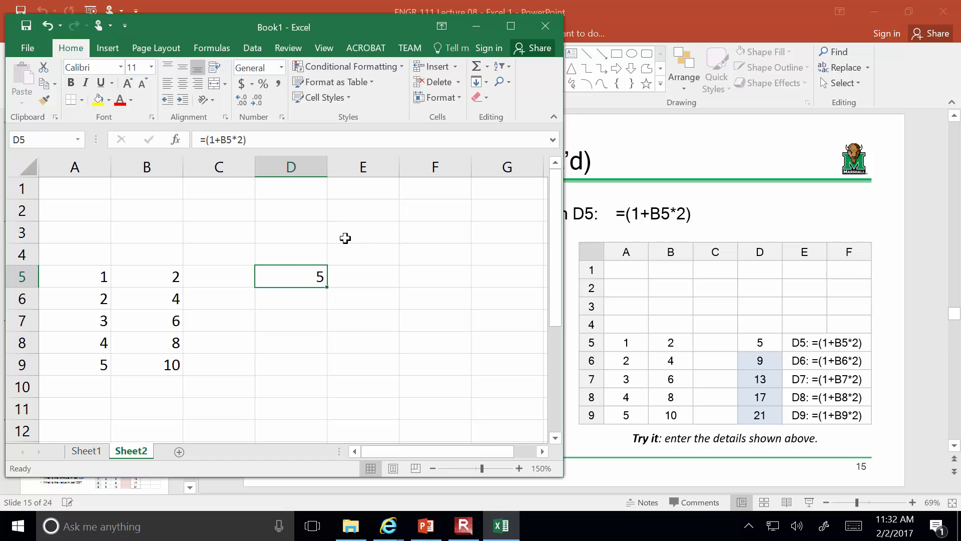
key(ctrl+z)
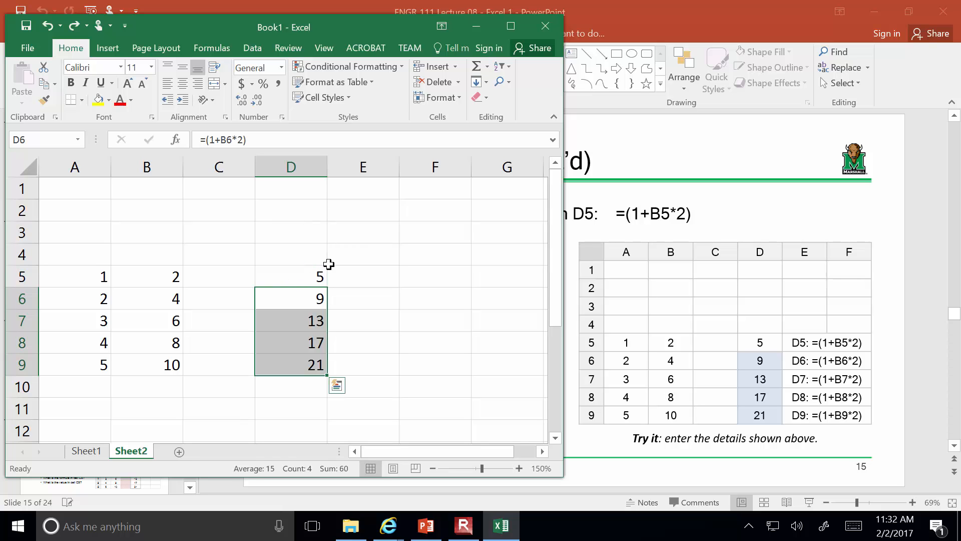
key(Delete)
click(332, 259)
Step: Move the D5 formula to C5 and fill it down through C9
click(299, 273)
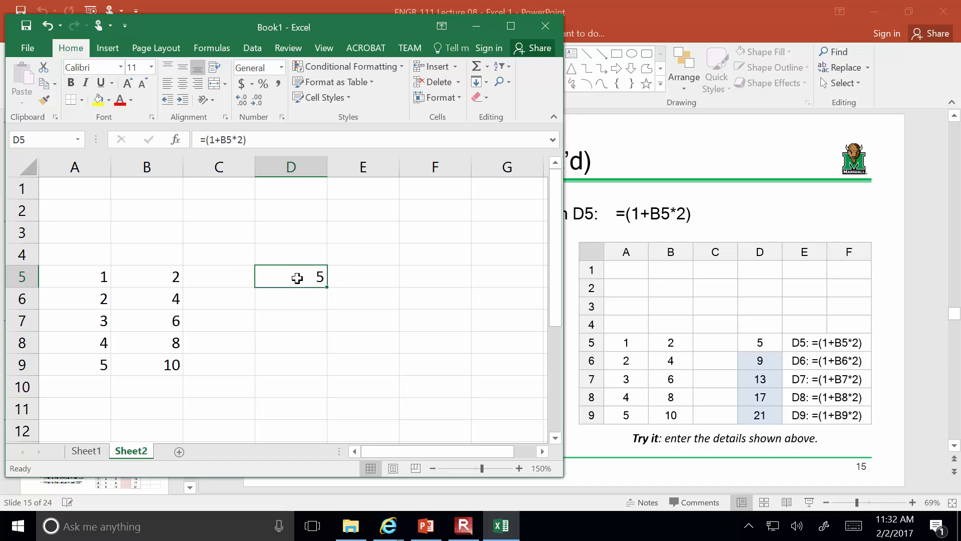
drag(292, 285, 236, 288)
click(241, 296)
click(246, 274)
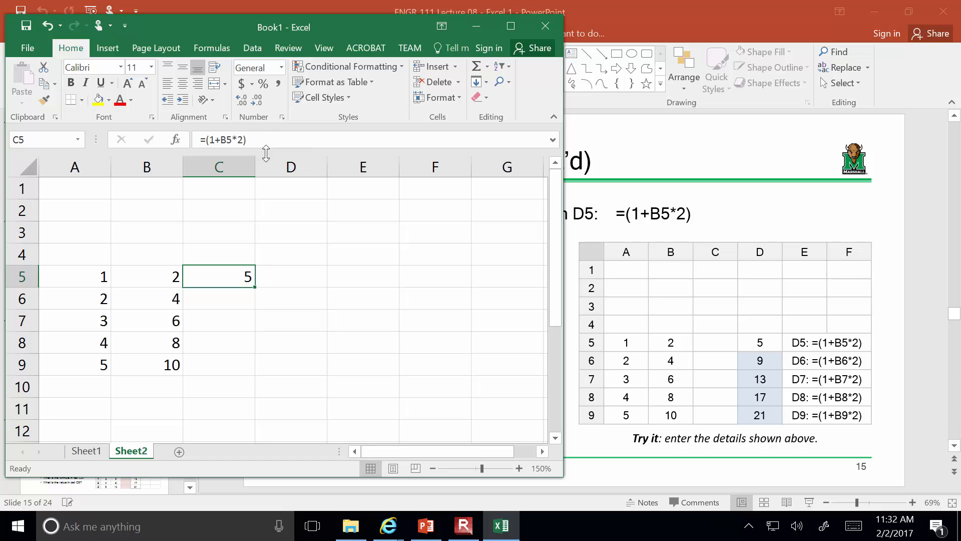
double_click(255, 287)
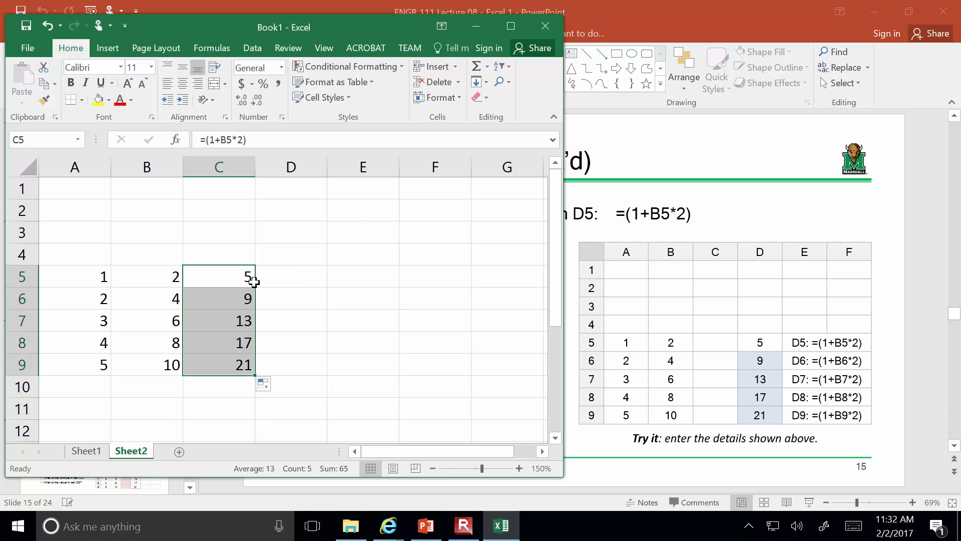
Step: Move the filled formulas from C5:C9 to D5:D9
click(274, 270)
drag(240, 273, 241, 362)
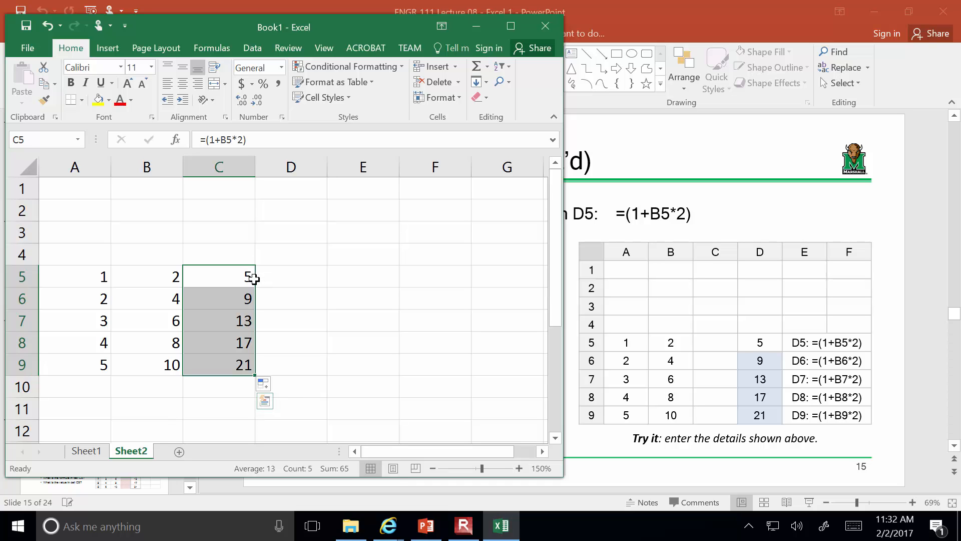
drag(256, 280, 281, 285)
click(376, 283)
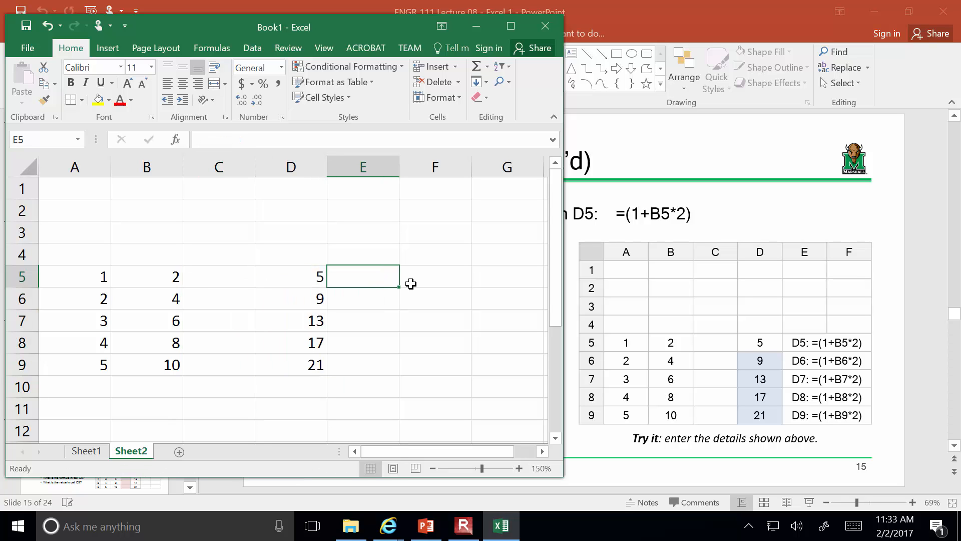
click(477, 311)
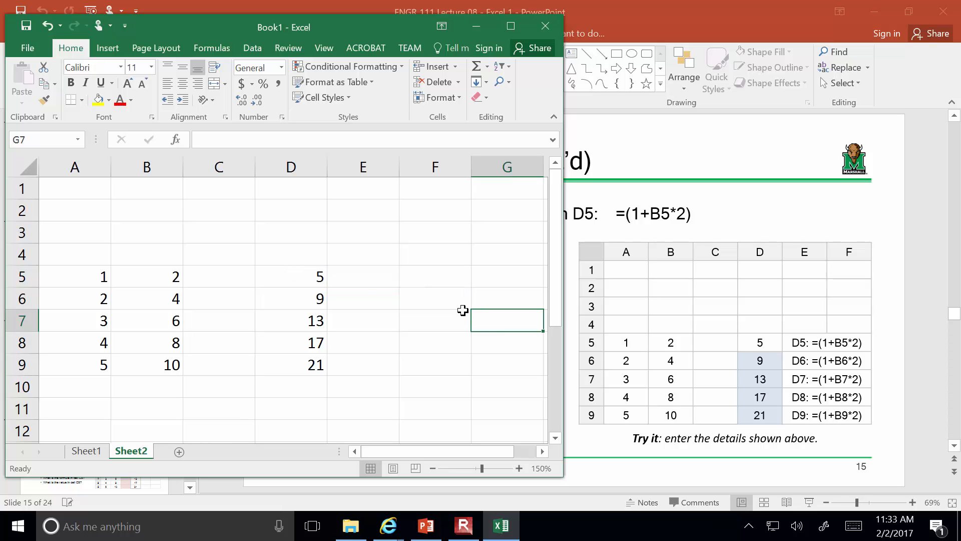
Step: Switch to PowerPoint, start the slide show, and show slide 16's question about copying the range into C5:C9
click(808, 502)
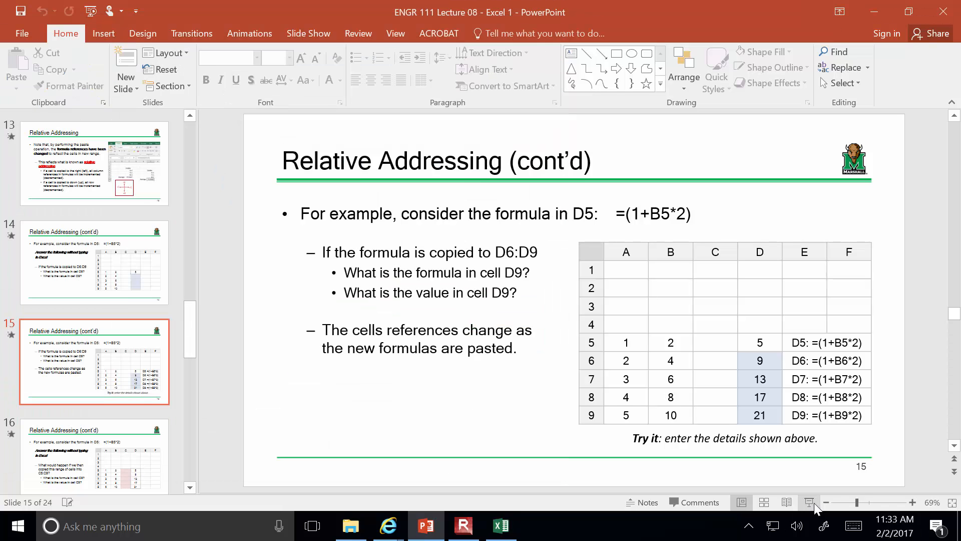
key(Right)
key(Right)
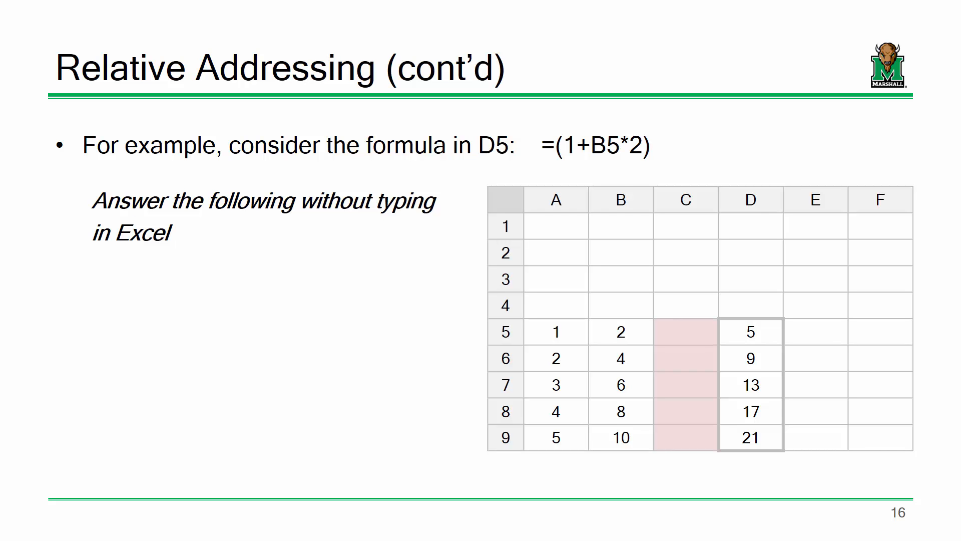
key(Right)
key(Right)
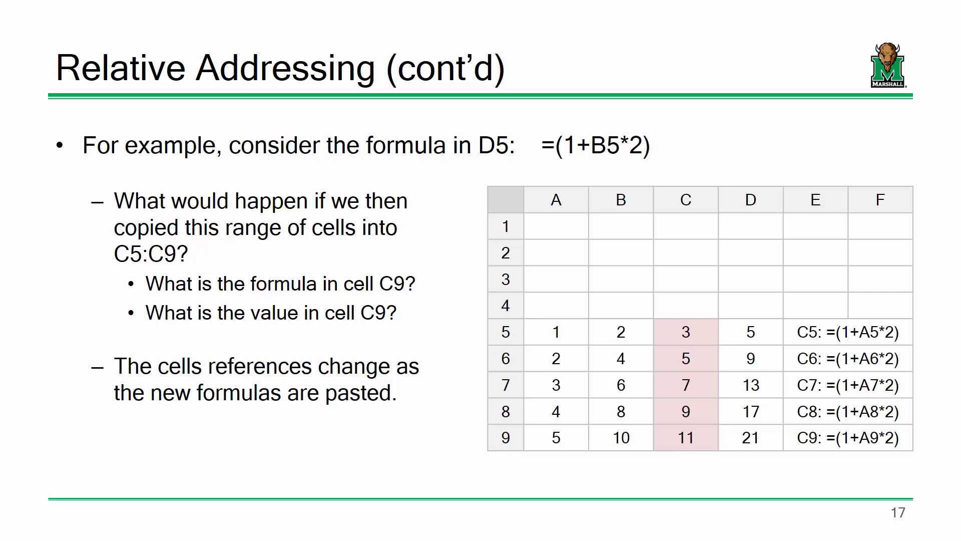
key(Left)
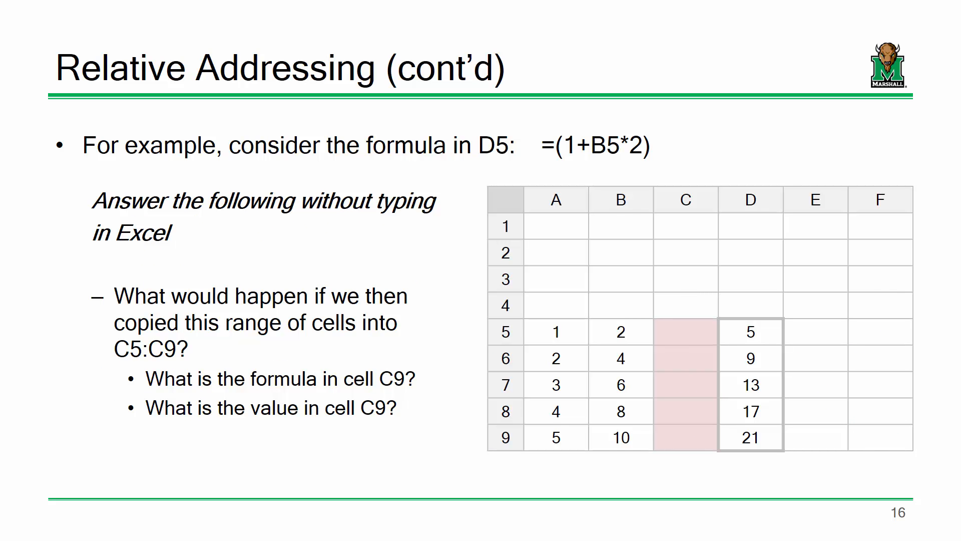
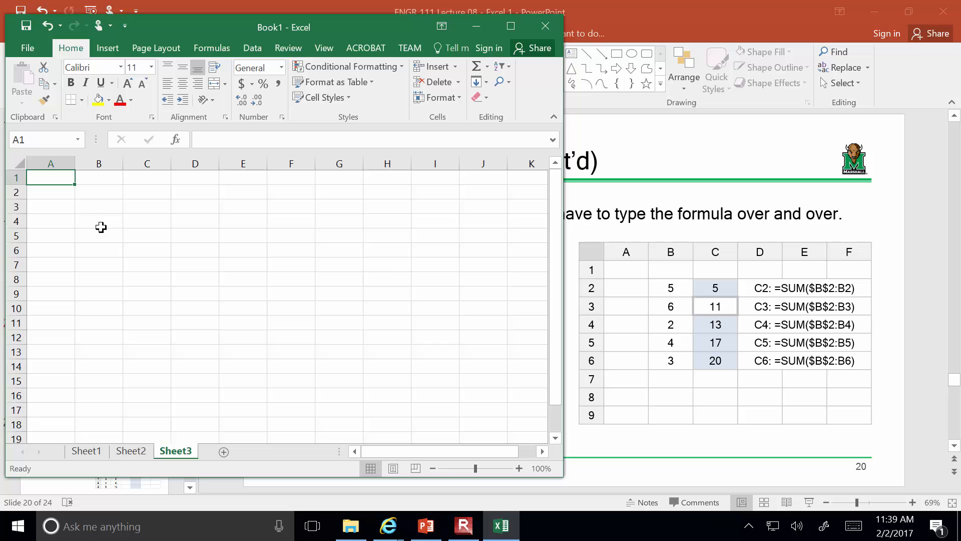
Step: Enter the values 5, 6, 2, 4 and 3 in cells B2:B6 of Sheet3
click(111, 190)
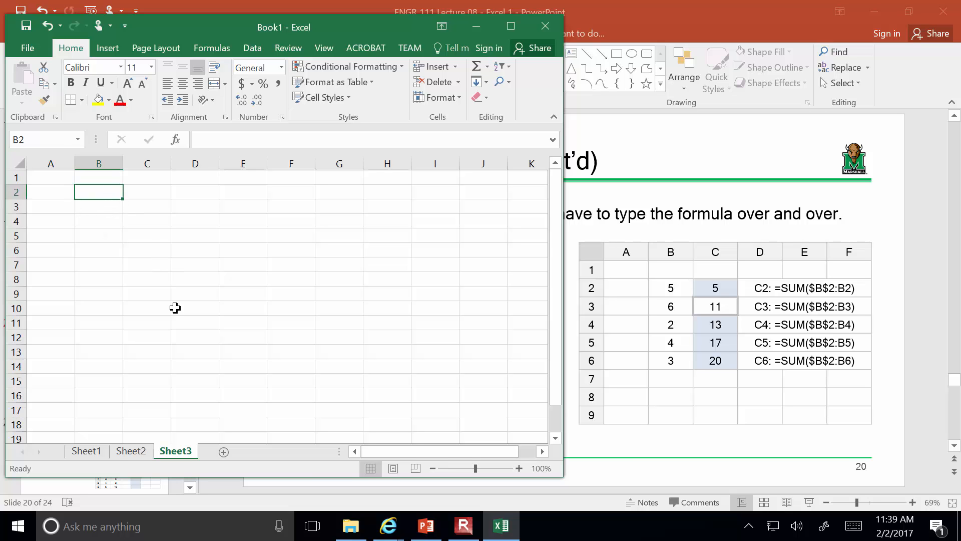
text(5)
key(Return)
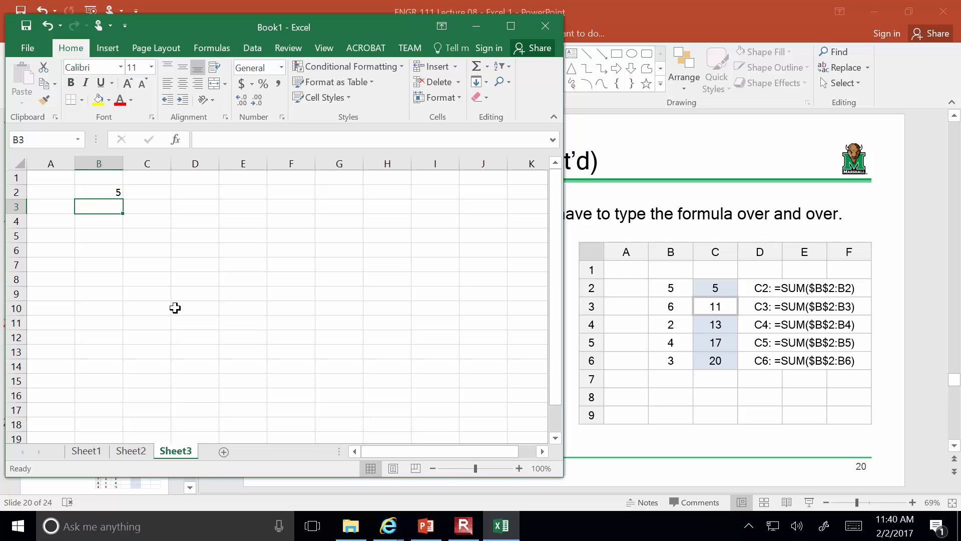
text(6)
key(Return)
text(2)
key(Return)
text(4)
key(Return)
text(3)
key(Right)
Step: Select cell B1 for the heading, and switch to PowerPoint to show slide 19's running-total table
key(Up)
key(Up)
key(Up)
key(Up)
key(Up)
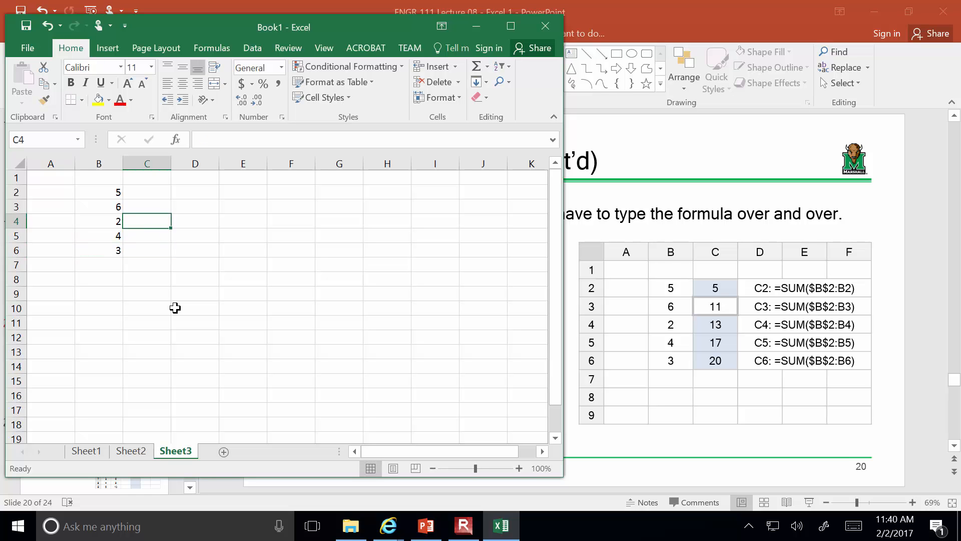
key(Left)
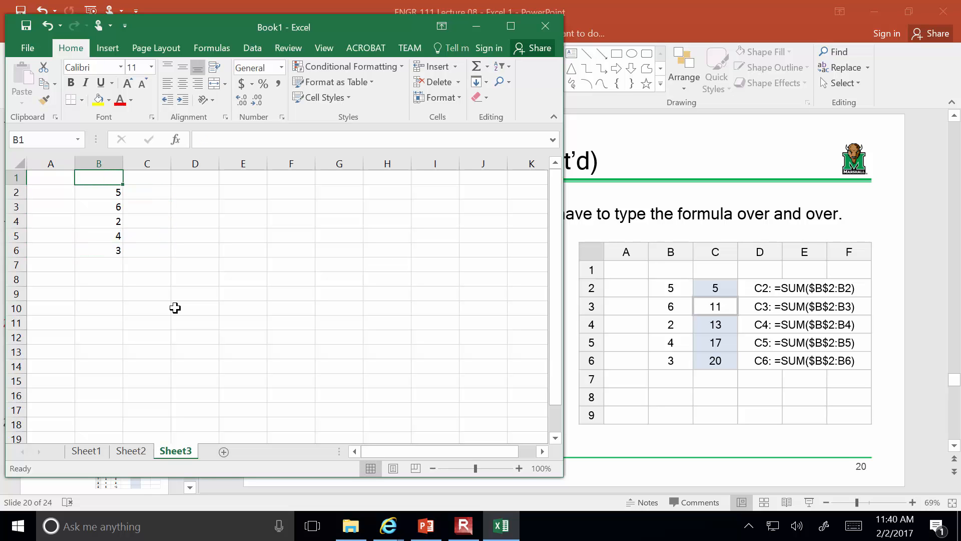
click(783, 91)
click(60, 275)
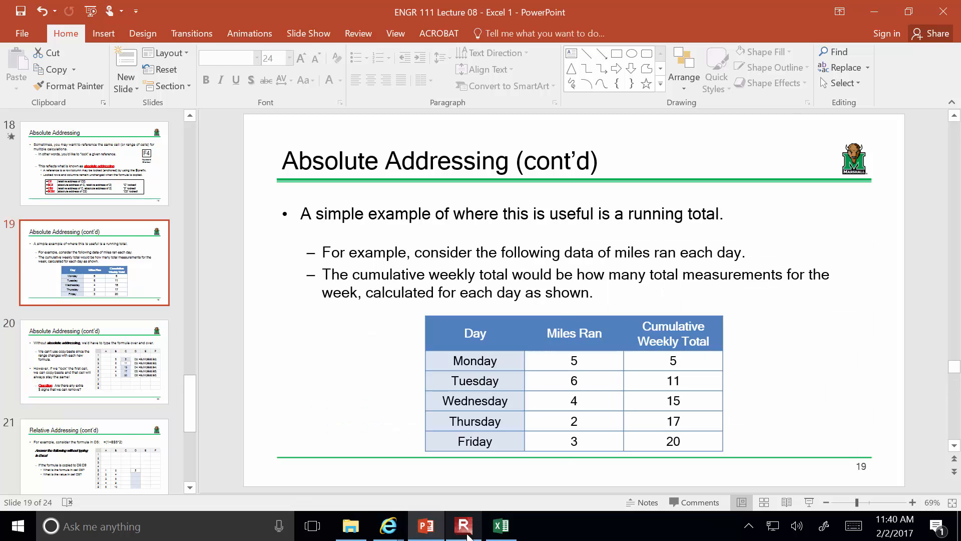
Step: Return to Excel and enter the headings Miles Ran in B1 and Day in A1
click(501, 526)
text(Mile)
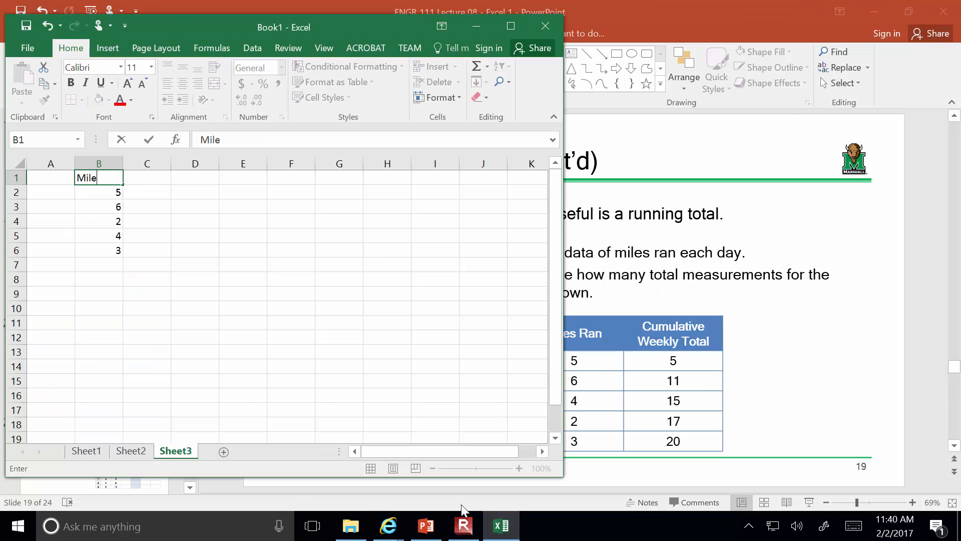
text(s Ran)
key(Return)
key(Left)
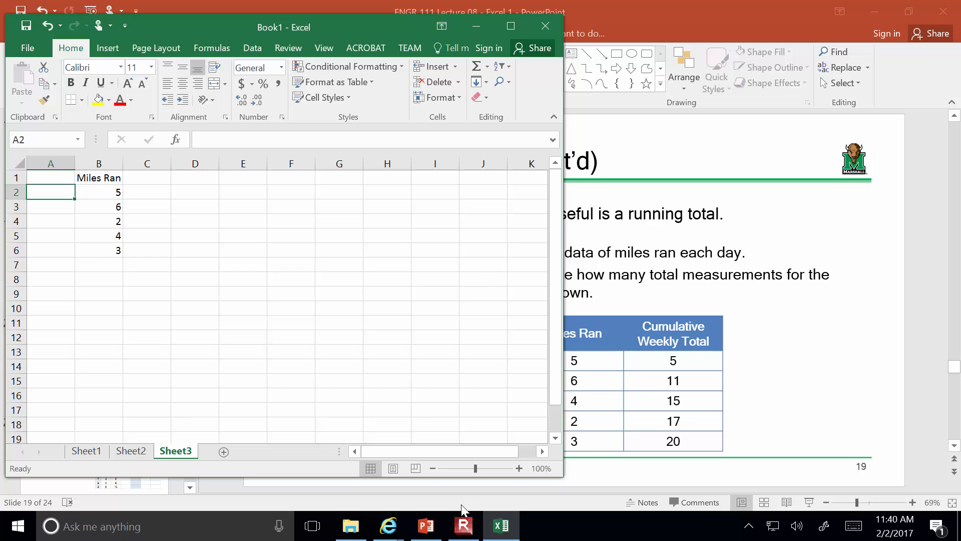
key(Up)
text(Day)
key(Return)
Step: Enter Monday in A2 and Tuesday in A3
click(519, 468)
click(519, 468)
click(519, 468)
click(519, 468)
click(519, 468)
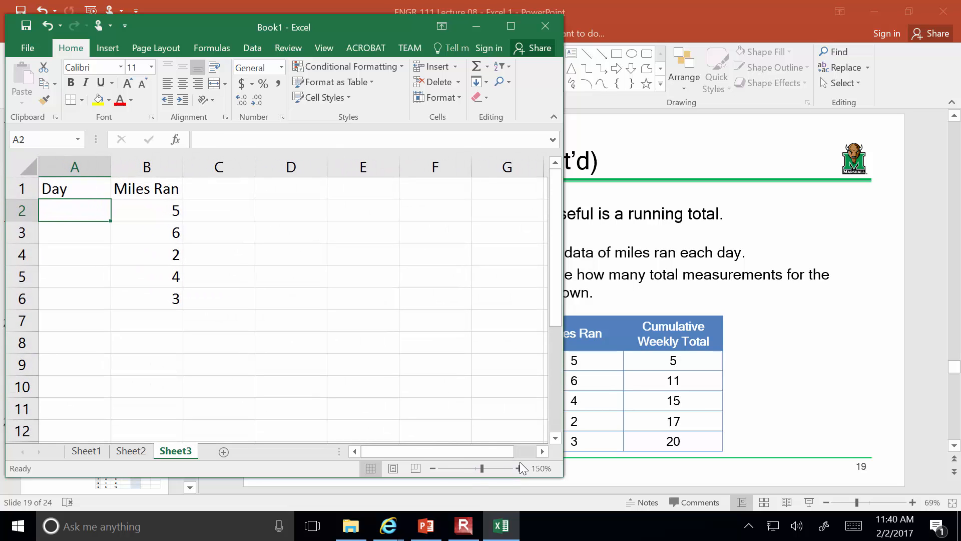
text(Monday)
key(Return)
text(Tu)
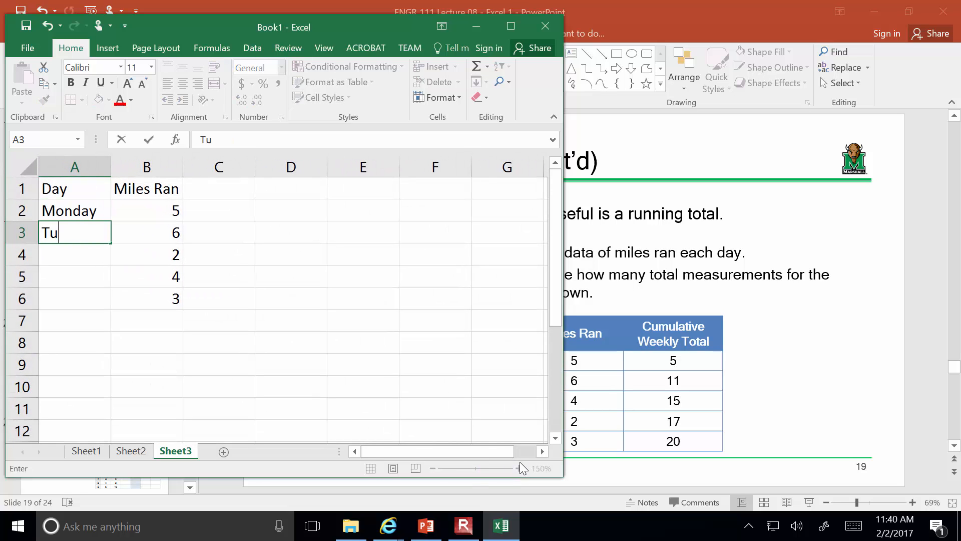
text(esday)
Step: Extend the weekday series from A2:A3 down through A6, ending at Friday
key(Up)
key(shift+Down)
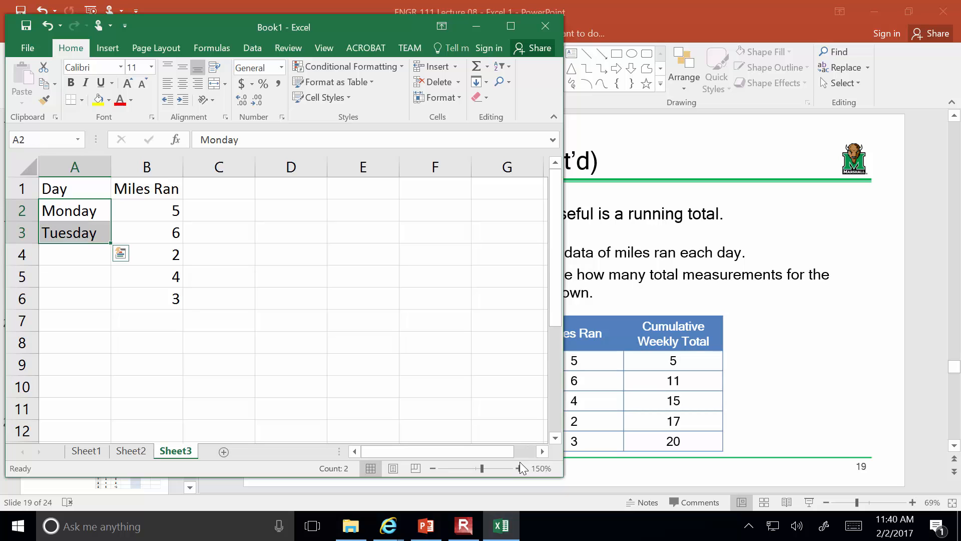
drag(111, 244, 111, 301)
click(113, 345)
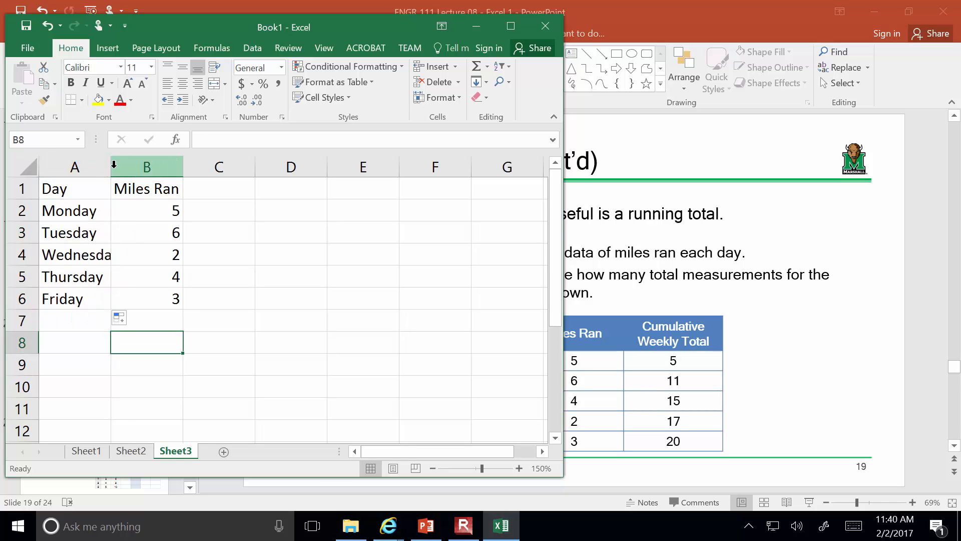
Step: Widen column A so that Wednesday fits in its cell
click(106, 166)
drag(111, 165, 131, 165)
click(88, 392)
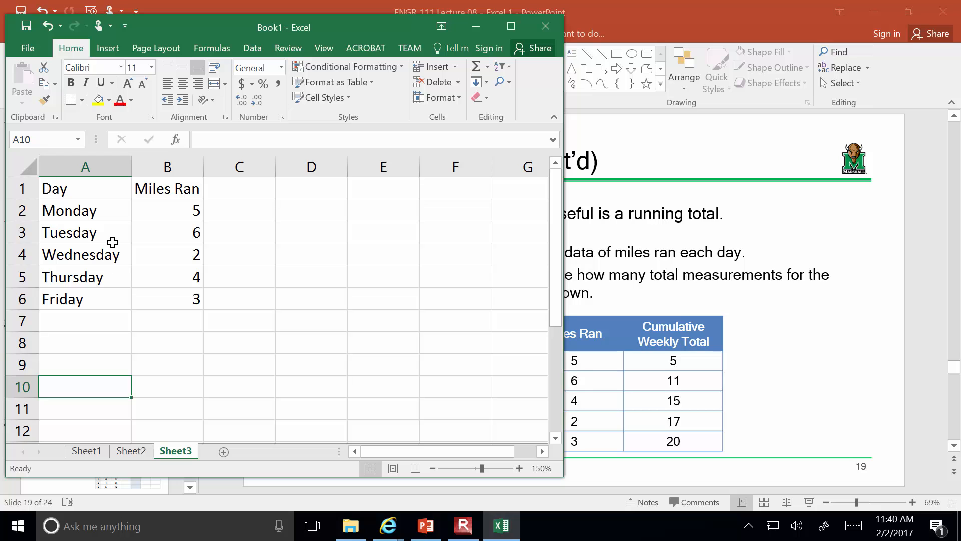
Step: Clear the filled weekdays from A4:A6 and reselect Monday and Tuesday in A2:A3
drag(112, 252, 114, 302)
key(Delete)
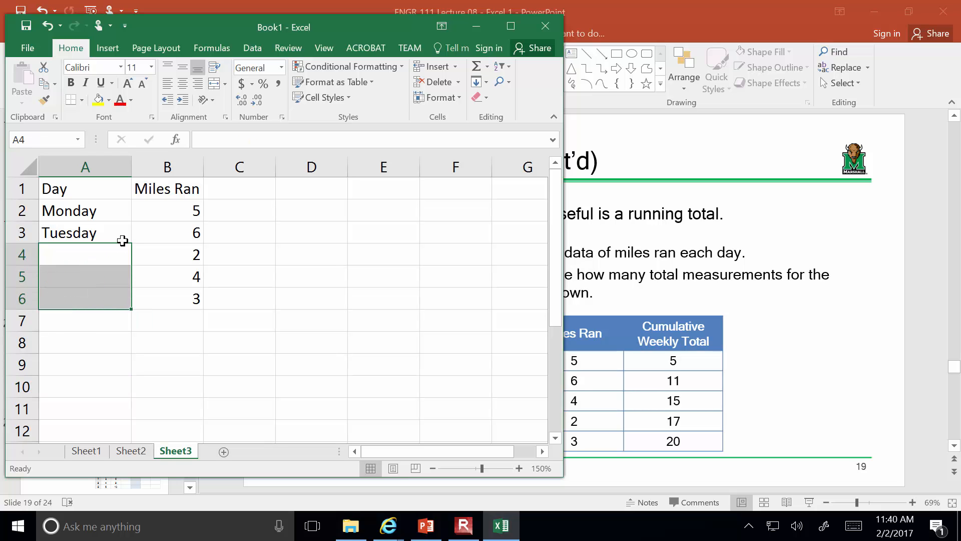
drag(116, 215, 118, 228)
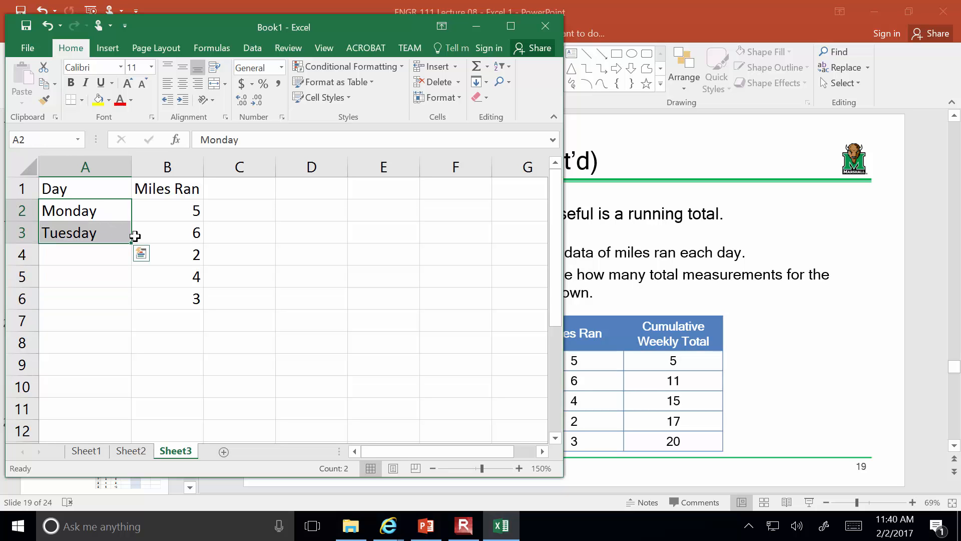
Step: Extend the weekday series from A2:A3 down to Friday in A6
drag(131, 245, 130, 301)
click(75, 339)
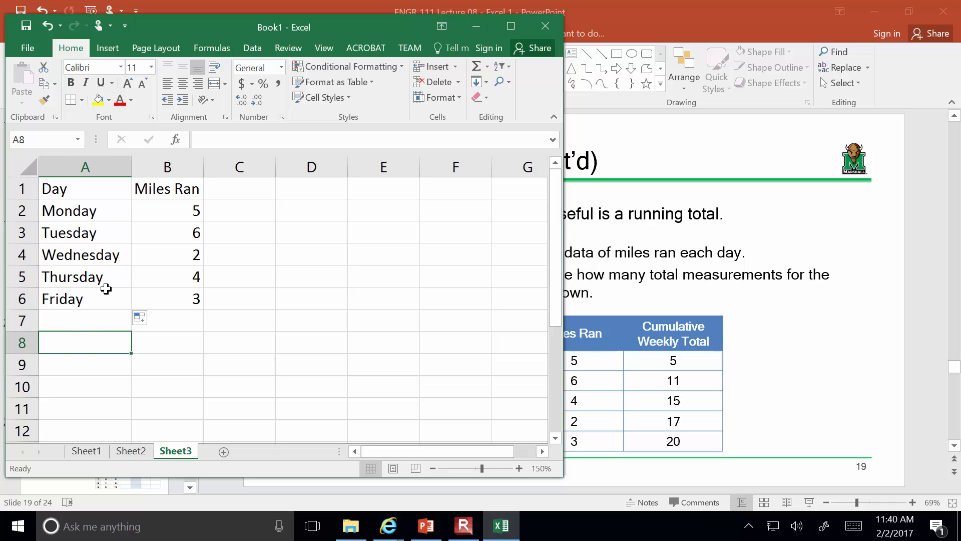
Step: Enter 1 in A8 and 2 in A9, and extend the number series down column A
text(1)
key(Return)
text(2)
key(Return)
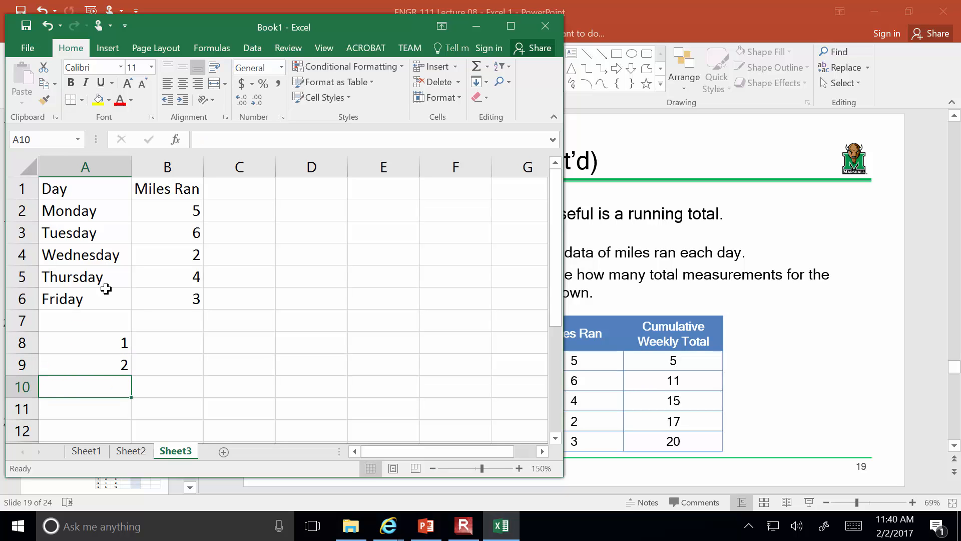
drag(101, 343, 102, 360)
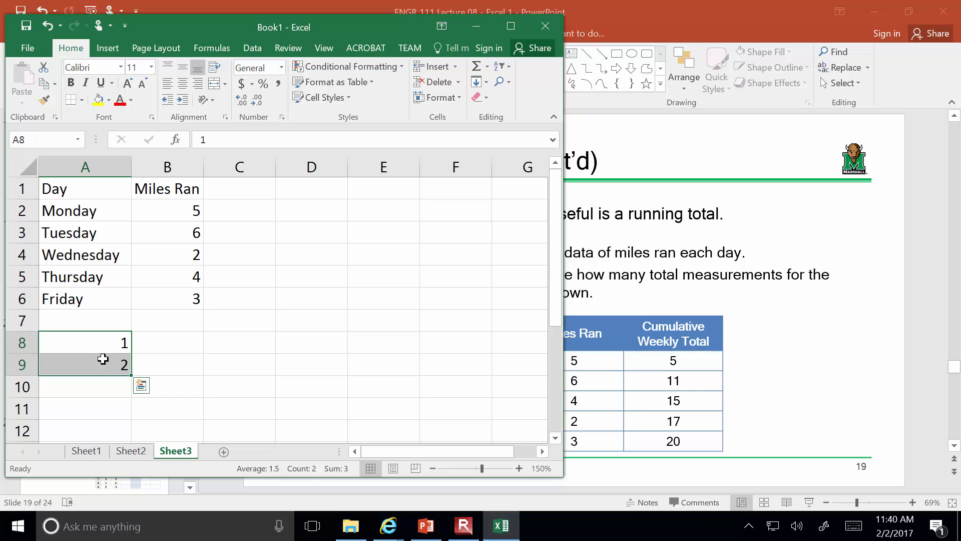
scroll(103, 350, down, 1)
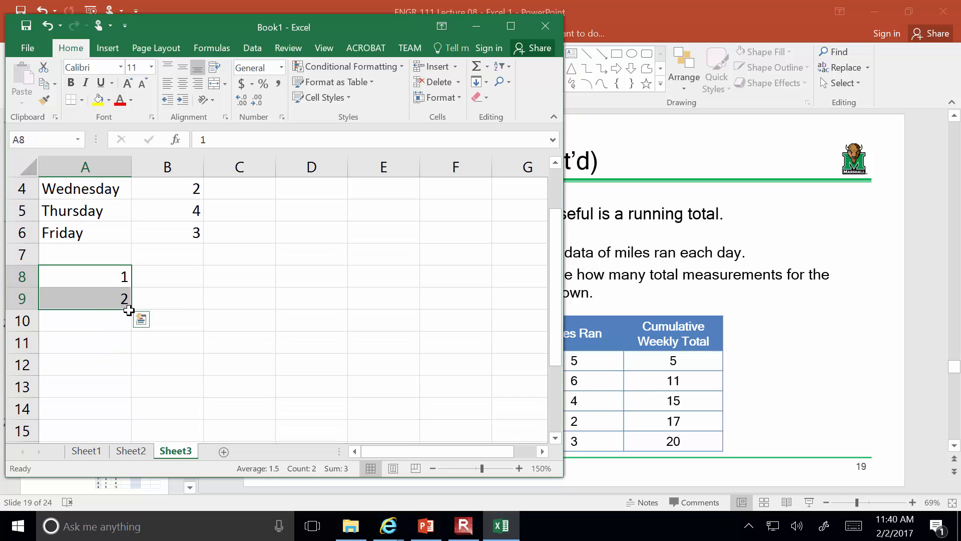
drag(130, 310, 111, 412)
Step: Clear the number series below the weekdays and enter 0 in A8 and 5 in A9
scroll(157, 328, up, 1)
key(Delete)
text(0)
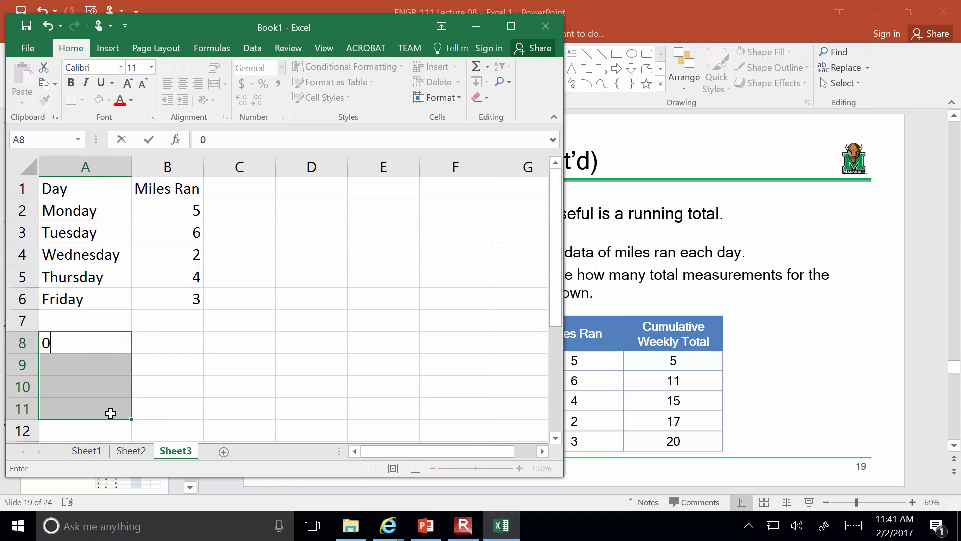
key(Down)
text(5)
key(Return)
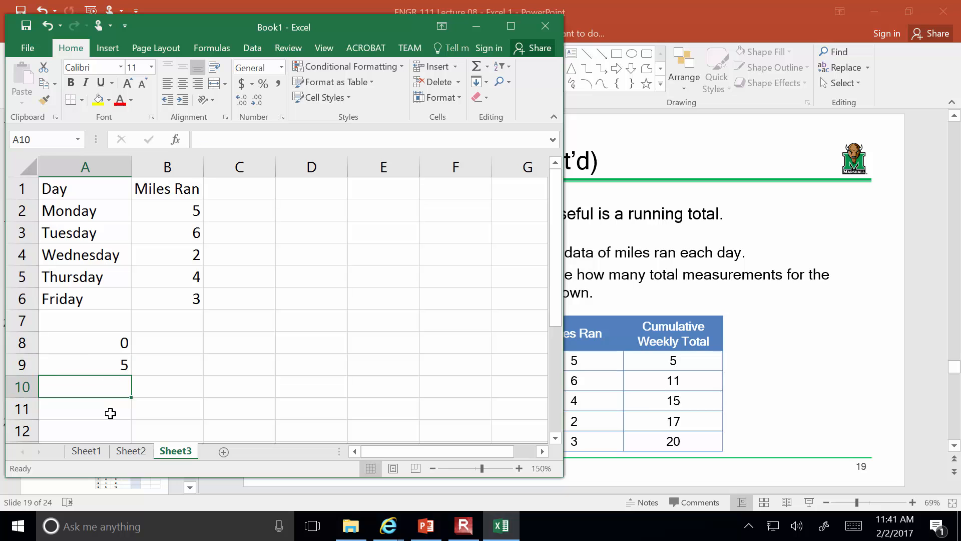
Step: Clear the sample numbers from A8:A12
click(90, 346)
drag(91, 346, 129, 436)
key(Delete)
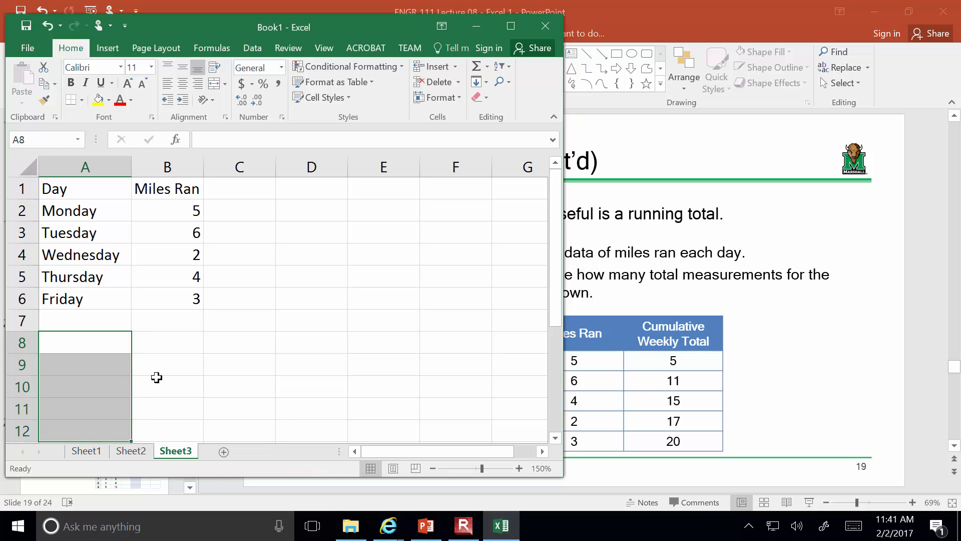
click(160, 368)
Step: Enter the column heading Cumulative Weekly Total in C1
click(243, 199)
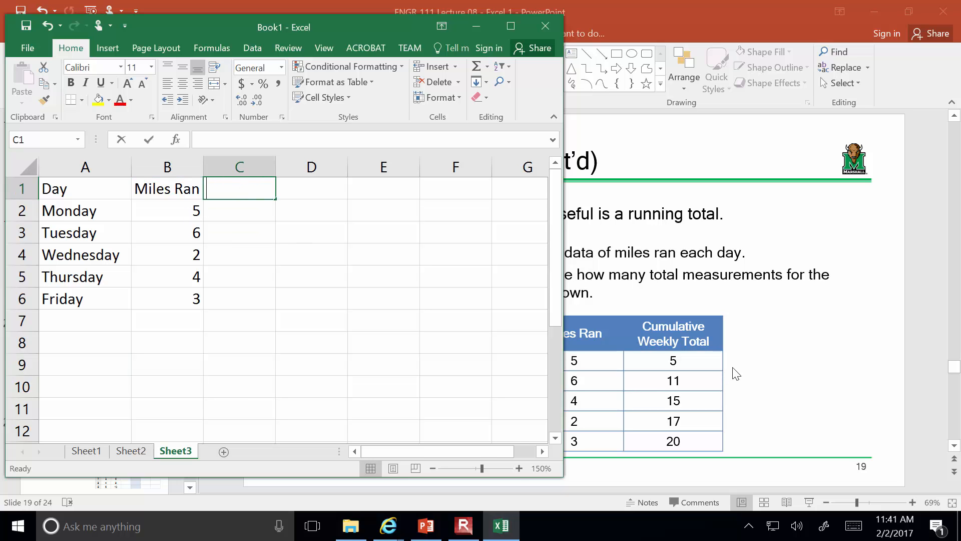
text(Cumul)
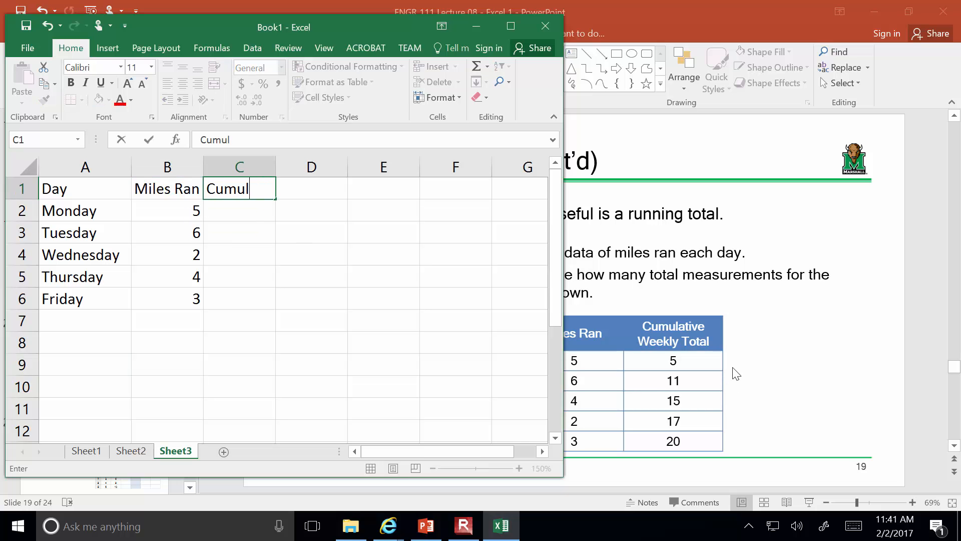
text(ative Weekly TOtal)
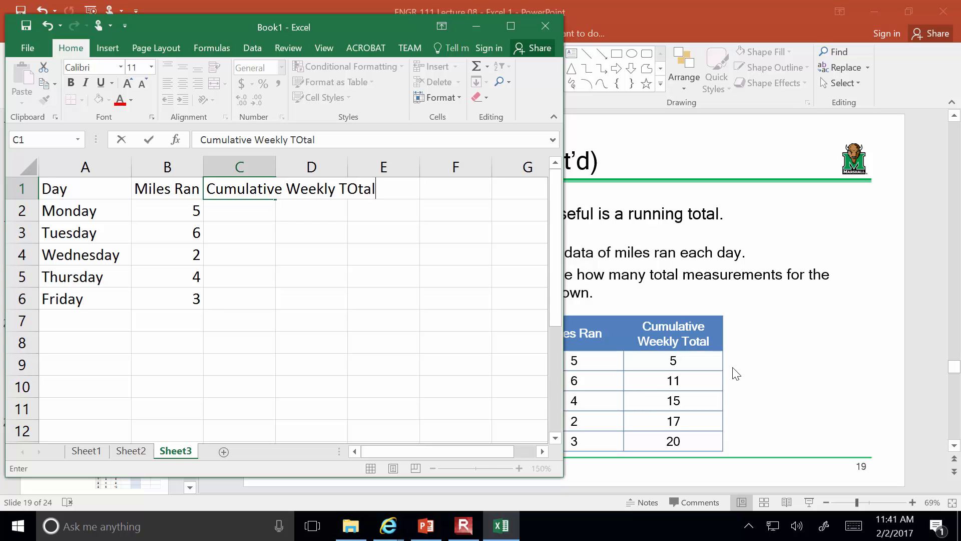
key(Return)
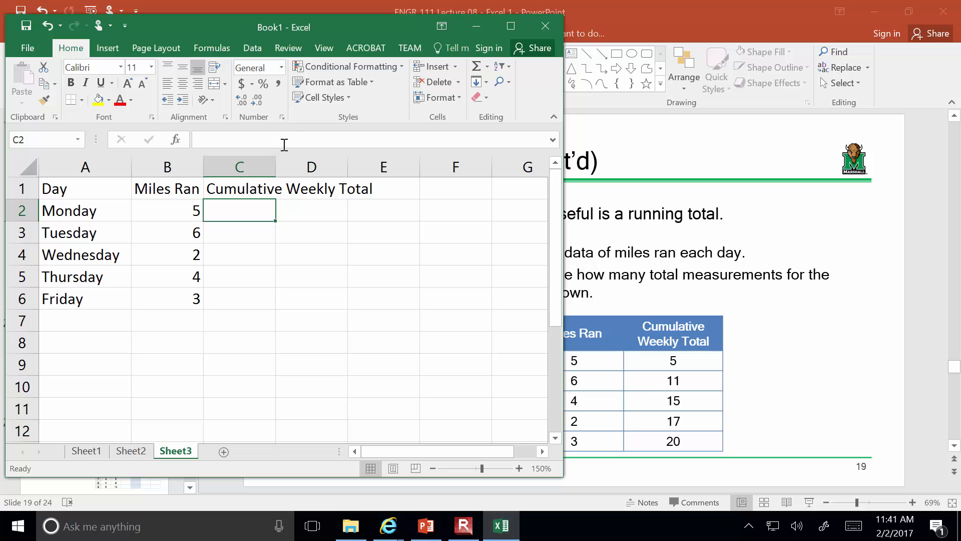
Step: Widen column C until the Cumulative Weekly Total heading fits inside it
drag(275, 165, 302, 163)
click(300, 160)
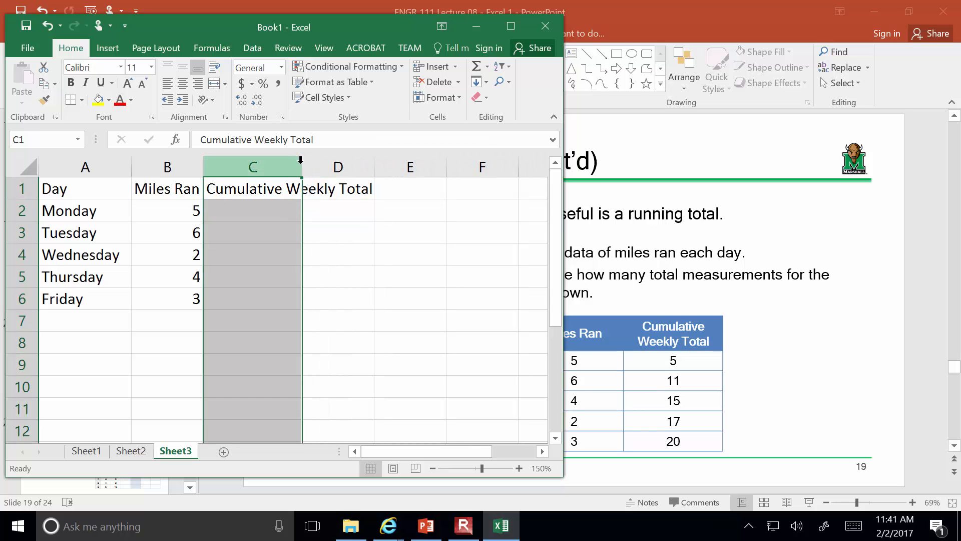
drag(303, 163, 381, 167)
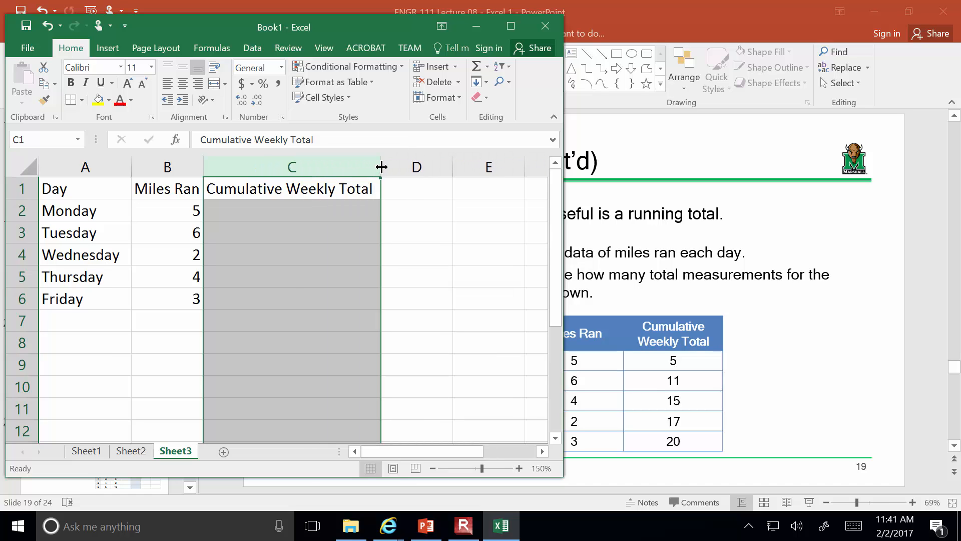
click(439, 231)
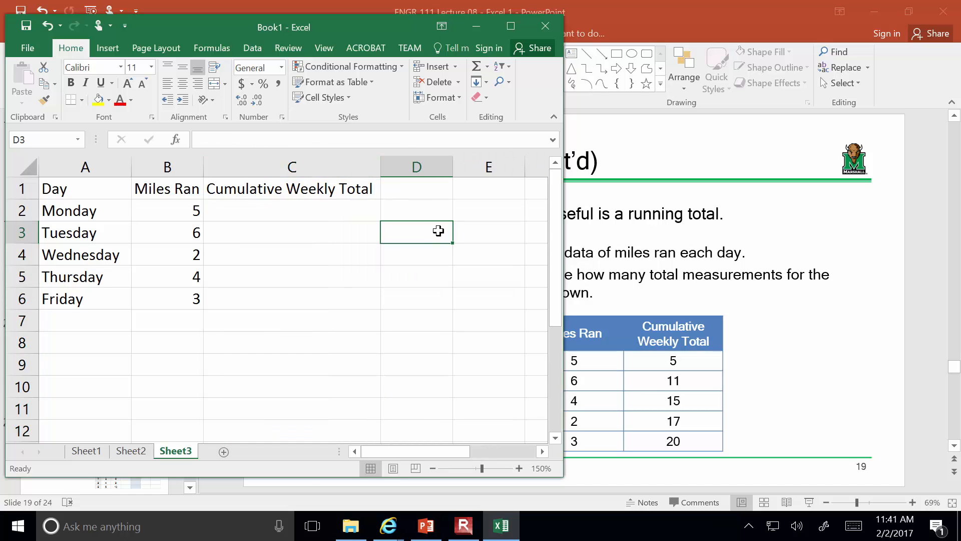
mouse_move(381, 166)
mouse_down()
mouse_move(397, 167)
mouse_move(388, 168)
mouse_up()
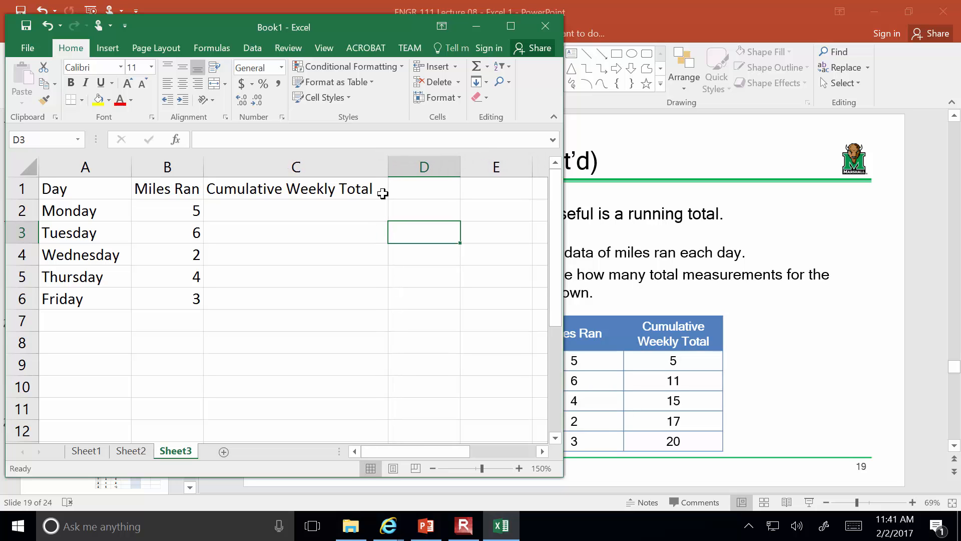
Step: Enter the formula =SUM(B2:B2) in C2 as Monday's cumulative total
click(341, 210)
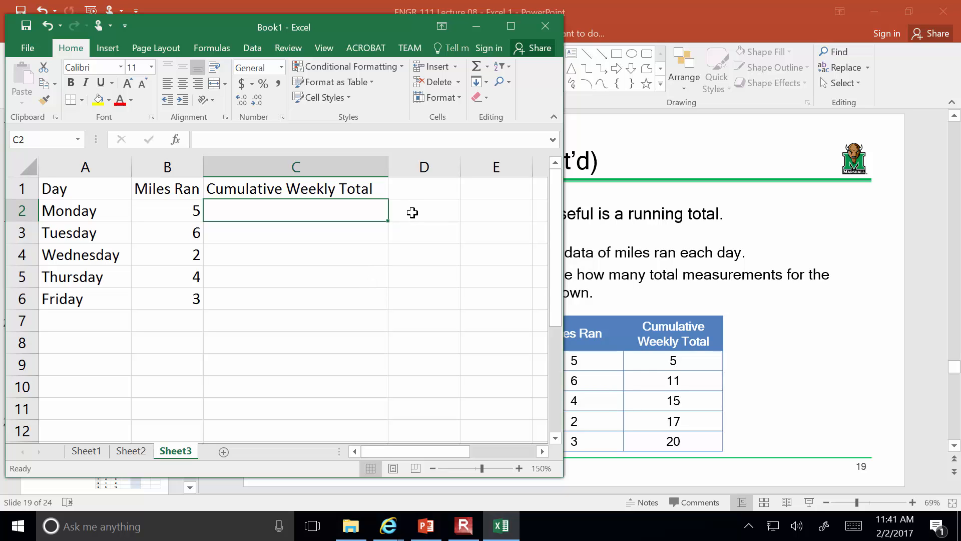
text(=)
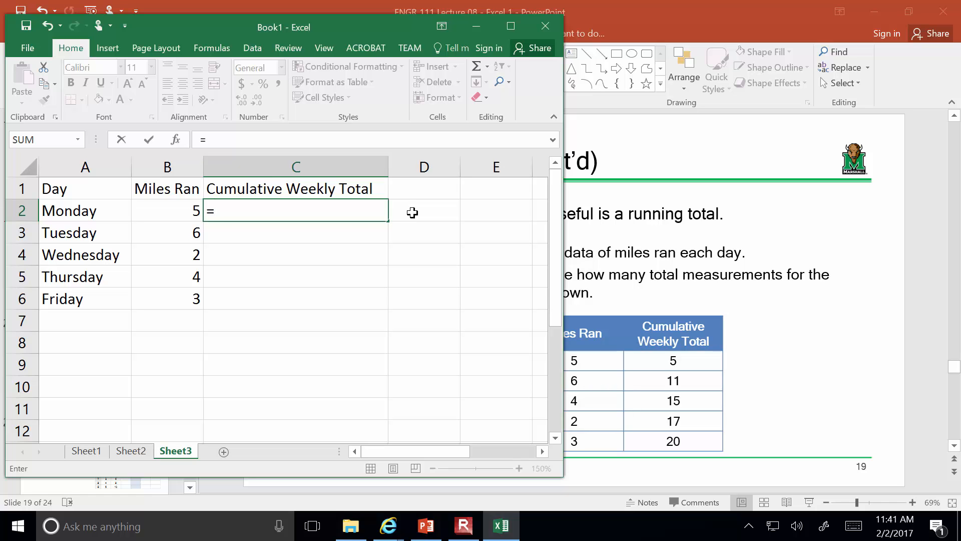
text(sum()
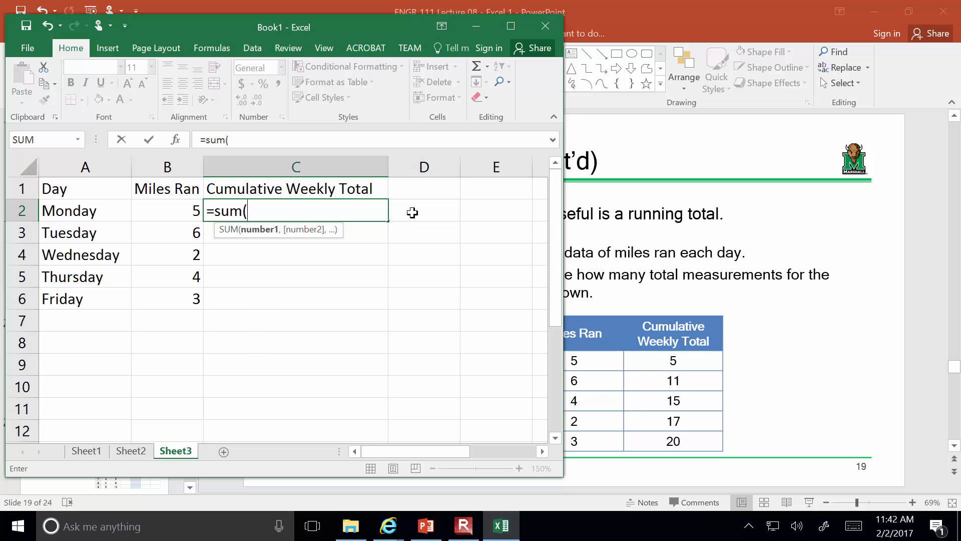
text(b2)
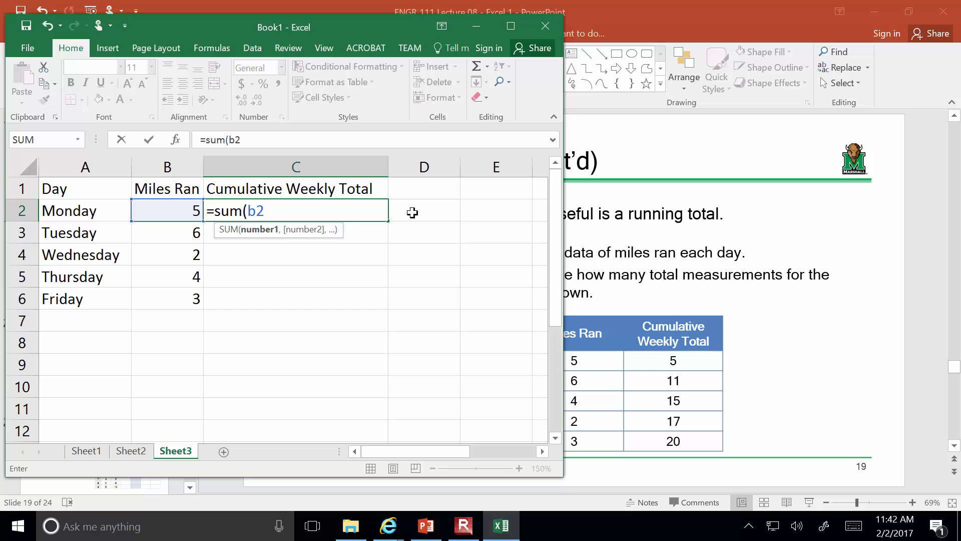
text(:b2))
key(Return)
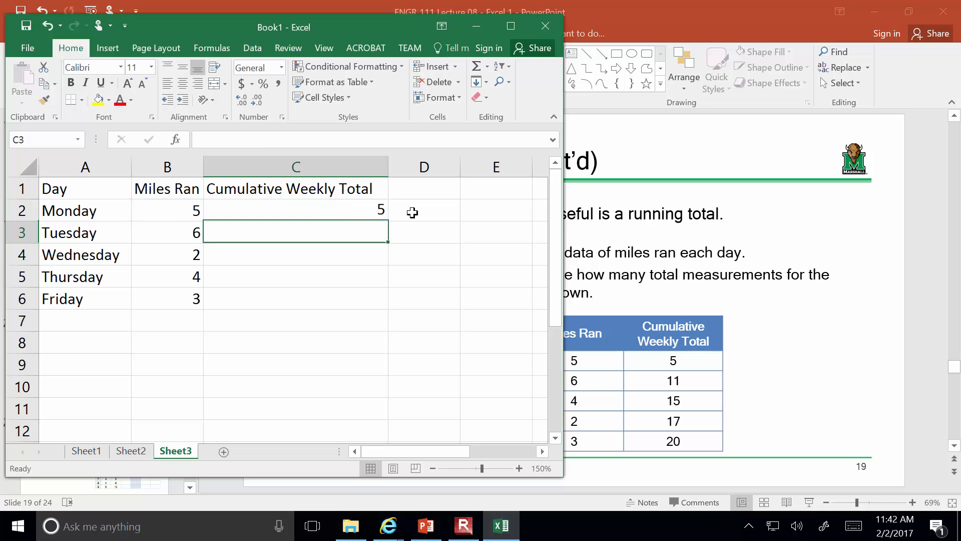
Step: Make the range's first reference absolute in the C2 formula so that it reads =SUM($B$2:B2)
key(Up)
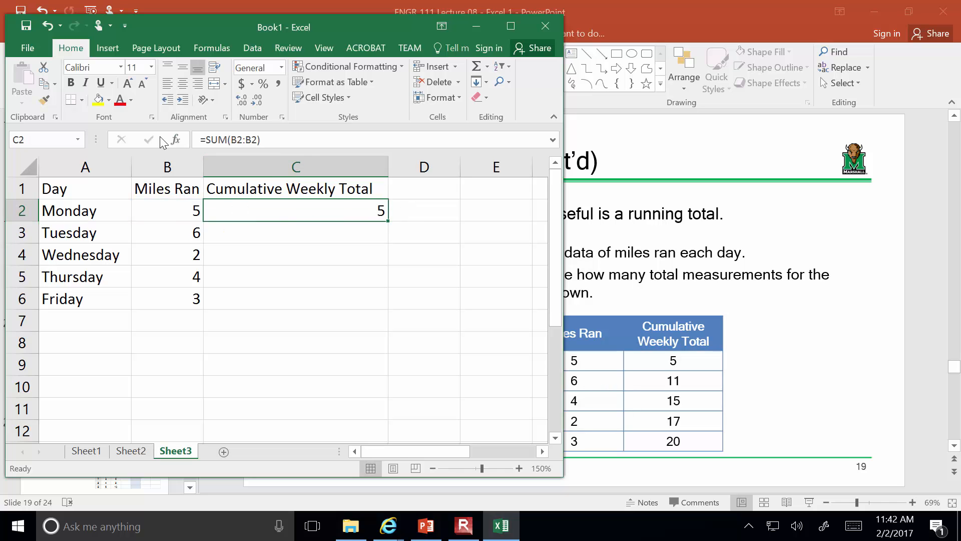
click(229, 140)
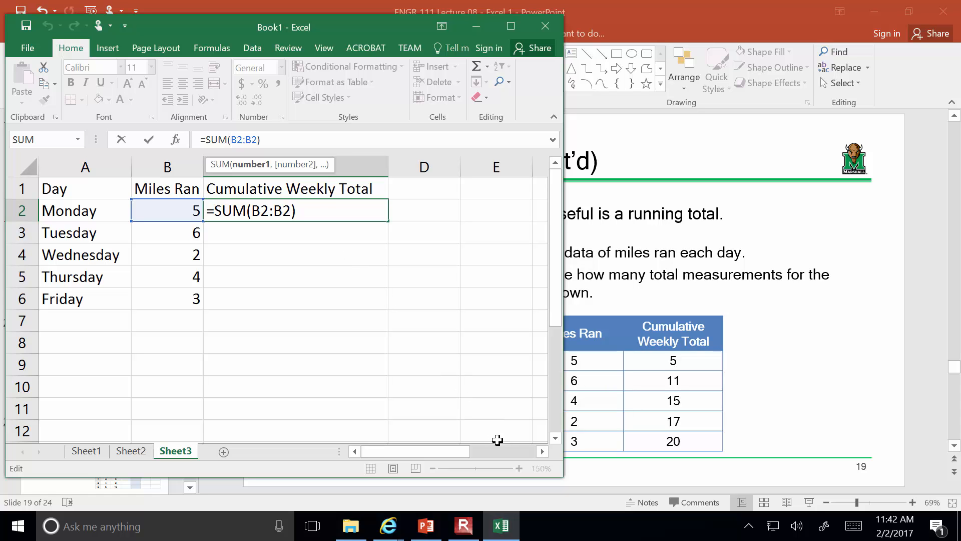
key(ctrl+Return)
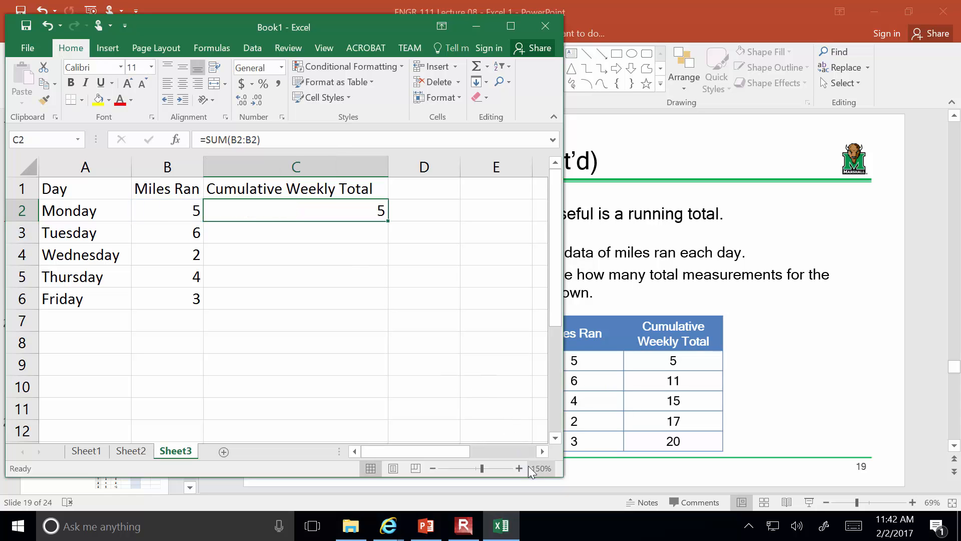
click(520, 467)
scroll(508, 386, up, 1)
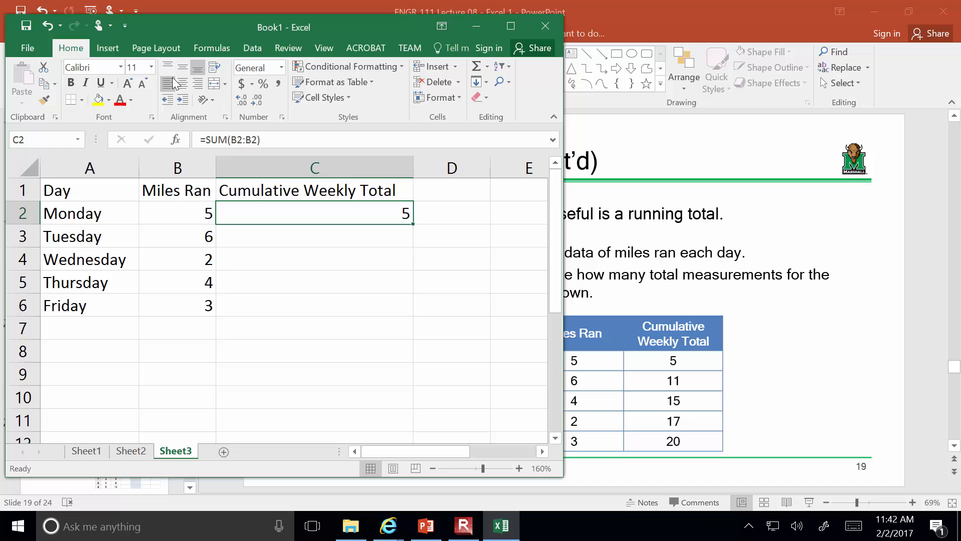
click(232, 143)
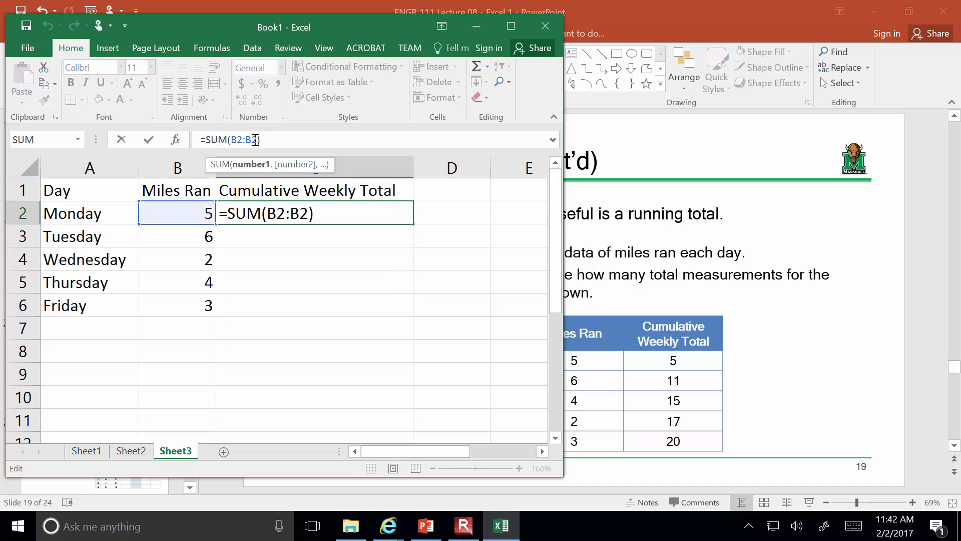
text($)
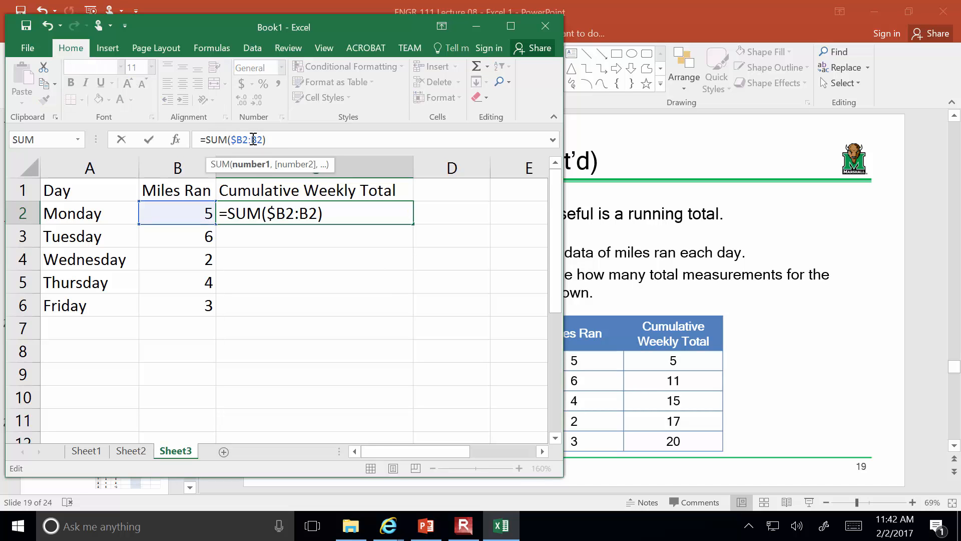
key(Right)
text($)
click(285, 142)
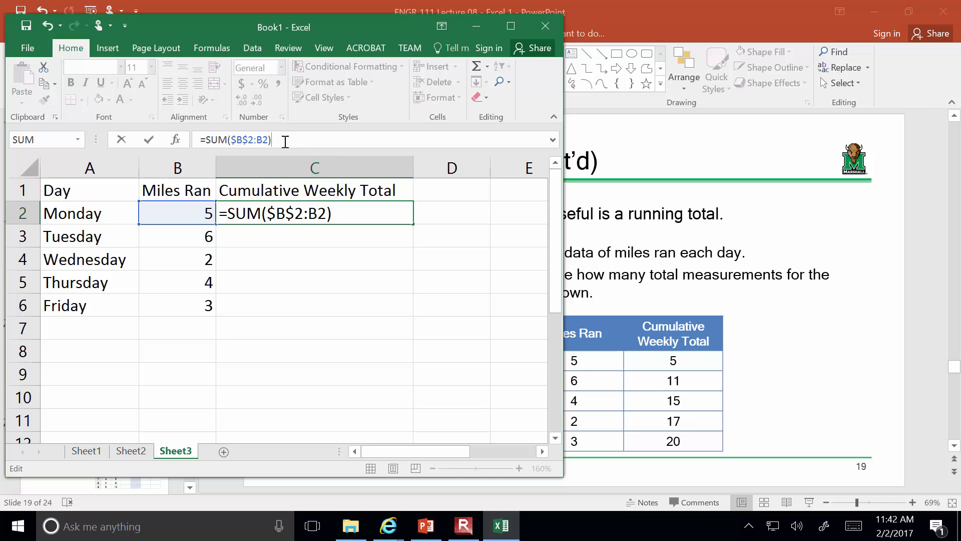
key(Return)
Step: Copy the running-total formula with the absolute start cell from C2 down through C6
click(368, 214)
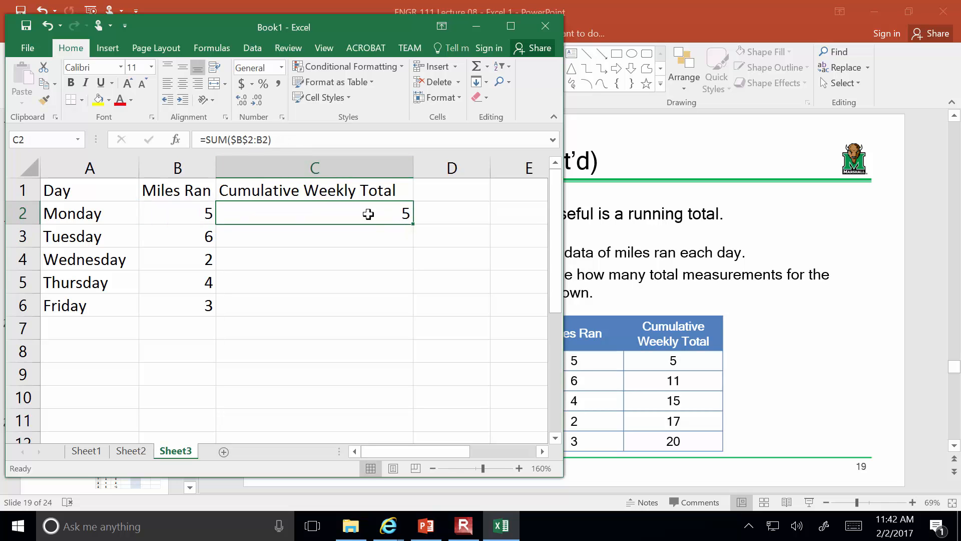
drag(413, 224, 414, 313)
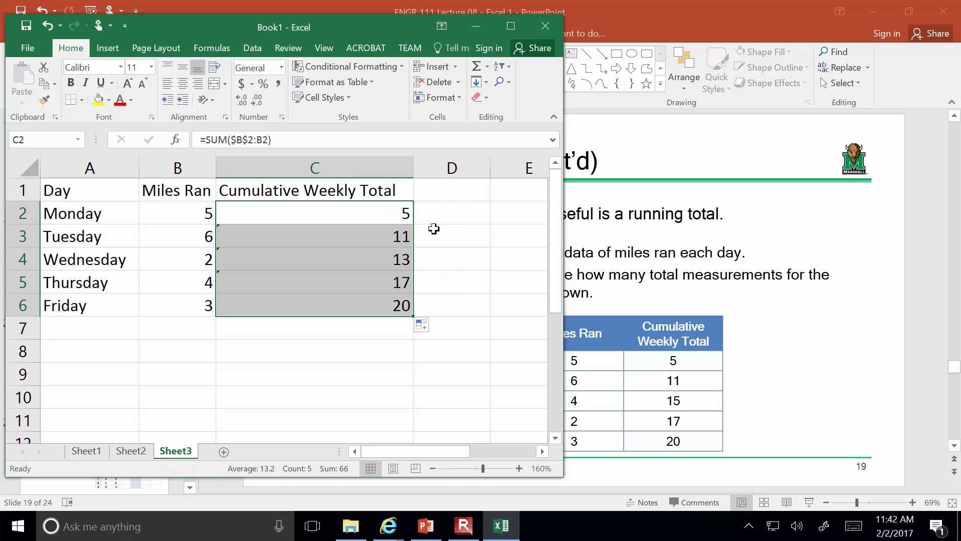
click(441, 206)
Step: Clear the copied running totals from C3:C6
click(357, 221)
drag(360, 235, 374, 307)
key(Delete)
Step: Replace the C2 formula with the fully relative version =SUM(B2:B2)
click(378, 213)
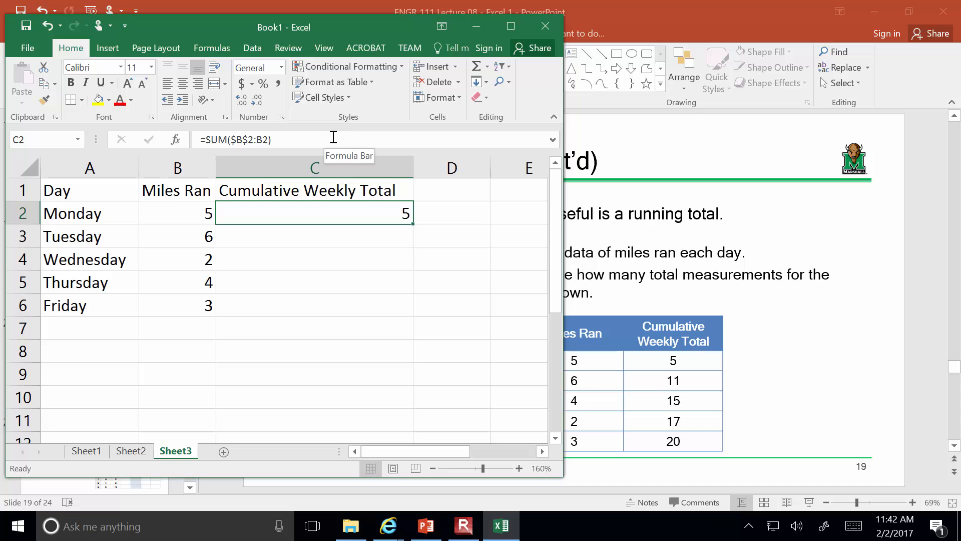
text(=sum()
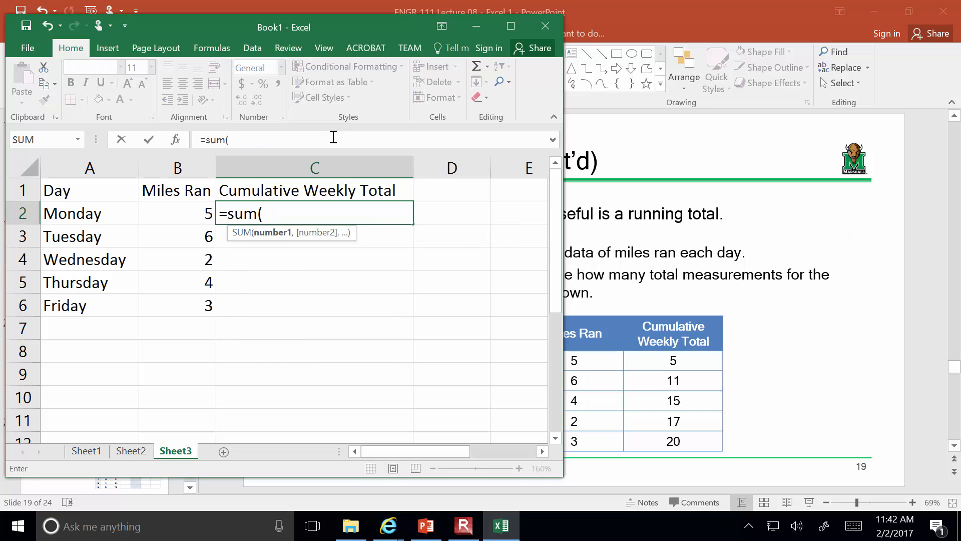
text(b2:b2))
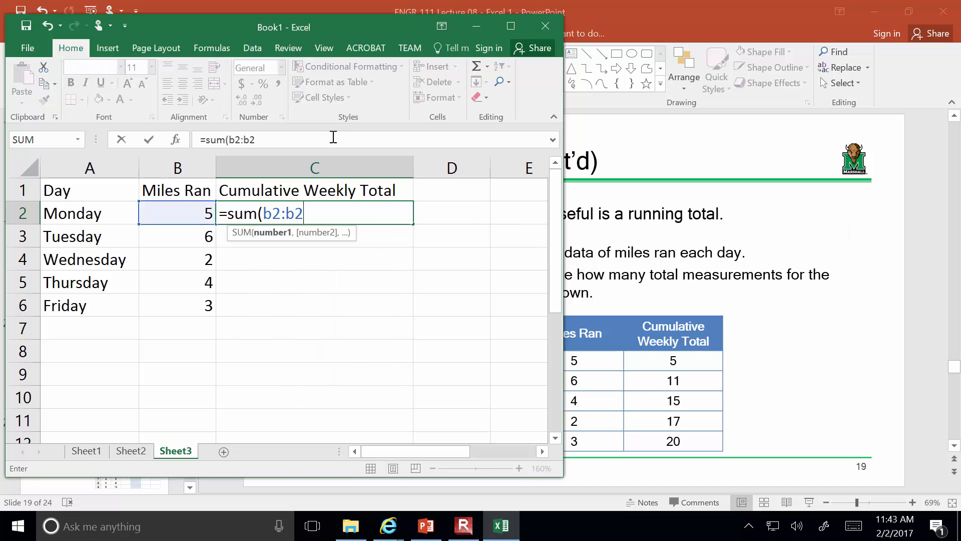
key(Return)
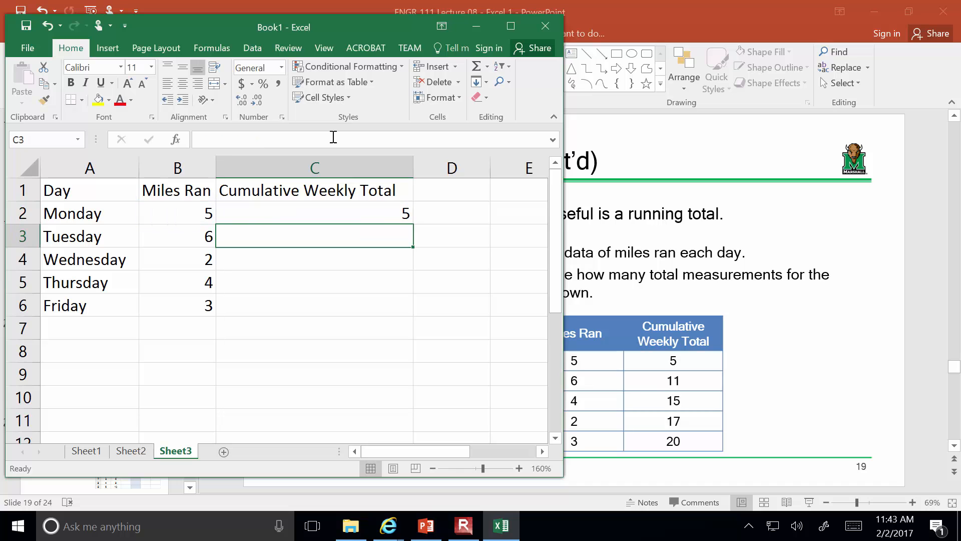
Step: Copy the relative sum formula from C2 down through C6 and inspect the formula in C6
click(378, 215)
drag(413, 225, 413, 308)
click(440, 303)
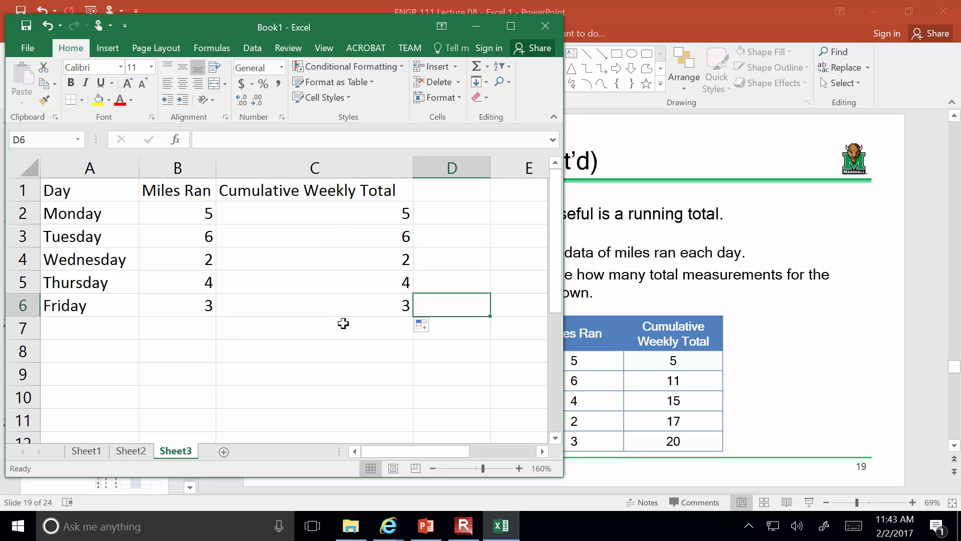
click(350, 303)
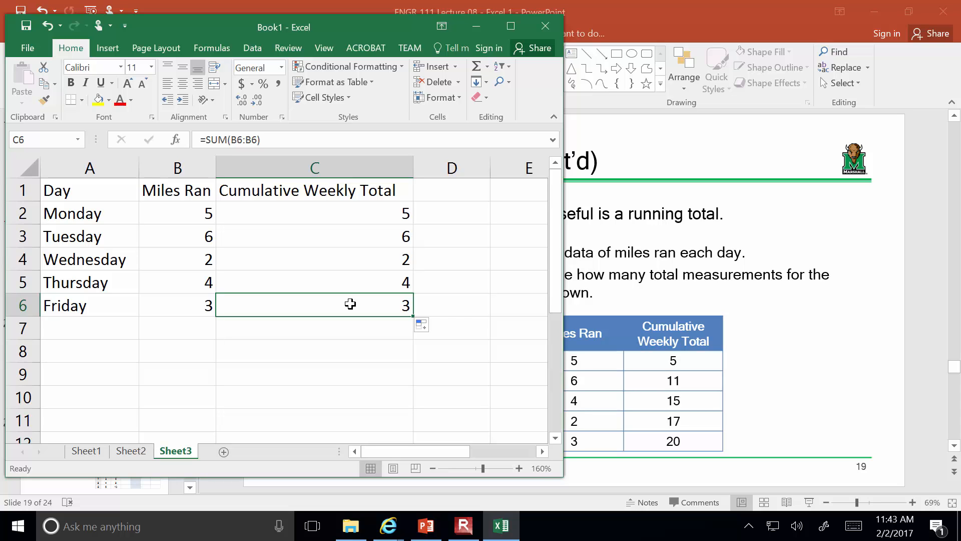
Step: Inspect the relative sum formula in C2 and clear the copied sums from C3:C6
click(354, 206)
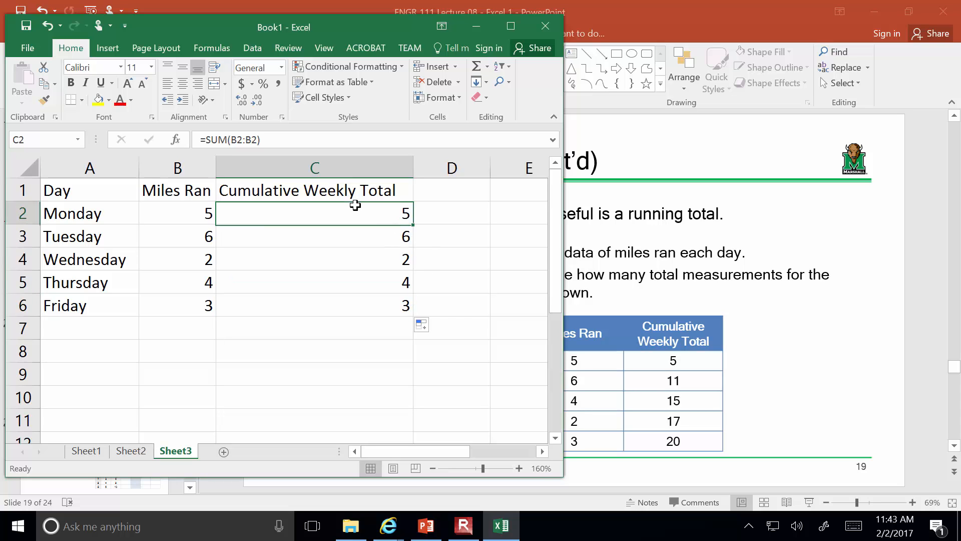
click(235, 136)
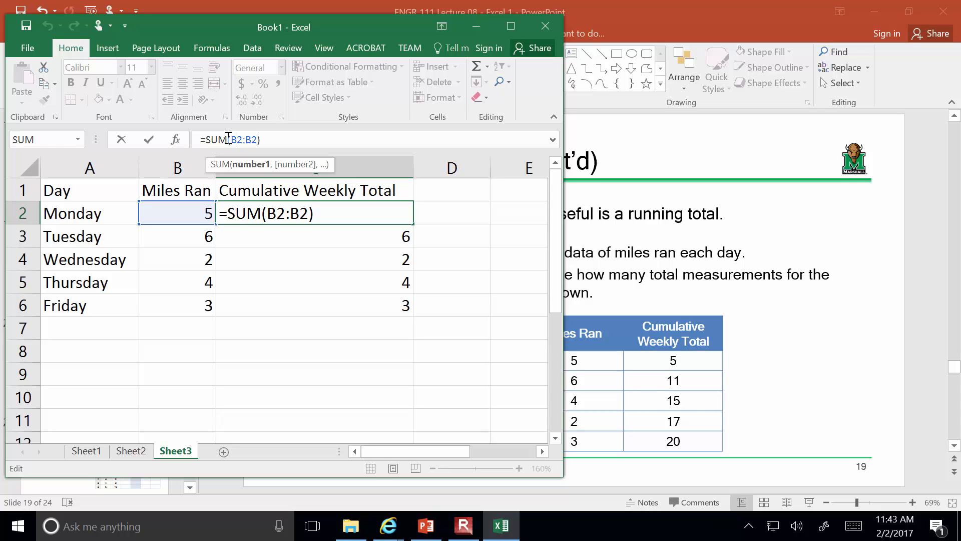
key(Escape)
drag(335, 238, 341, 309)
key(Delete)
Step: Make the start cell of the C2 formula absolute so it reads =SUM($B$2:B2)
click(334, 217)
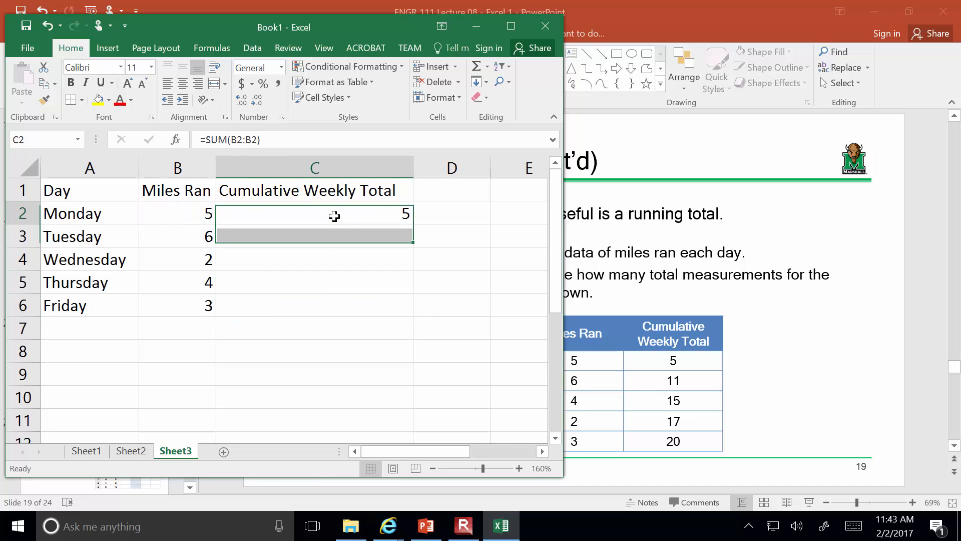
click(231, 140)
text($)
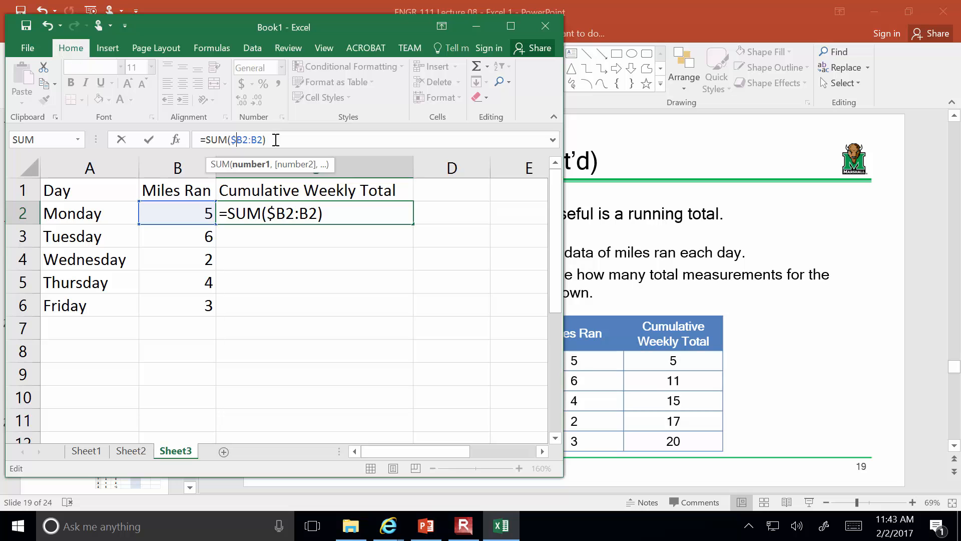
click(242, 140)
text($)
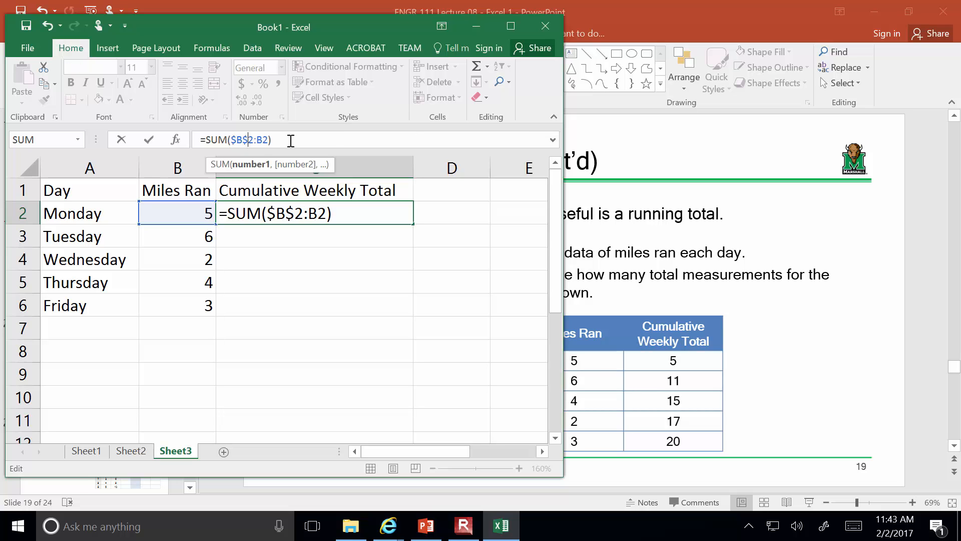
click(291, 140)
key(Return)
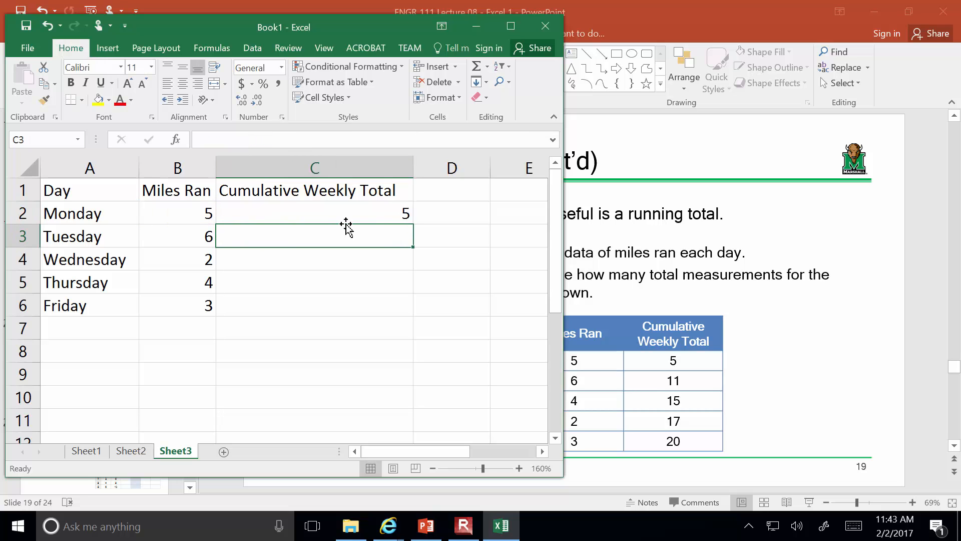
Step: Fill the C2 formula with the locked start cell down through C6
click(398, 214)
drag(412, 220, 406, 312)
click(369, 342)
Step: Examine the ranges referenced by the running-total formulas in C6, C5 and C4
click(362, 306)
click(303, 136)
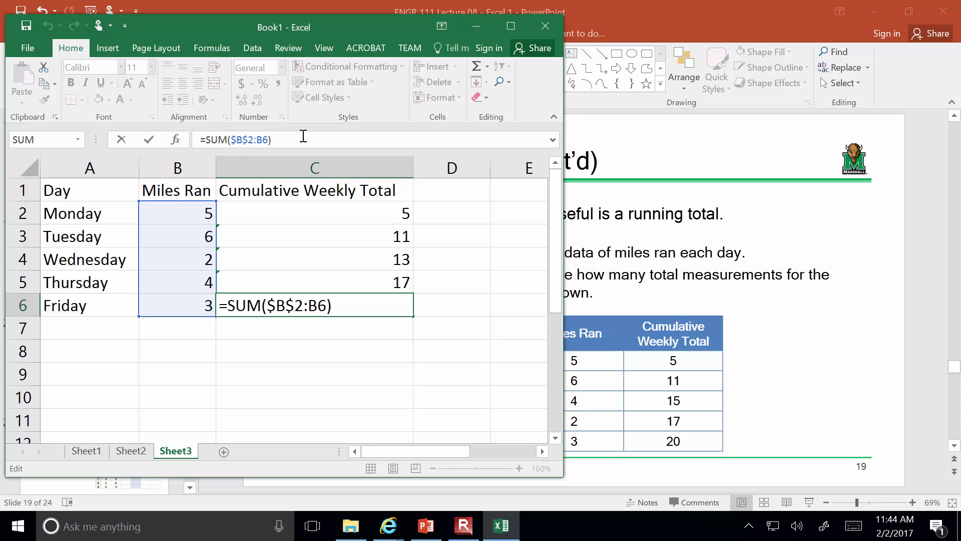
key(ctrl+Return)
click(309, 279)
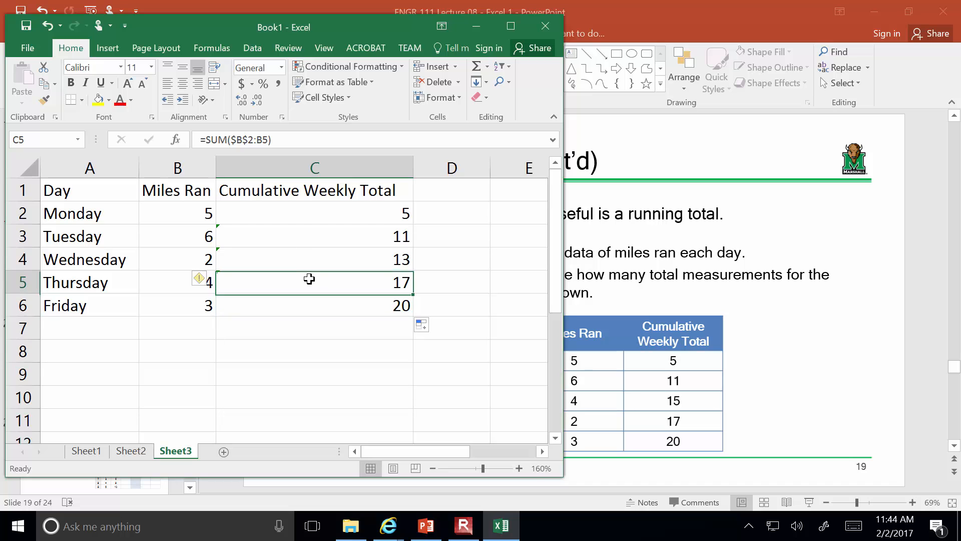
click(283, 139)
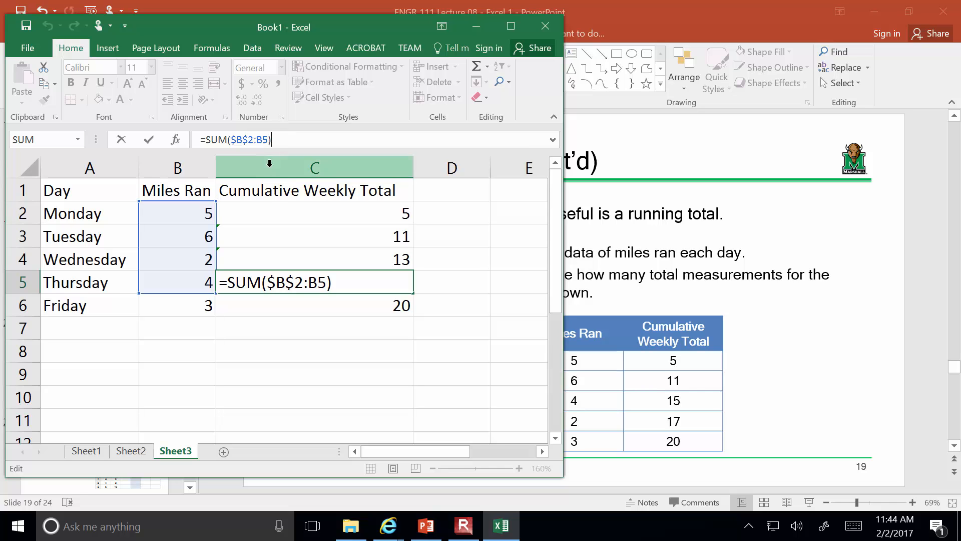
key(ctrl+Return)
click(301, 255)
click(300, 141)
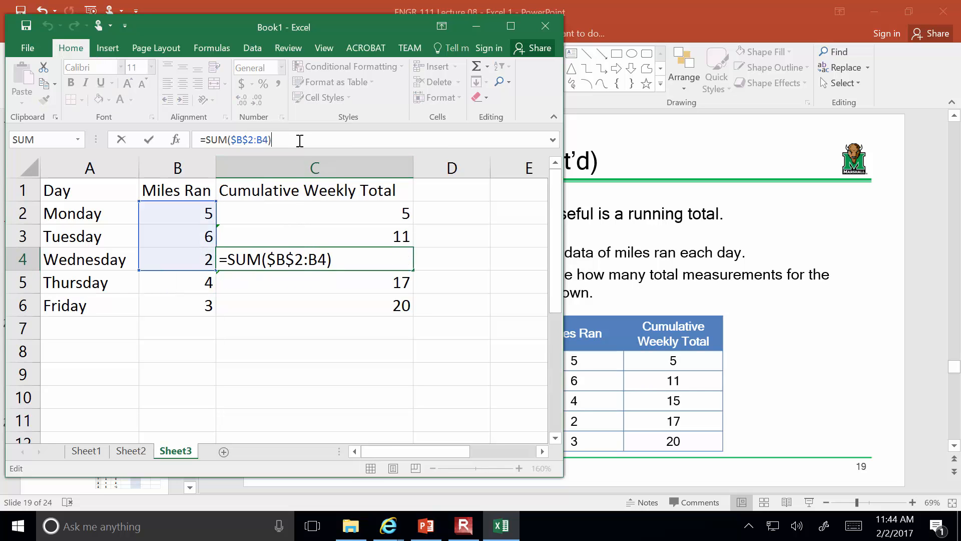
key(ctrl+Return)
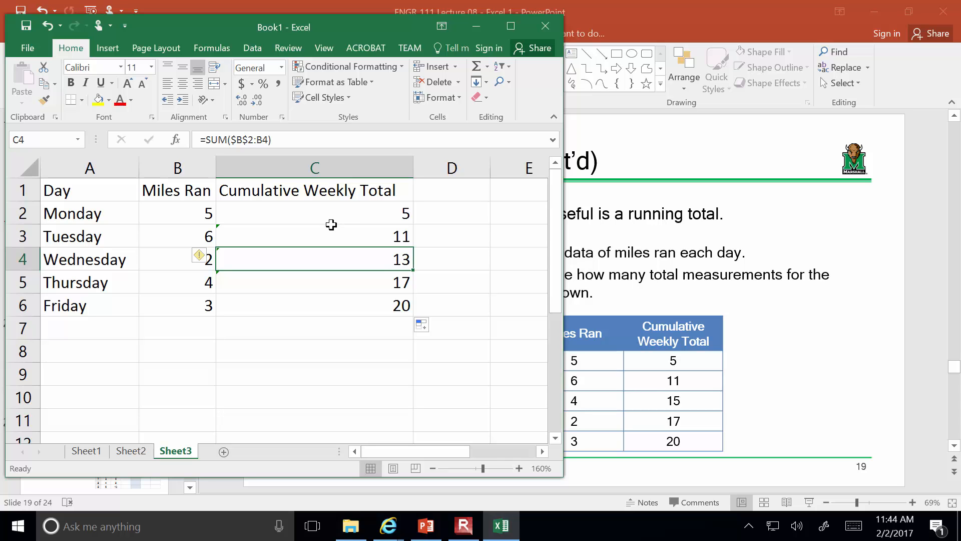
drag(332, 214, 338, 299)
click(266, 358)
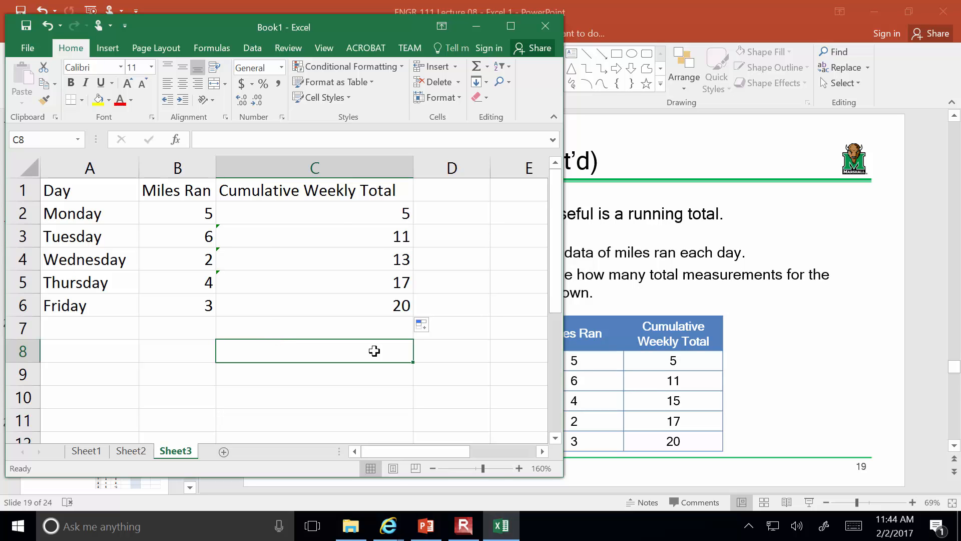
Step: Switch to PowerPoint and present slide 20 on absolute addressing, then exit the slide show
click(713, 476)
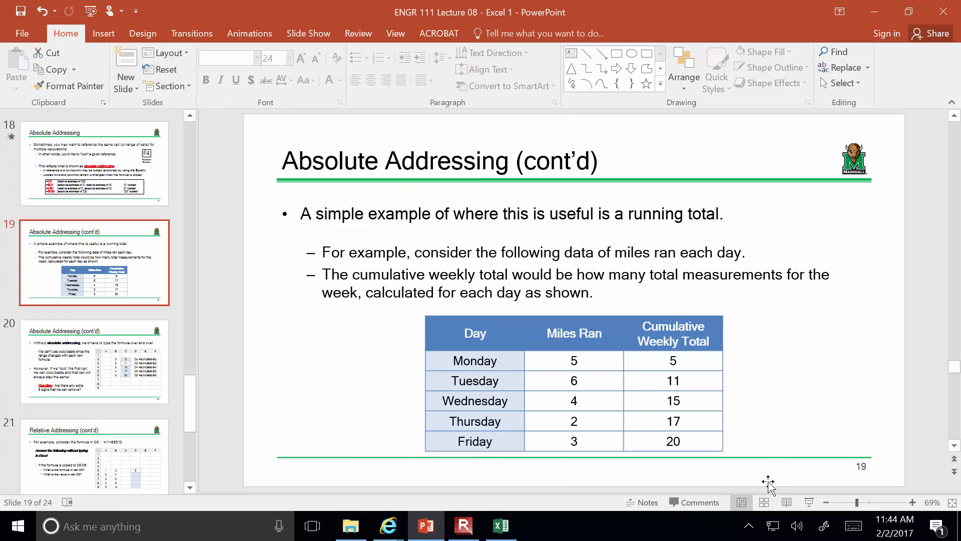
click(810, 502)
key(Right)
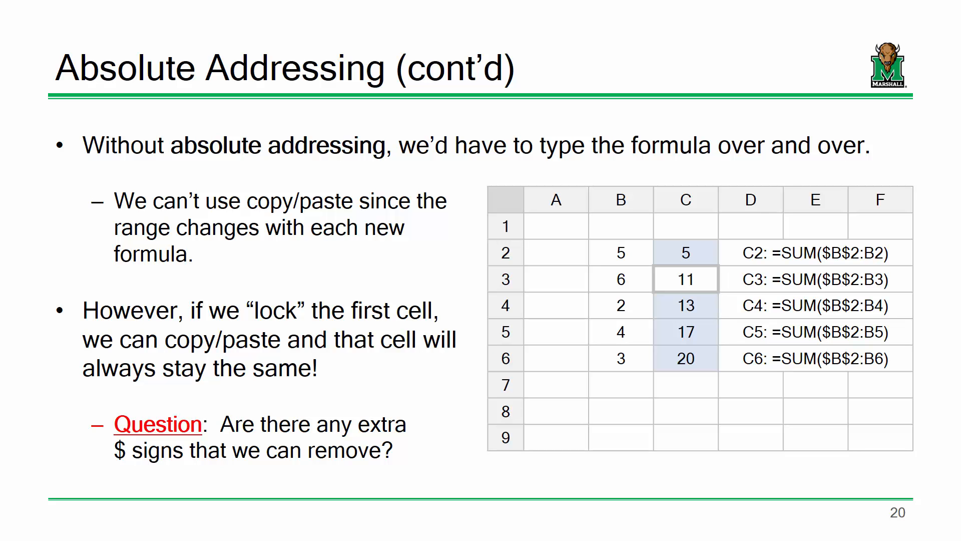
key(Escape)
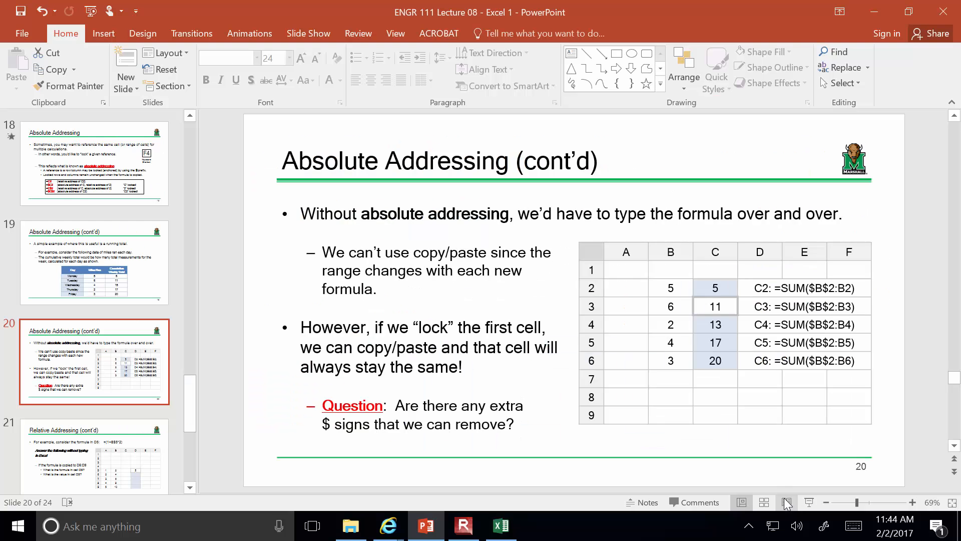
Step: Switch back to Excel and clear the cumulative totals from C2:C6
click(499, 524)
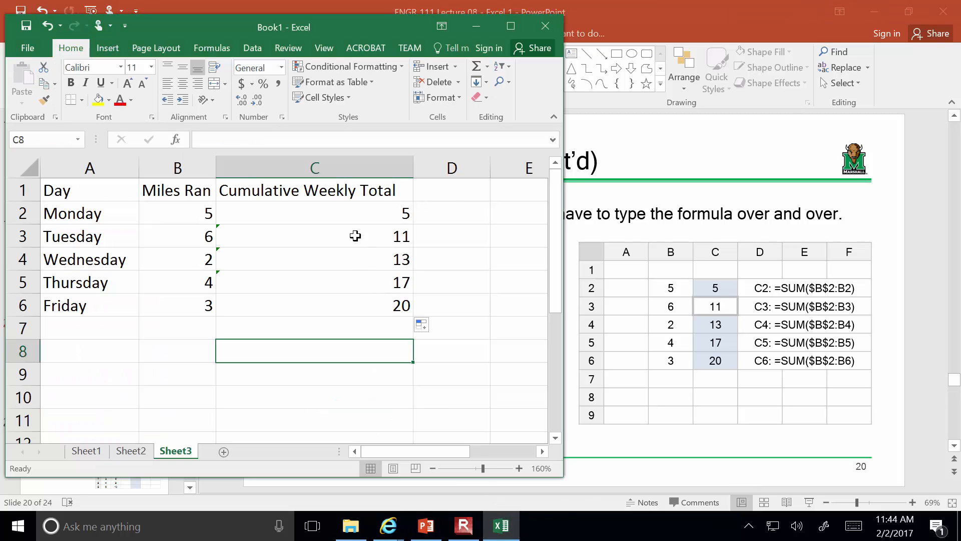
drag(369, 215, 375, 296)
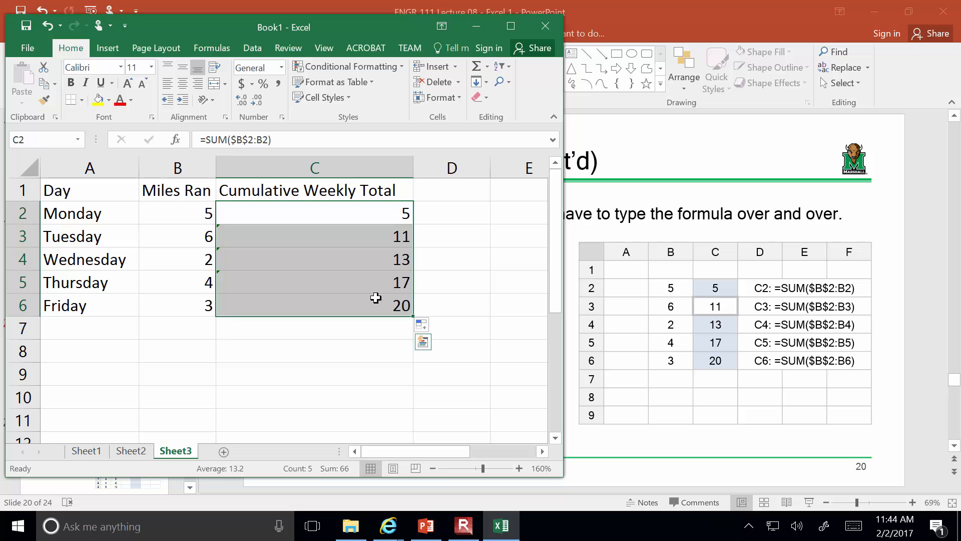
key(Delete)
click(483, 300)
Step: Enter the running-total formula =SUM($B$2:B2) in C2 for Monday
click(353, 208)
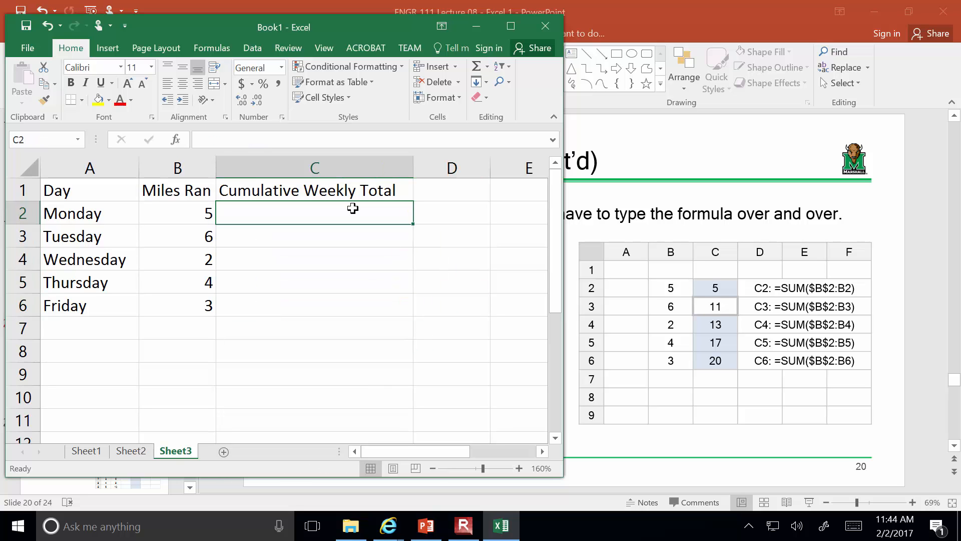
text(=)
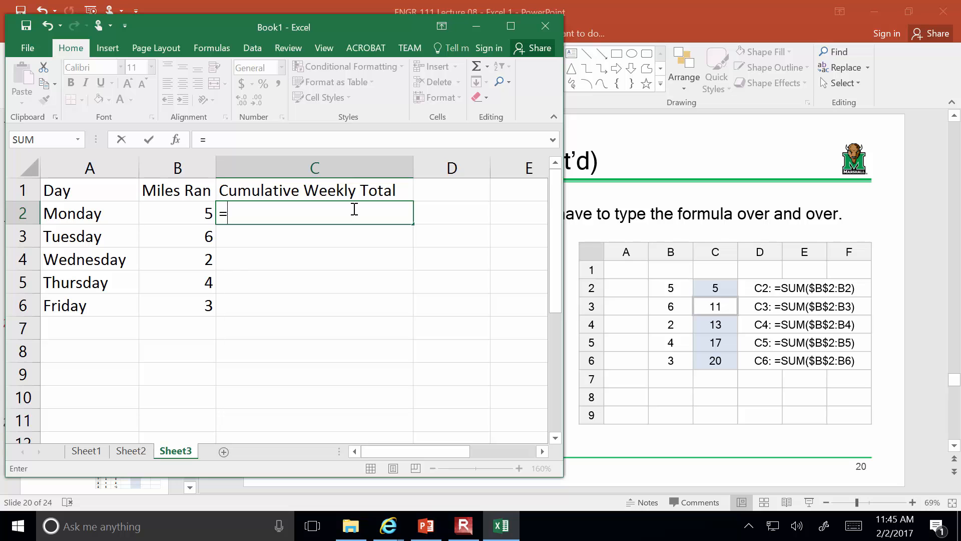
text(sum)
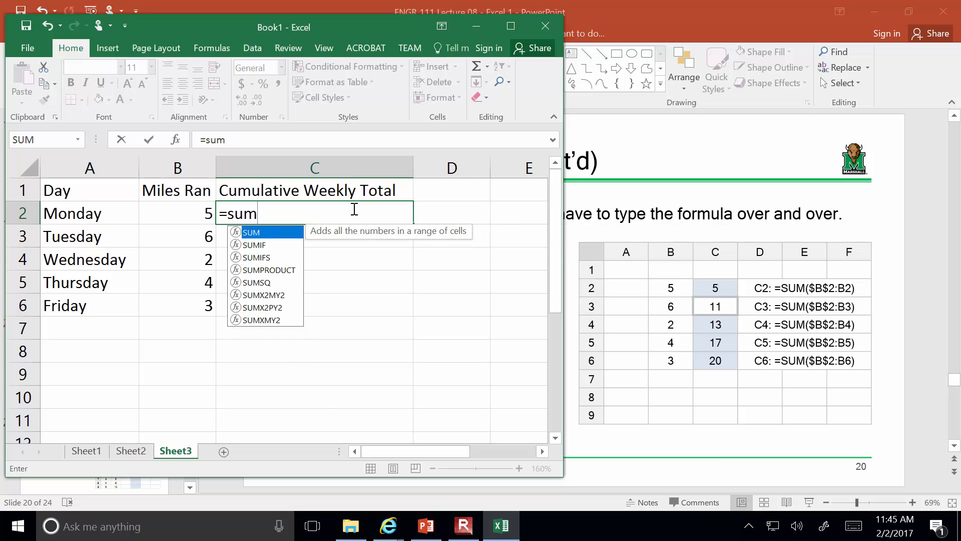
text(()
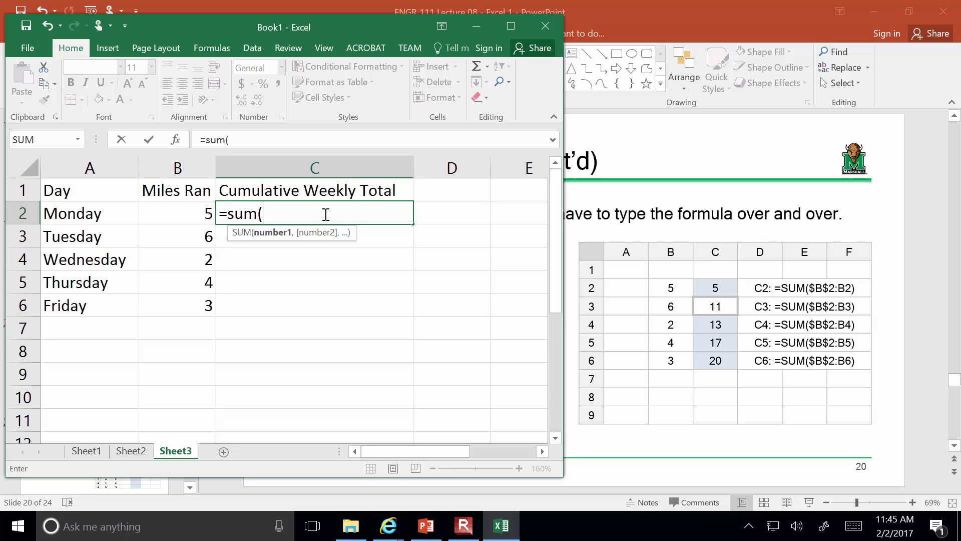
click(180, 213)
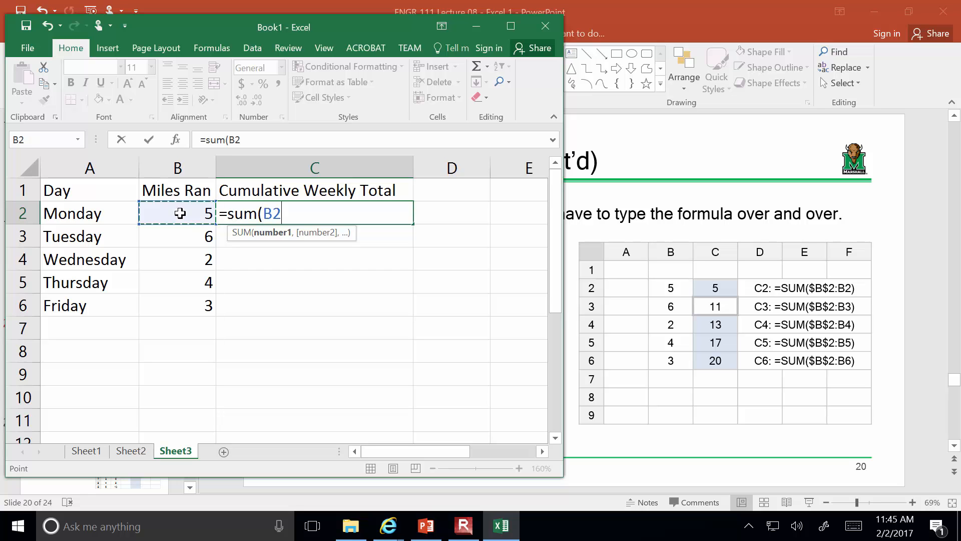
click(232, 141)
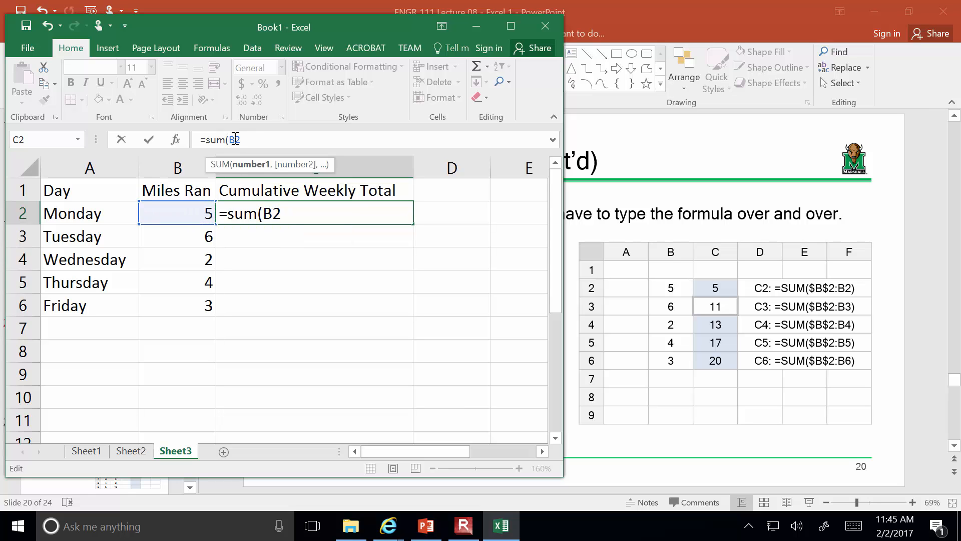
text($)
click(242, 140)
text($2:)
click(195, 214)
text())
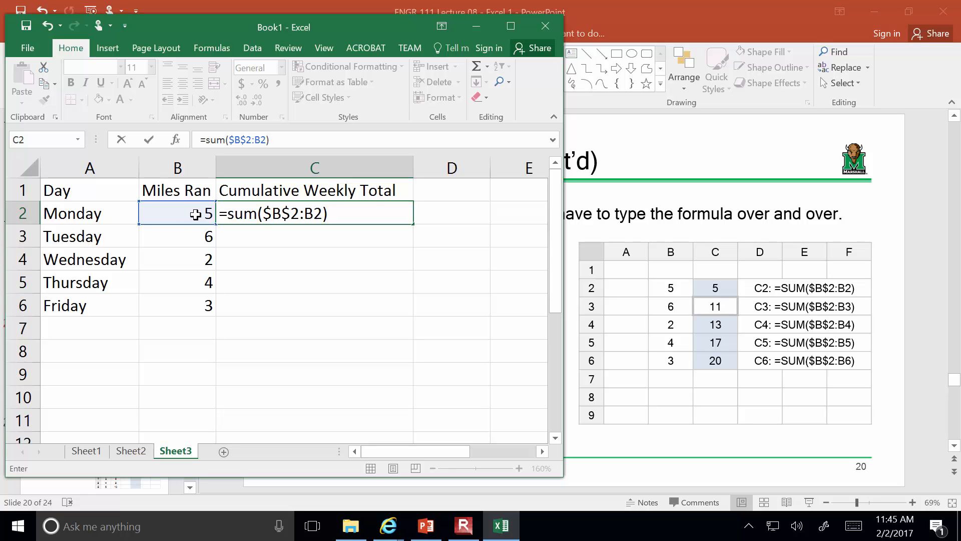
key(Return)
Step: Copy the C2 running-total formula down to C3 and inspect the range it references
click(386, 215)
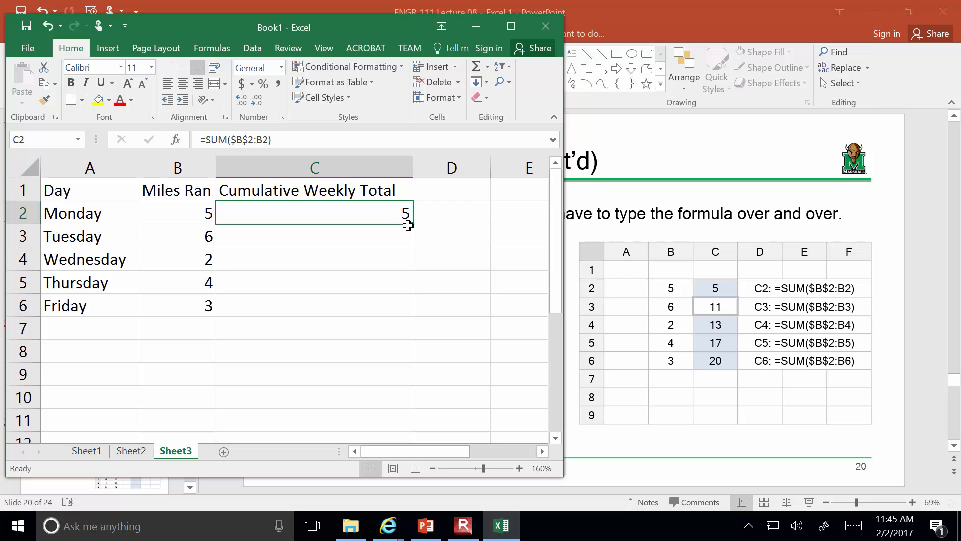
drag(413, 223, 407, 242)
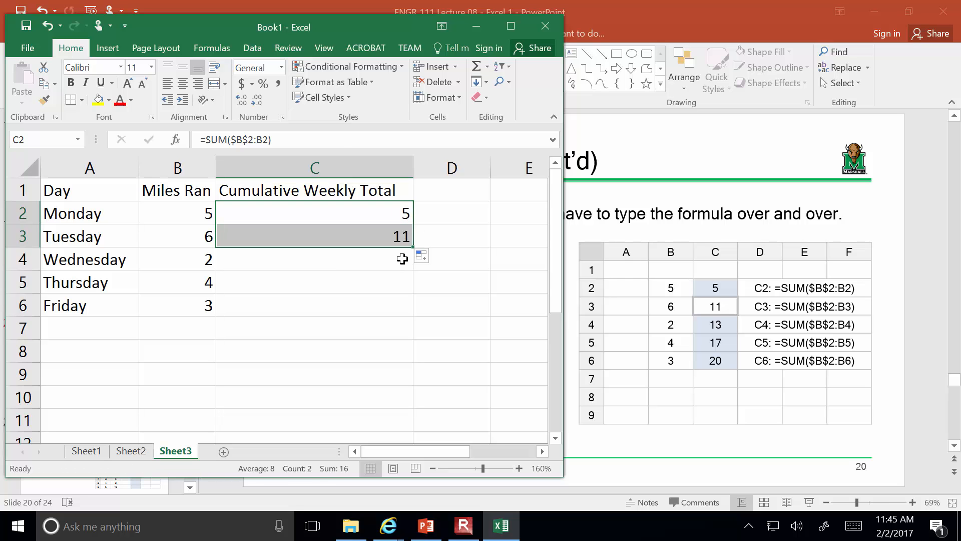
click(386, 233)
click(341, 145)
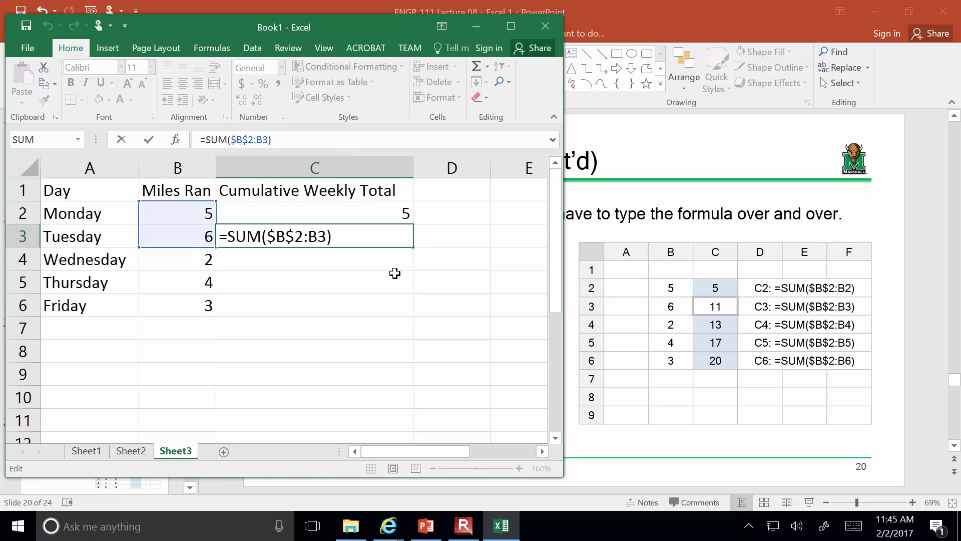
key(Escape)
Step: Extend the running-total formula from C3 down through C6
click(392, 254)
click(392, 232)
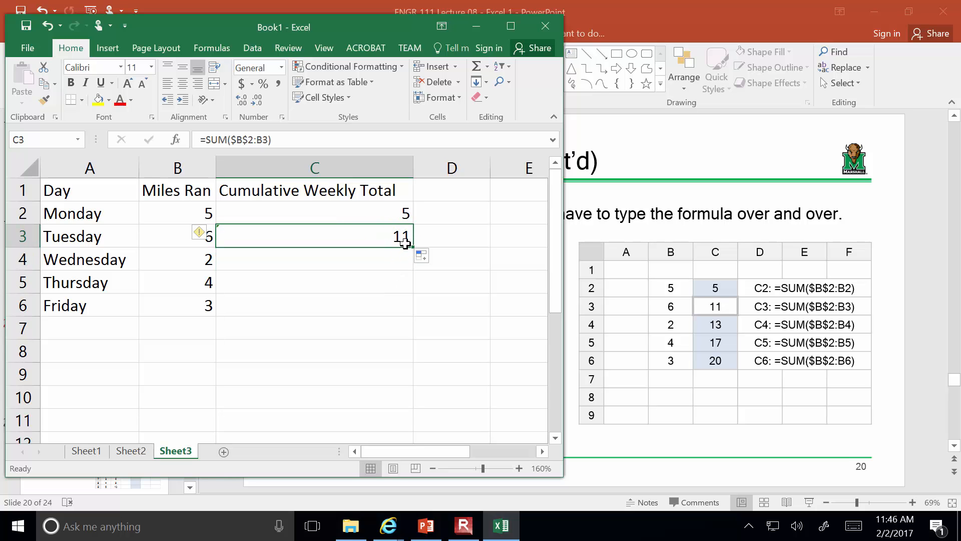
drag(413, 248, 396, 309)
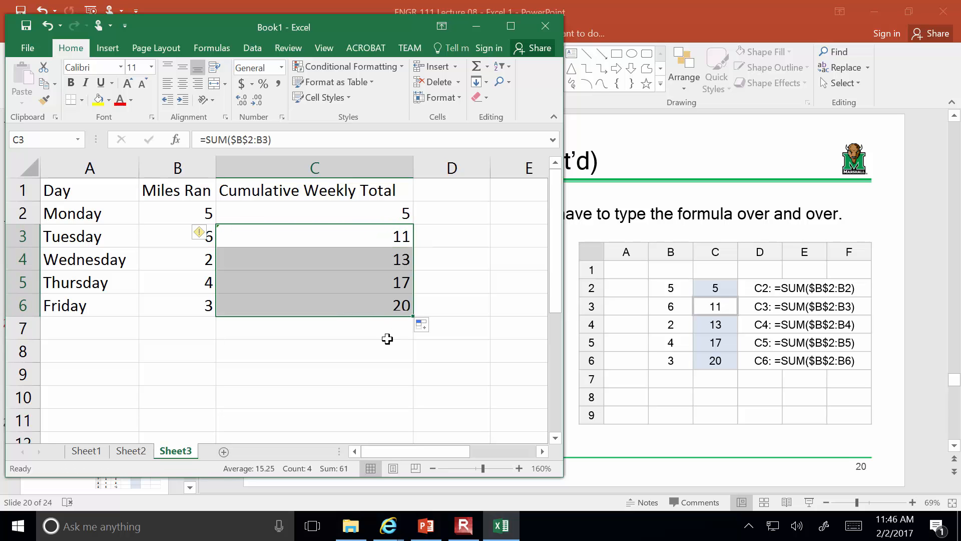
click(387, 335)
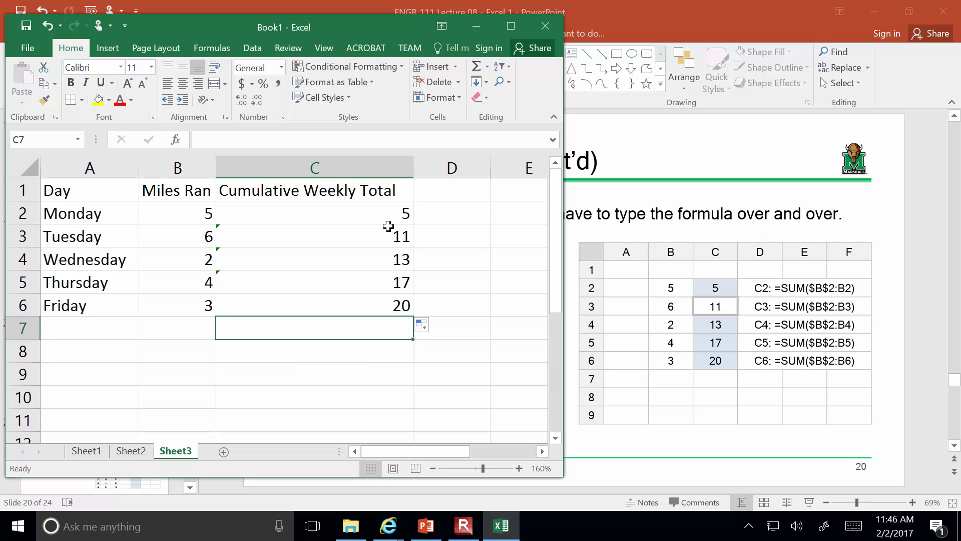
Step: Cycle the start reference in C2's formula through its relative, mixed and absolute forms, finishing on $B$2
key(Up)
key(Up)
key(Up)
key(Up)
key(Up)
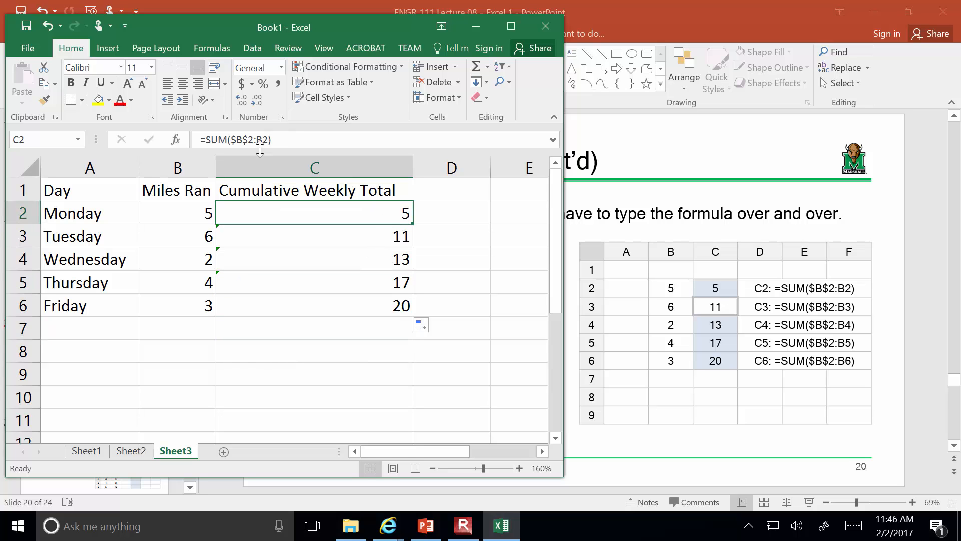
click(243, 139)
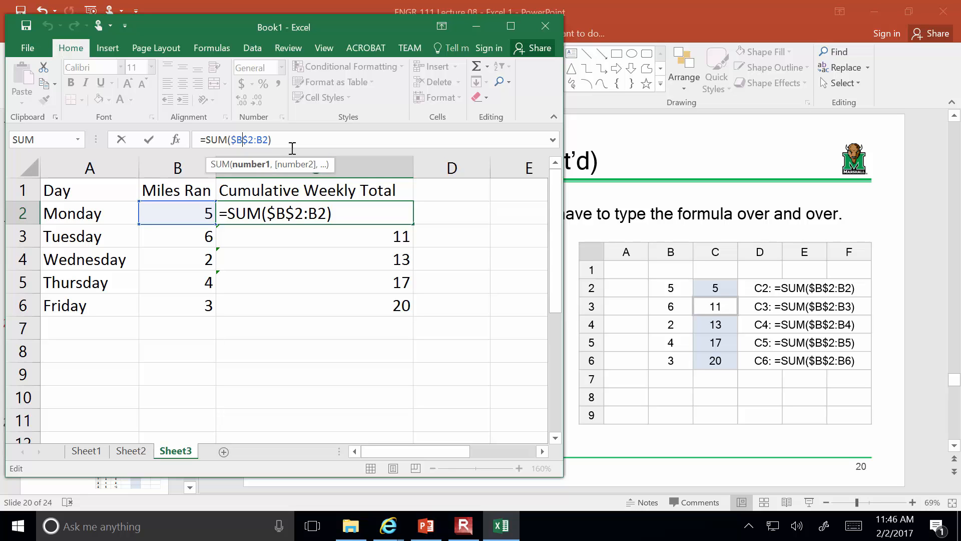
key(F4)
key(F4)
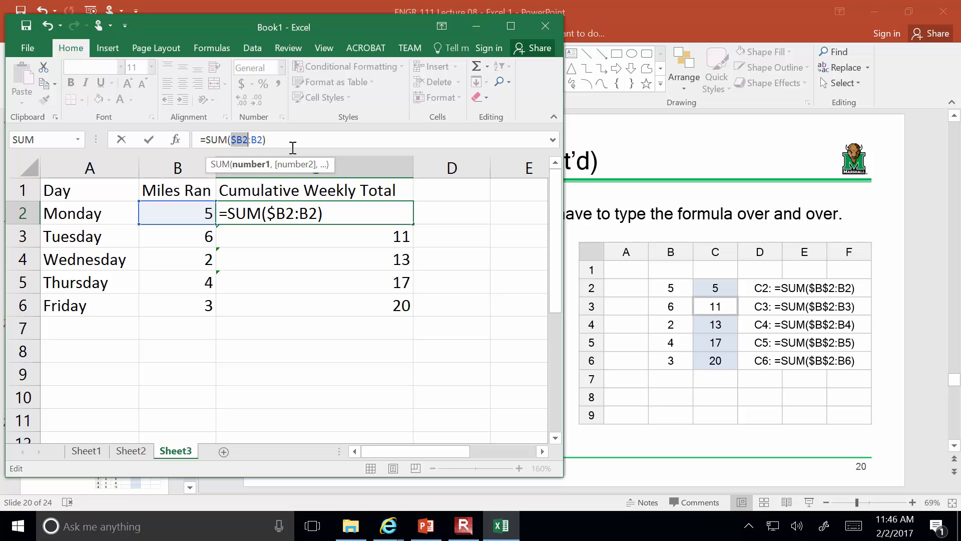
key(F4)
key(F4)
key(F4)
key(F4)
key(F4)
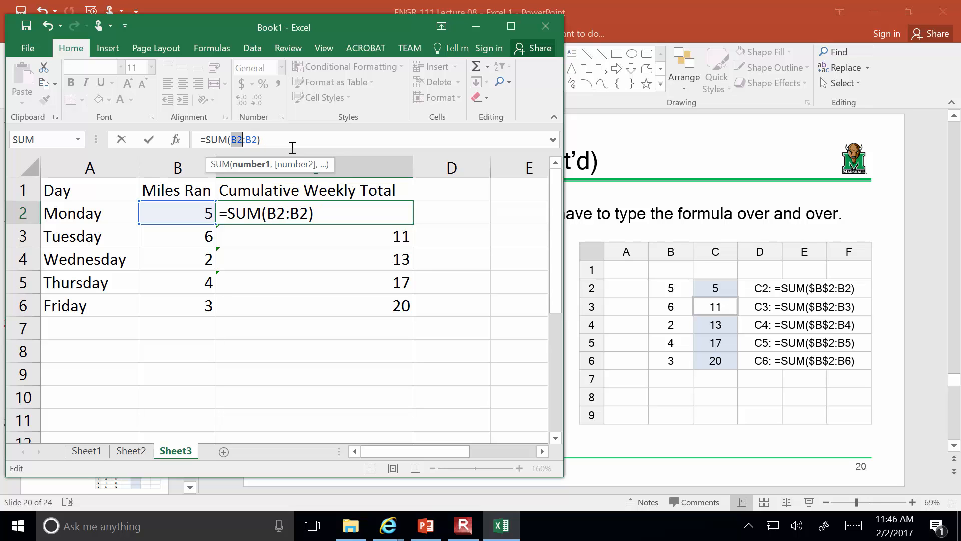
key(F4)
key(ctrl+Return)
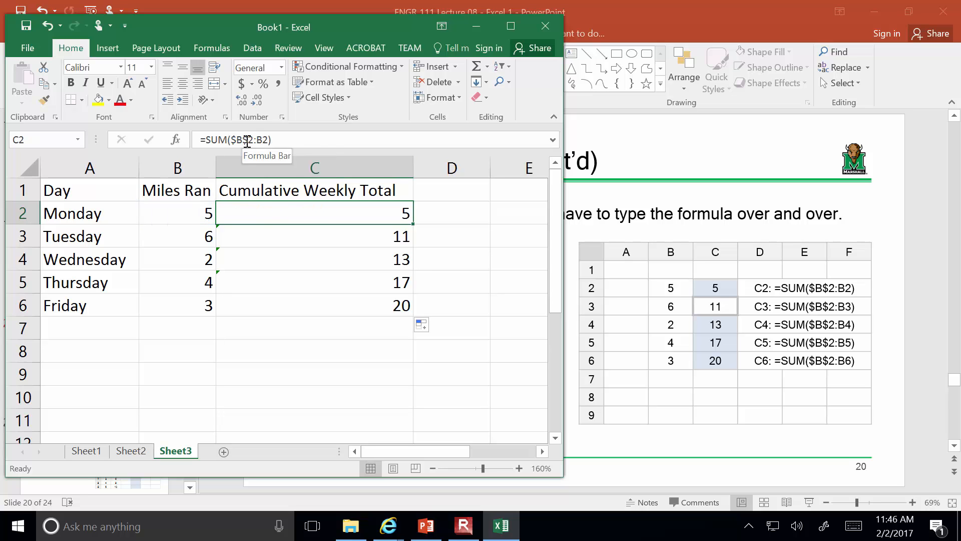
Step: Cycle C2's start reference repeatedly through B2, $B$2, B$2 and $B2 again, and commit the formula as =SUM($B$2:B2)
click(269, 141)
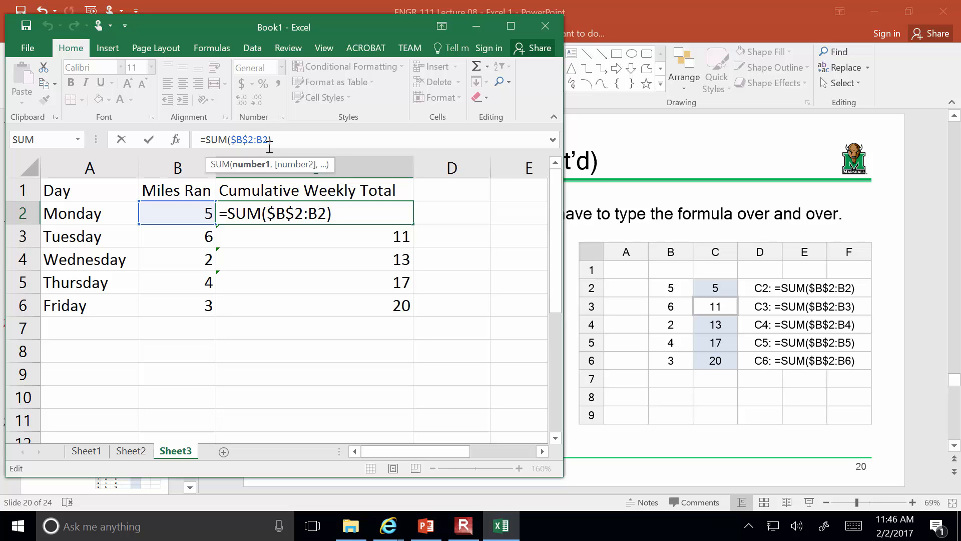
key(F4)
key(F4)
key(F4)
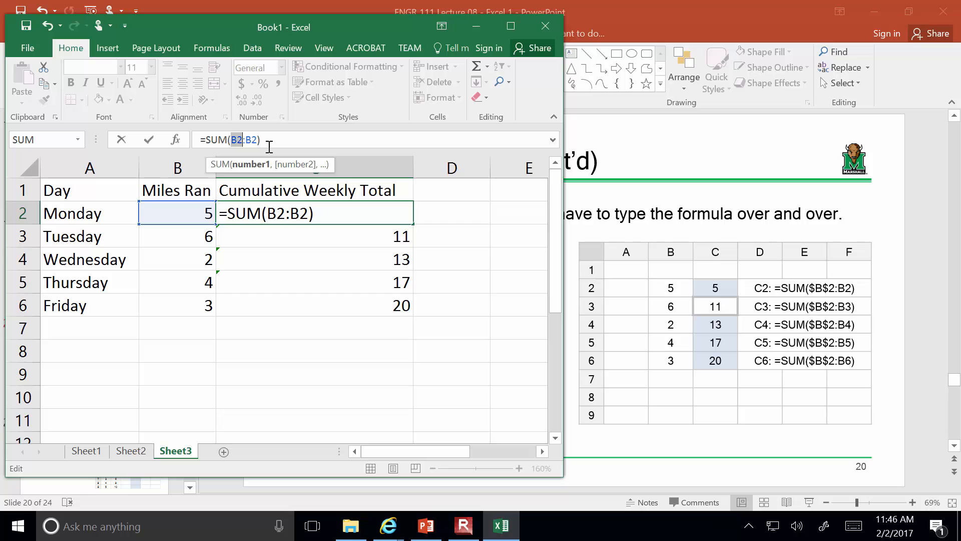
key(F4)
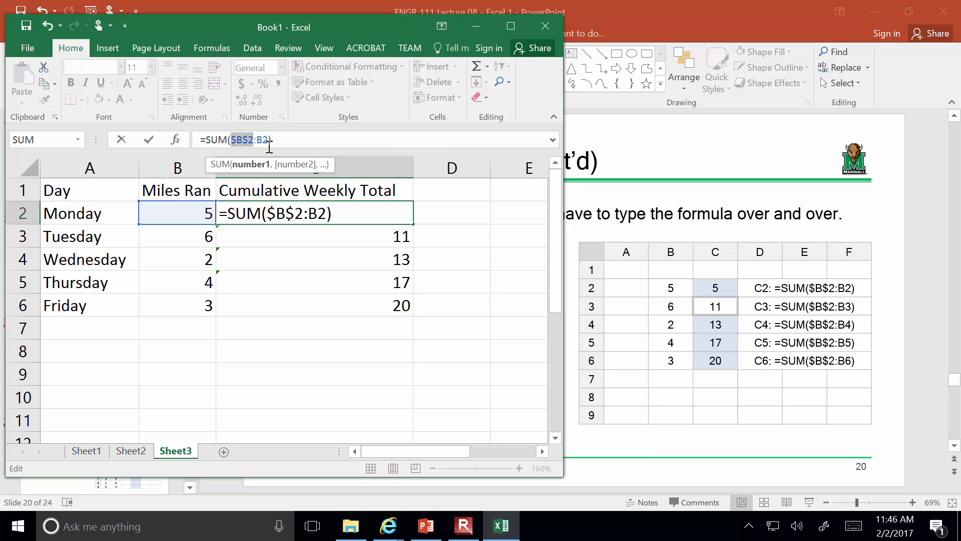
key(F4)
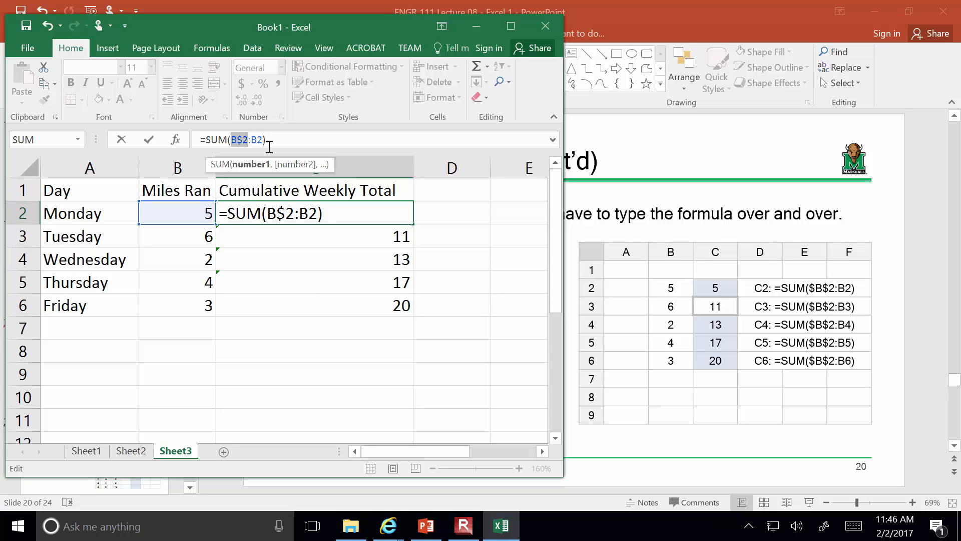
key(F4)
key(F4)
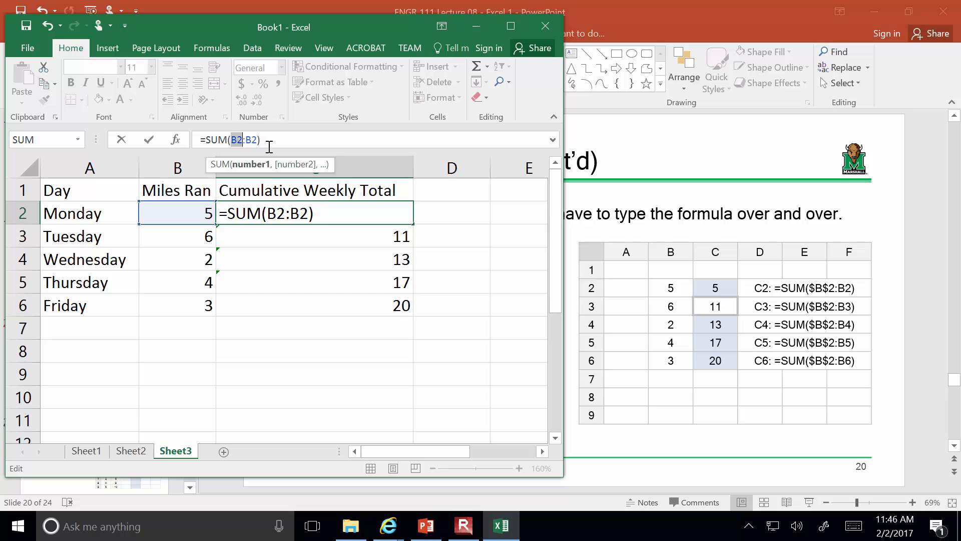
key(F4)
key(F4)
key(F4)
key(F4)
key(F4)
key(F4)
key(F4)
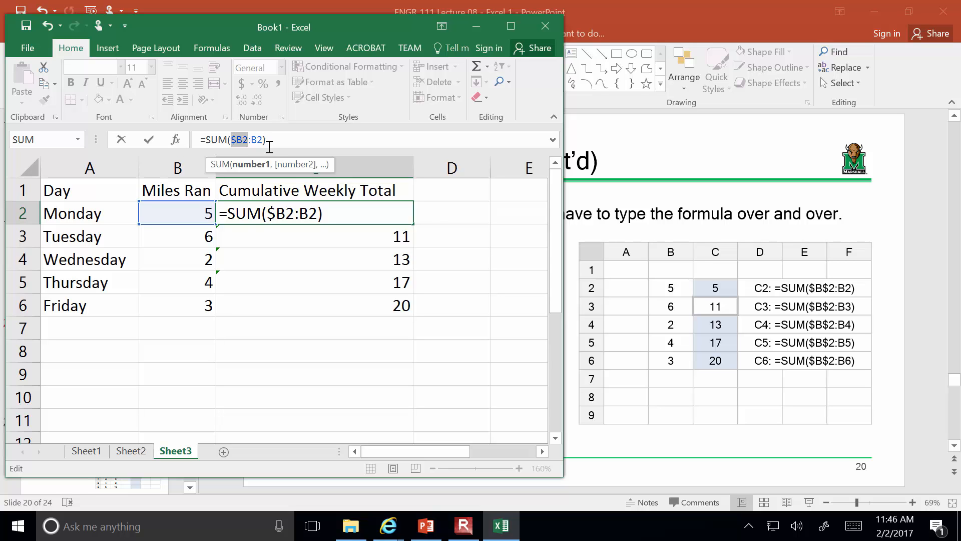
key(F4)
key(F4)
key(F4)
key(F4)
key(F4)
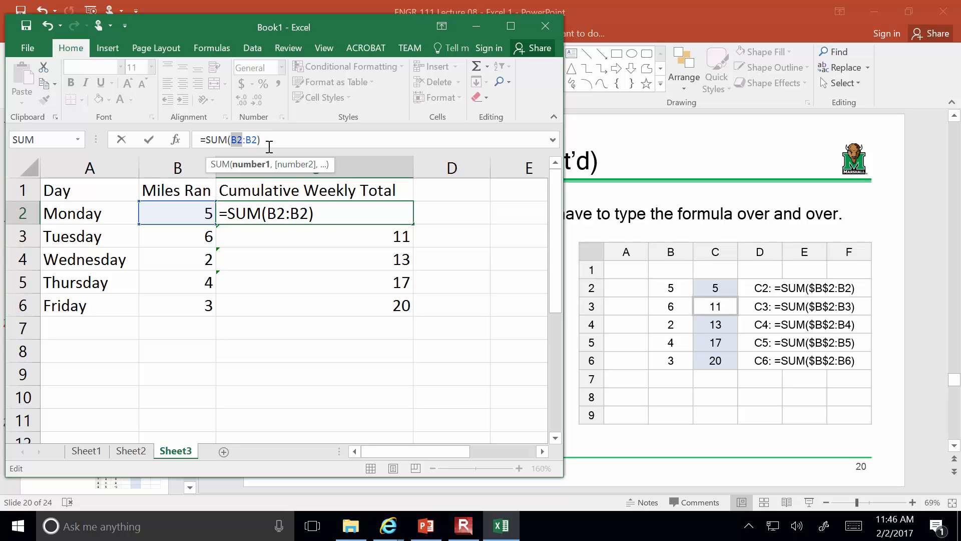
key(F4)
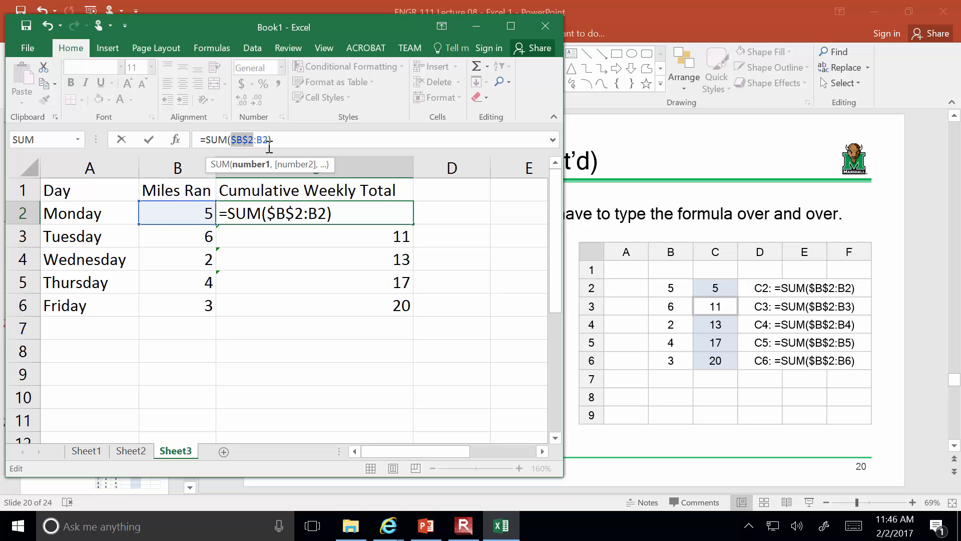
key(Return)
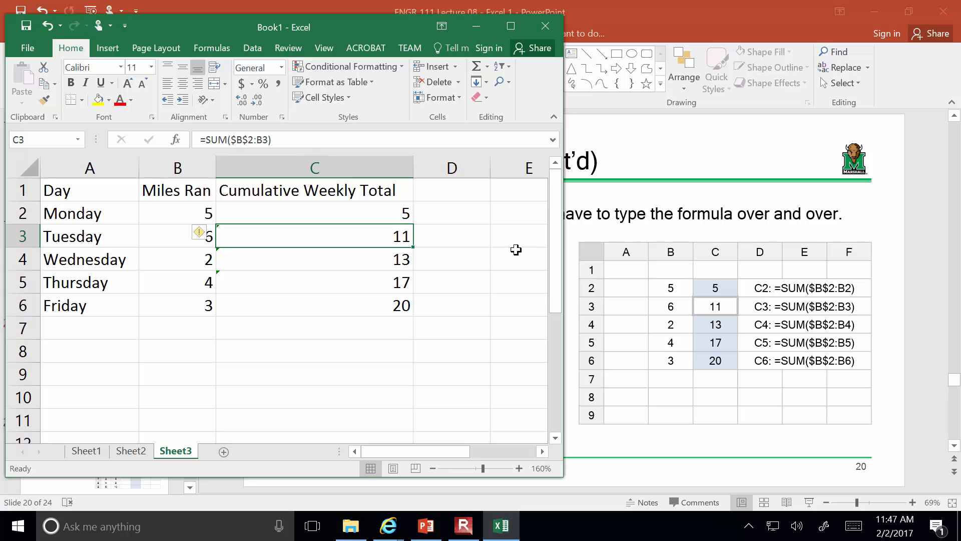
Step: Switch to PowerPoint, present from the Absolute Addressing slide and advance to the Relative Addressing example on slide 21
click(809, 505)
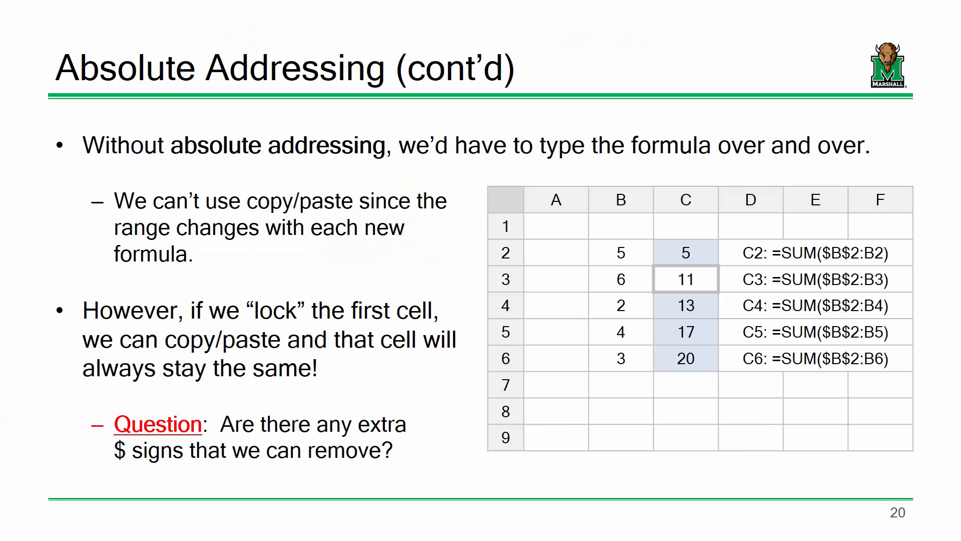
key(Right)
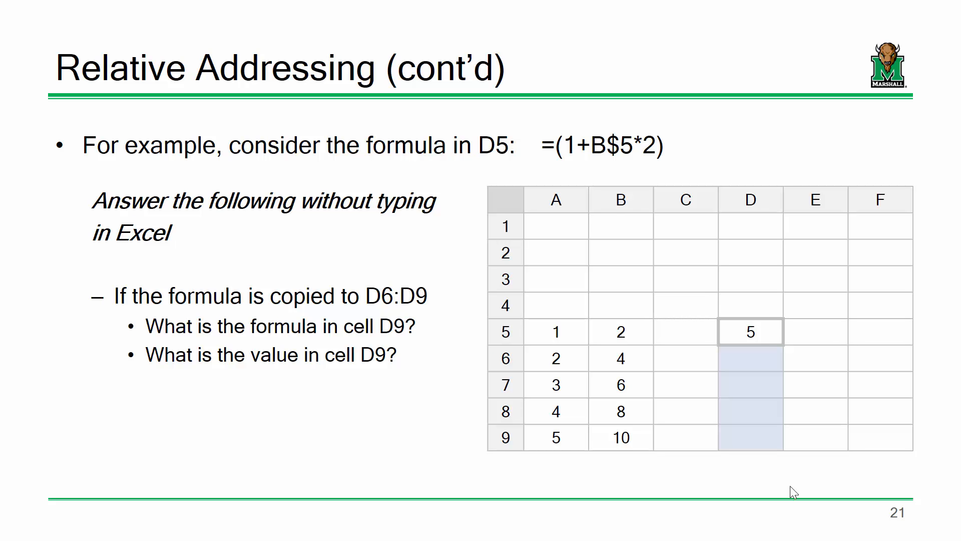
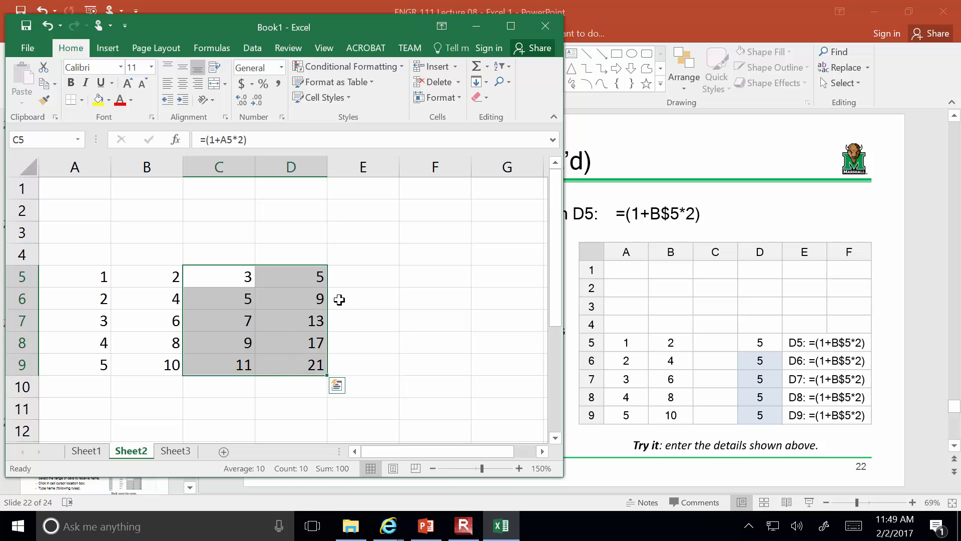
Step: Clear the formulas in C5:D9 on Sheet2 and enter =(1+B$5*2) in D5, locking only the row of B5
key(Delete)
click(396, 278)
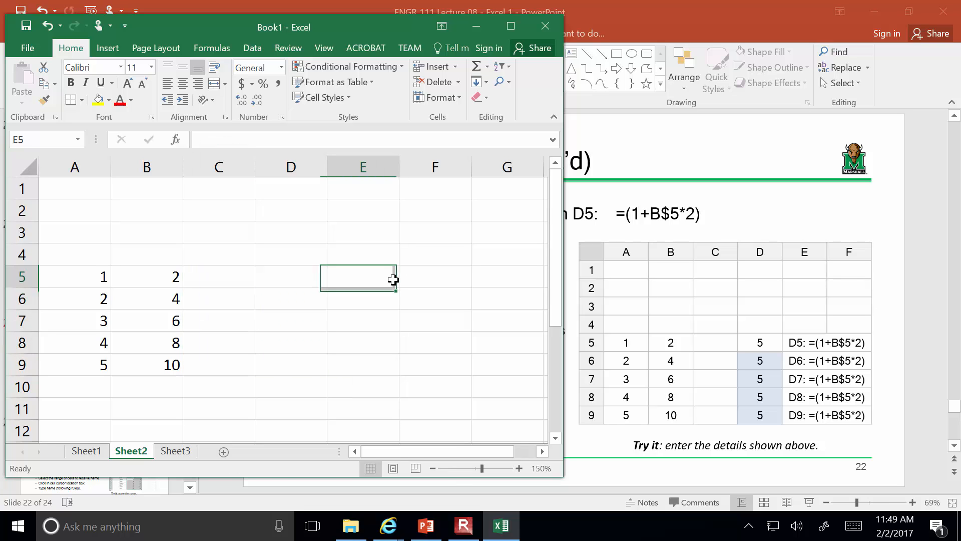
click(306, 276)
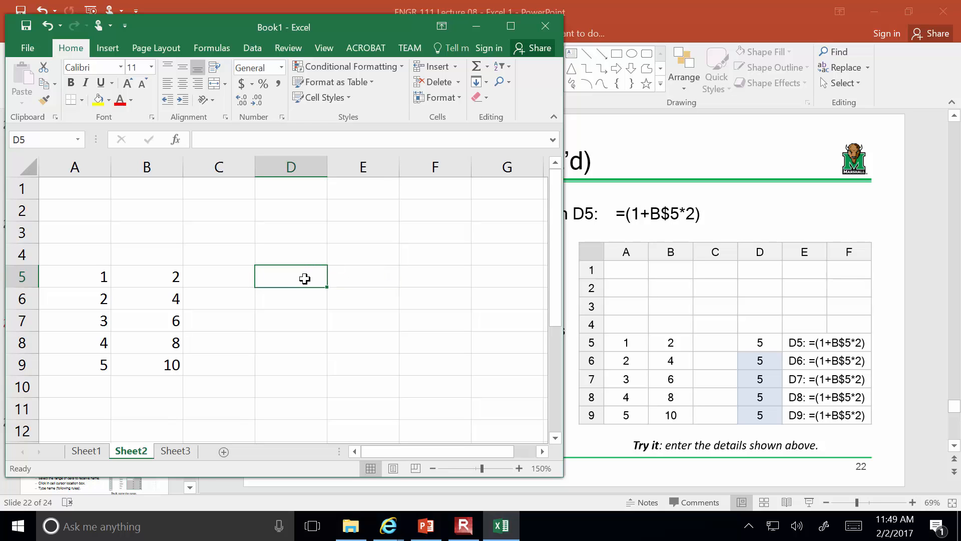
text(=)
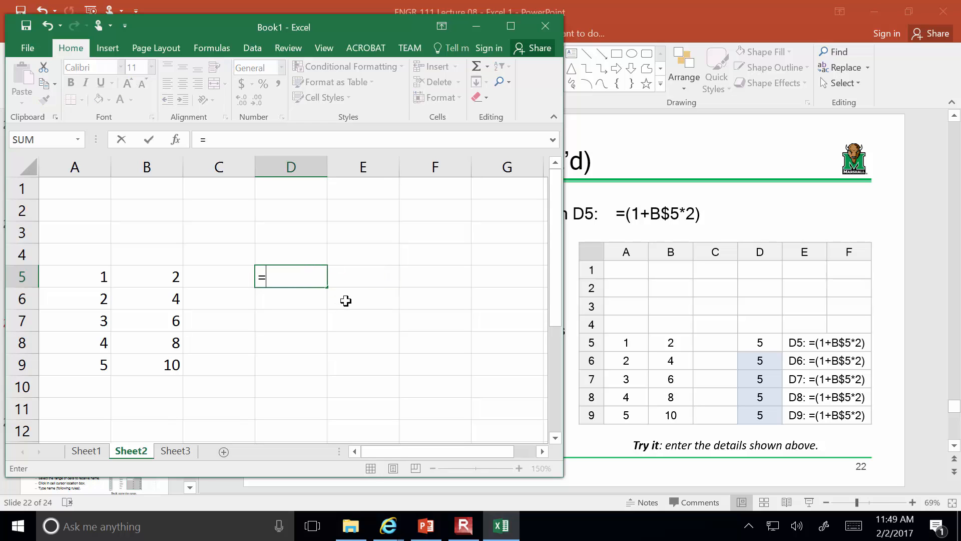
text((1+)
click(159, 278)
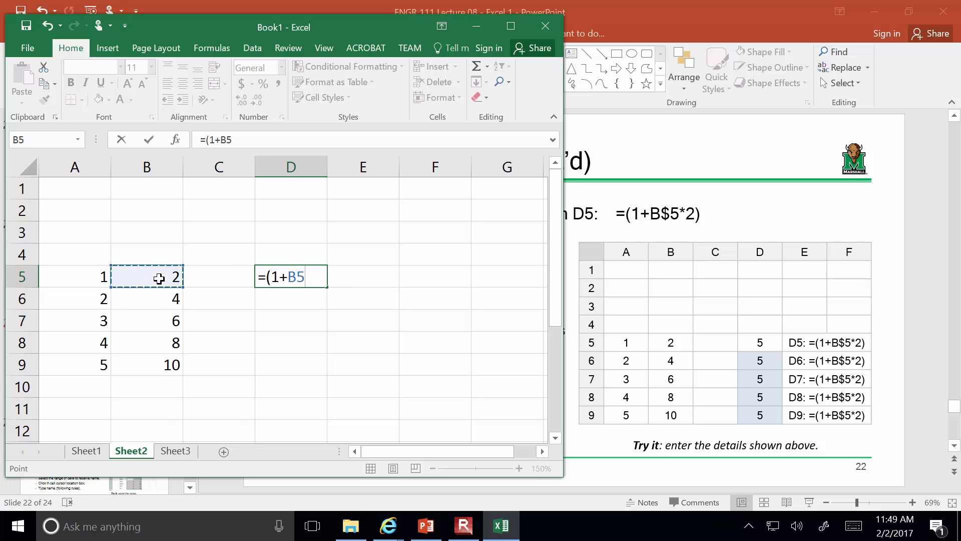
key(F4)
key(F4)
text(*2)
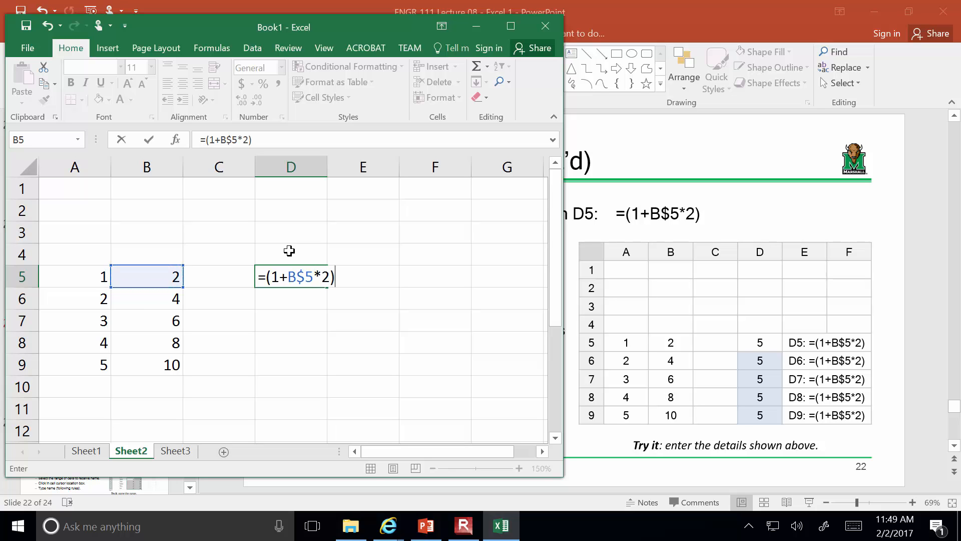
key(Return)
Step: Copy the D5 formula down through D9 and inspect the reference it uses in D9
click(314, 276)
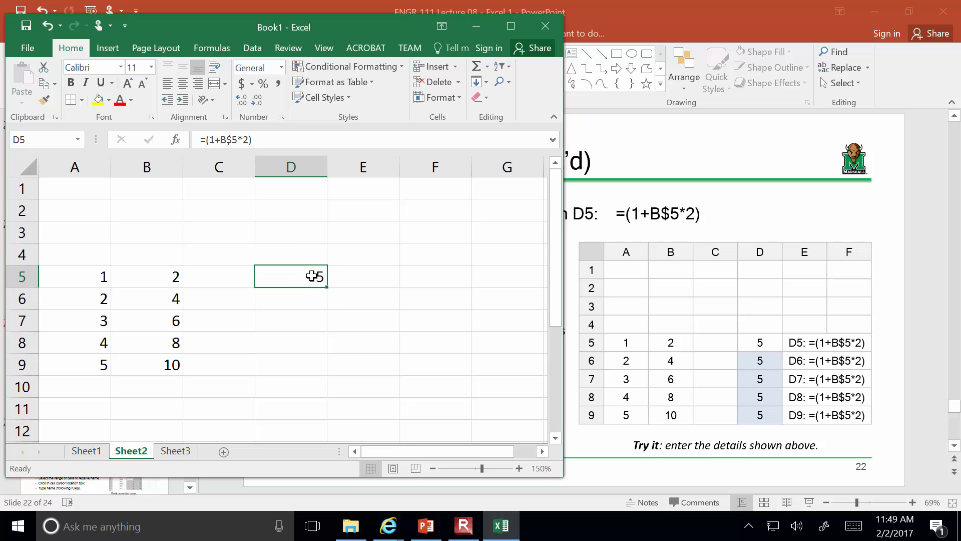
drag(328, 286, 324, 370)
click(351, 348)
click(313, 357)
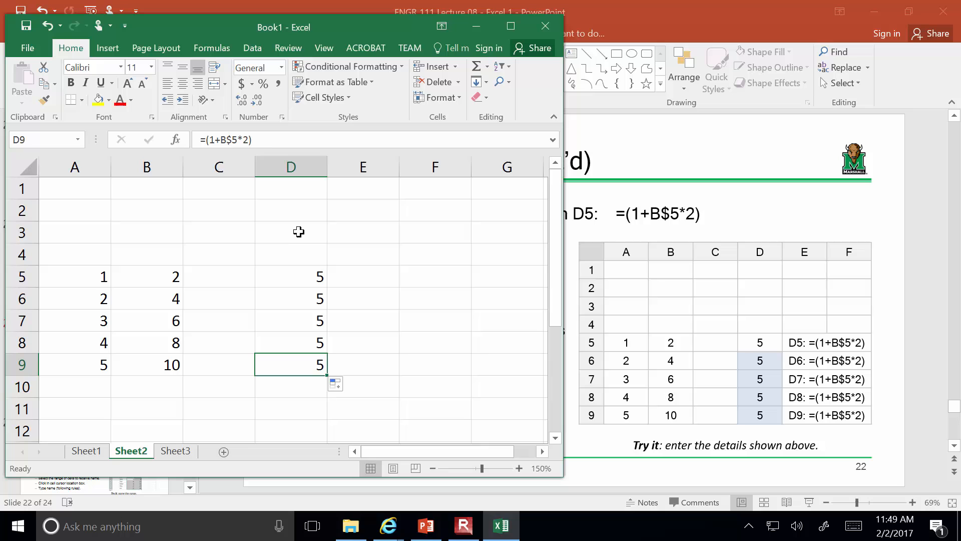
click(282, 136)
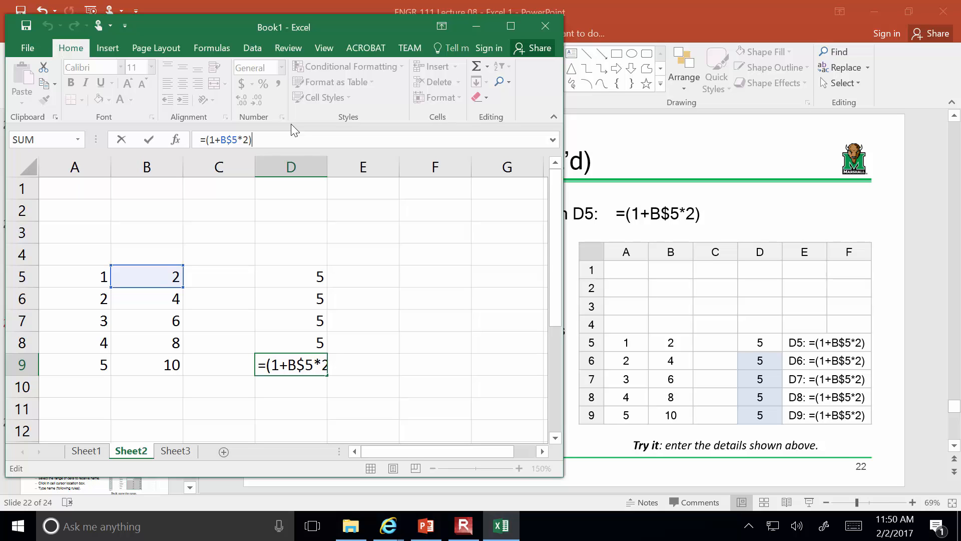
click(451, 314)
Step: Switch to PowerPoint, present from Relative Addressing slide 22 and advance to the Naming Ranges slide
click(639, 463)
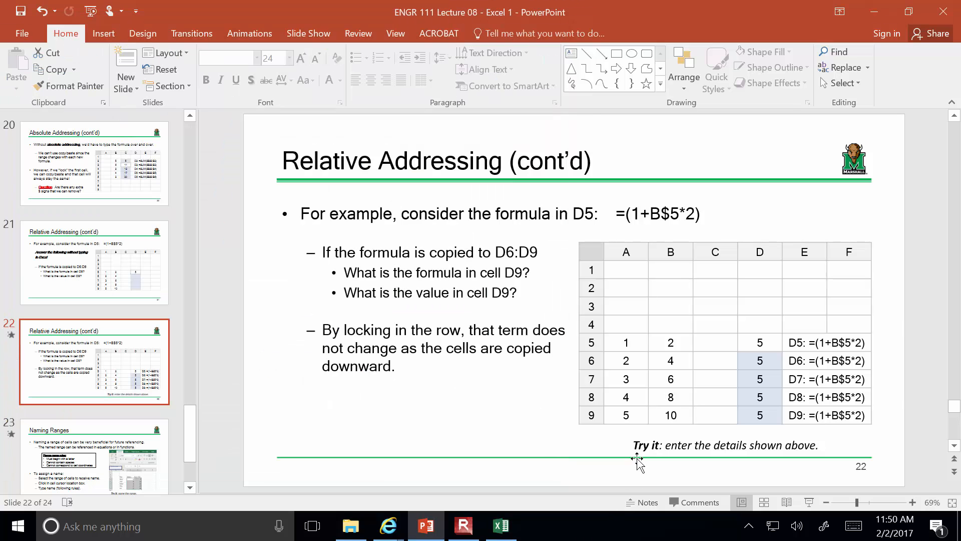
click(808, 502)
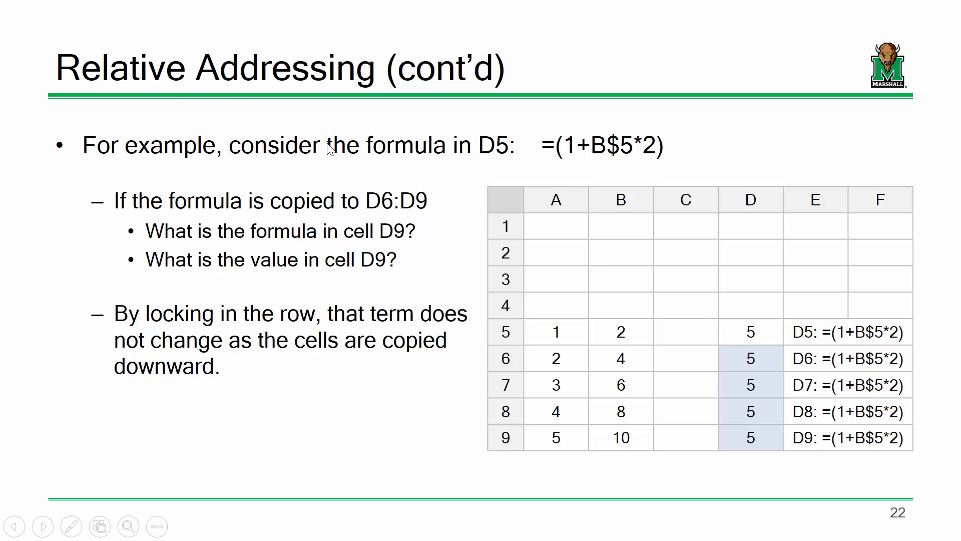
click(427, 167)
click(427, 167)
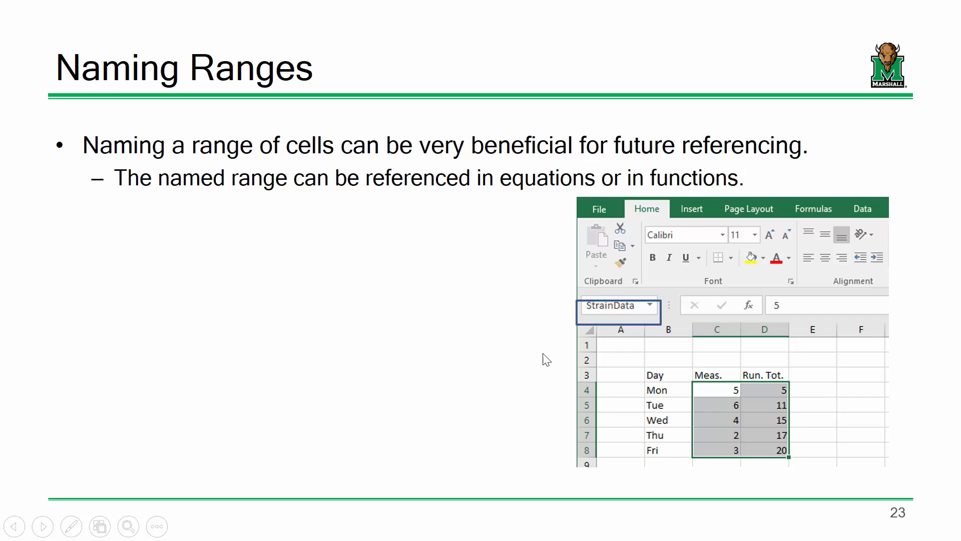
Step: End the slide show, switch to Excel and try to name the range A5:B9 on Sheet2 ourdata
key(Escape)
click(500, 526)
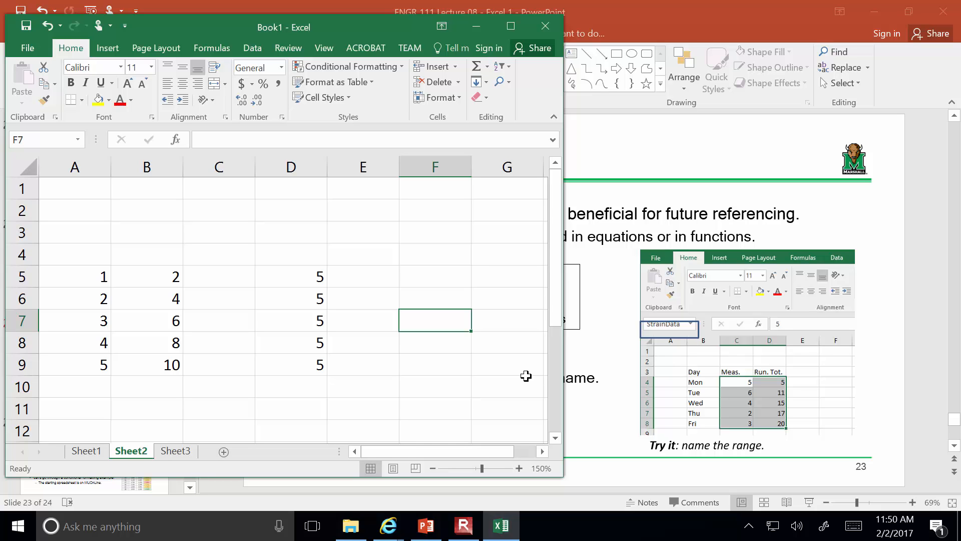
drag(59, 269, 129, 360)
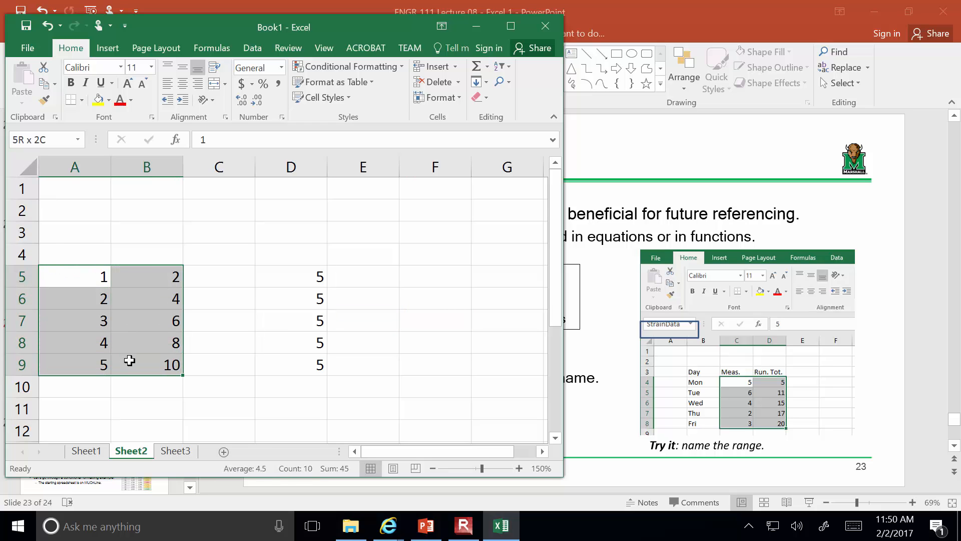
click(54, 138)
text(o)
key(Return)
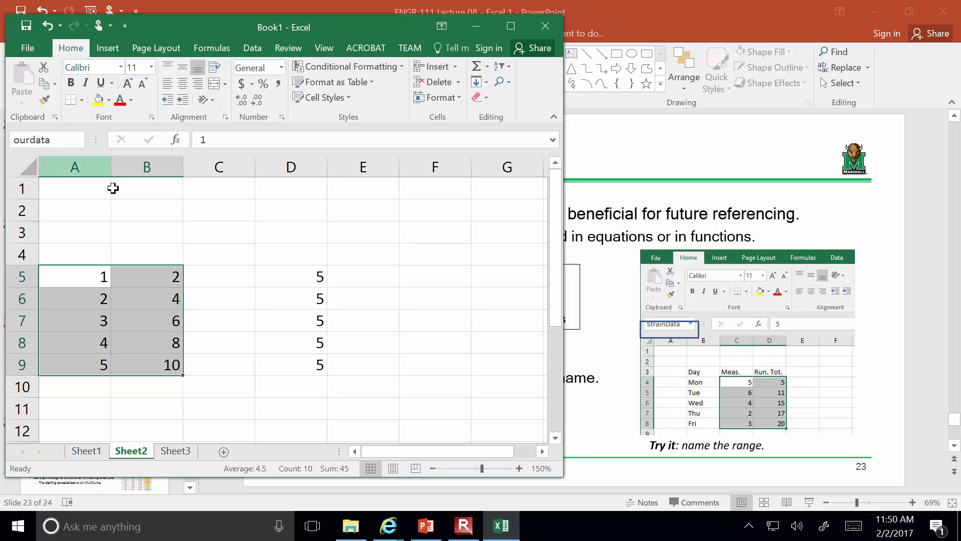
click(275, 270)
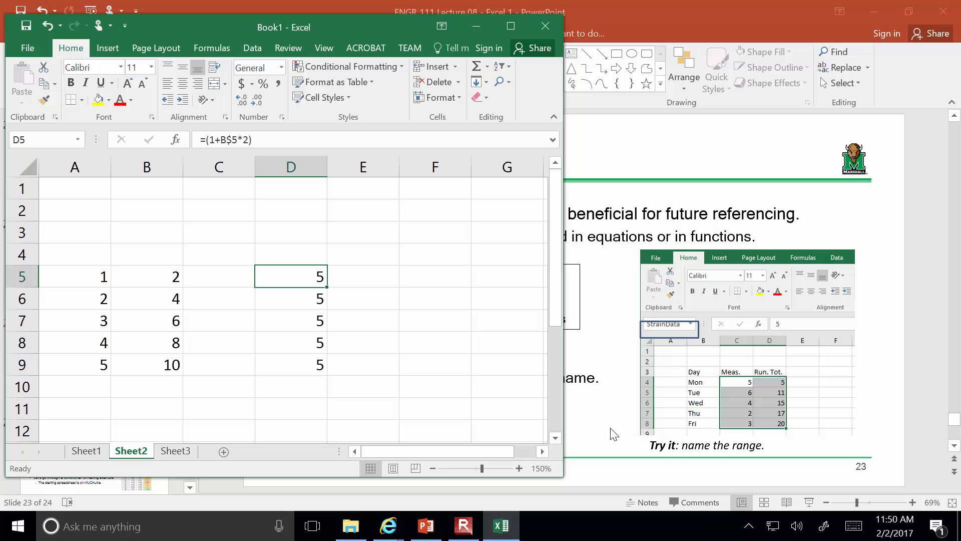
Step: Enter =SUM(ourdata) in F8 to total the named range, and check the formula's reference
click(413, 338)
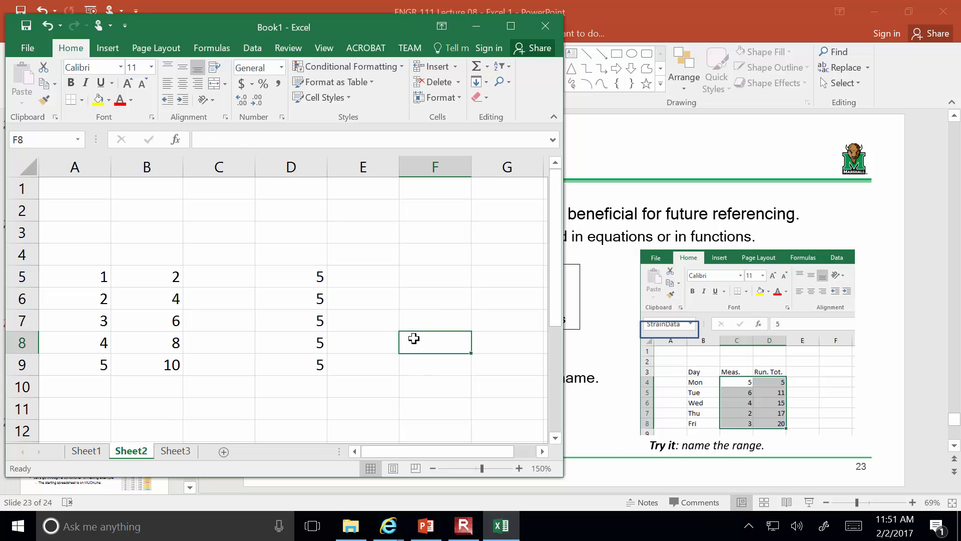
text(=sum)
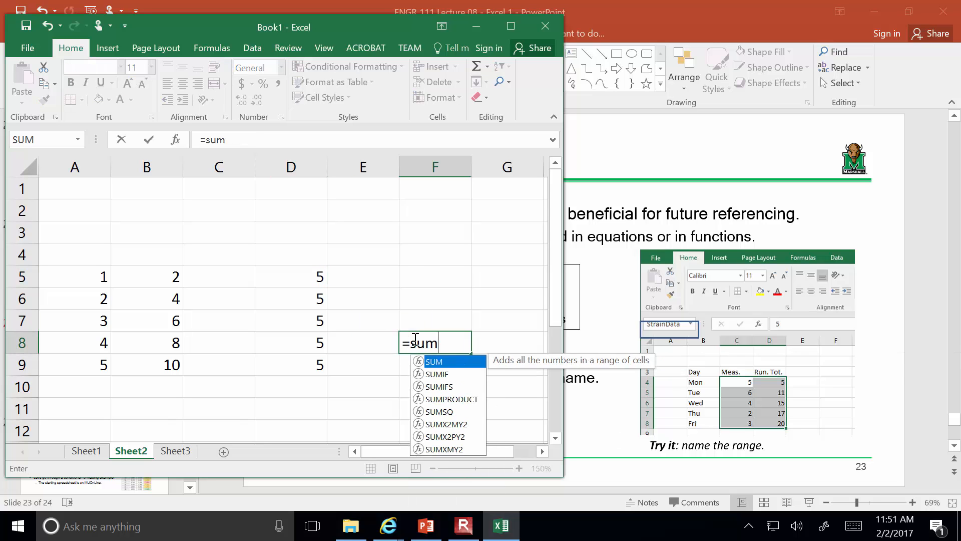
text((ourdata))
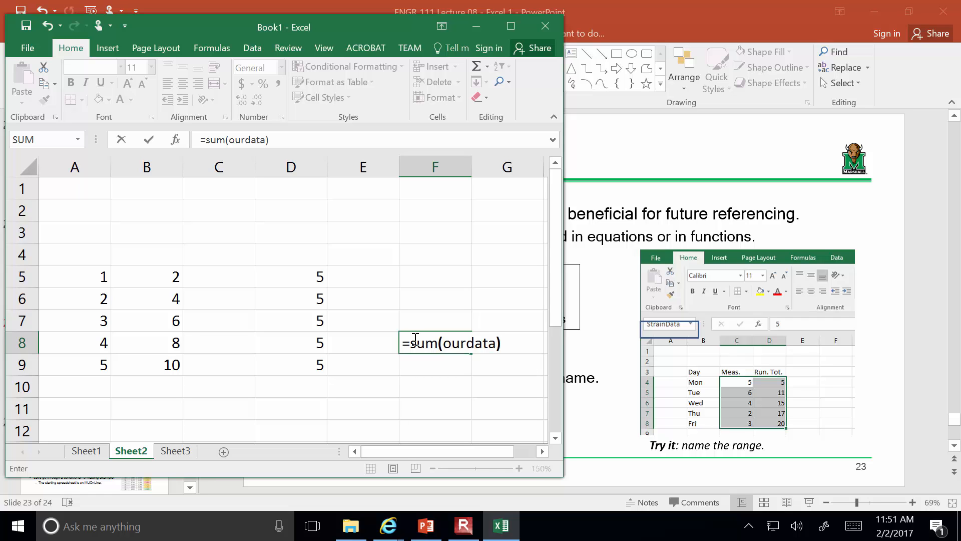
key(Return)
click(413, 338)
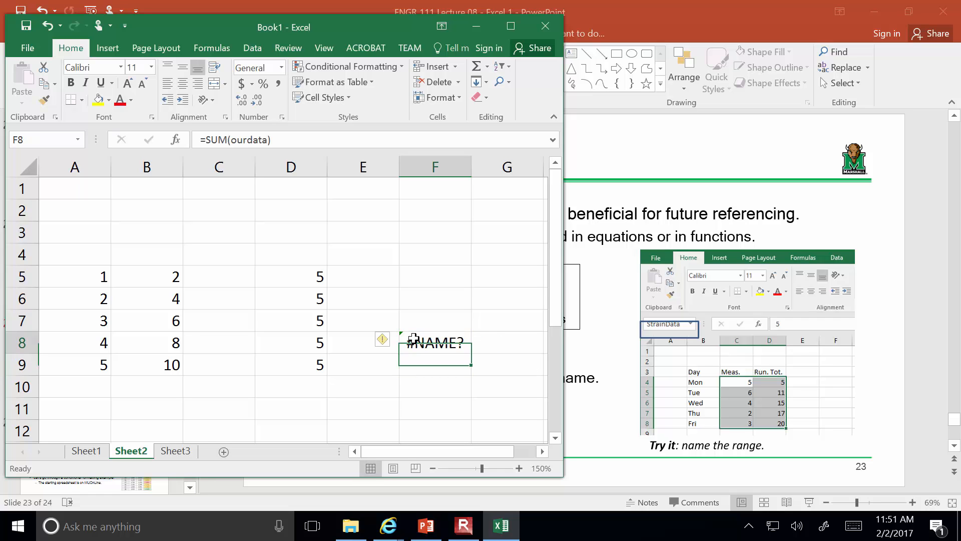
click(279, 141)
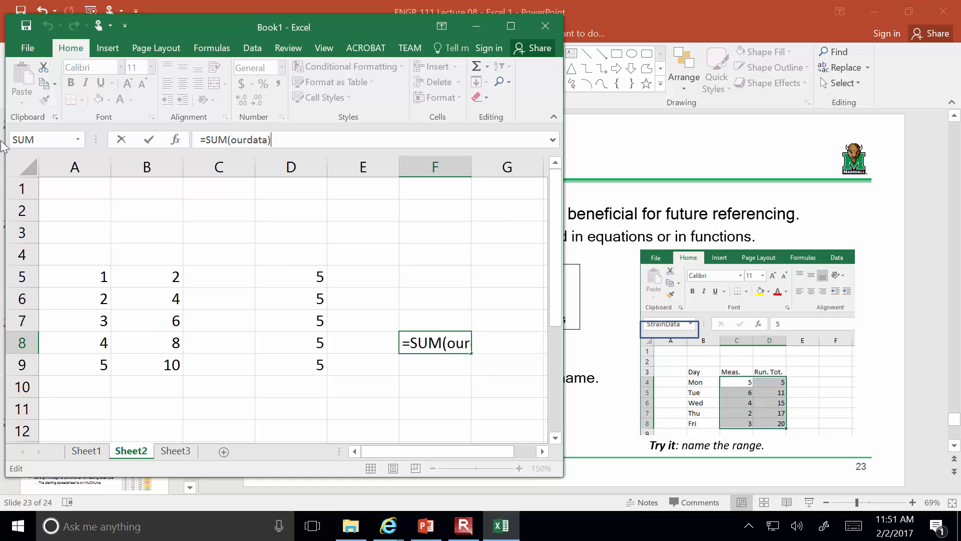
click(33, 140)
click(468, 370)
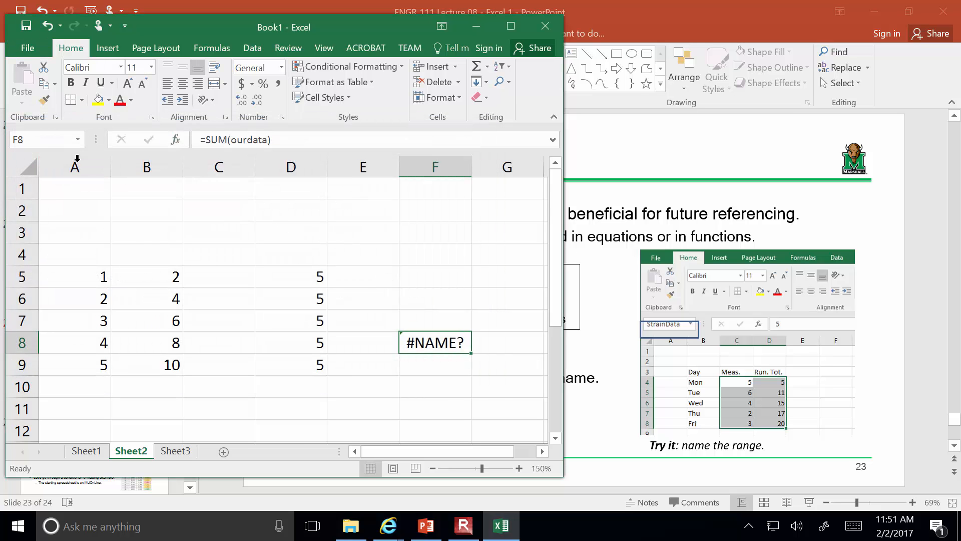
Step: Recheck cells B5 and F8, and delete the SUM formula from F8
click(163, 283)
click(449, 341)
click(48, 139)
key(BackSpace)
click(432, 369)
click(435, 336)
key(Delete)
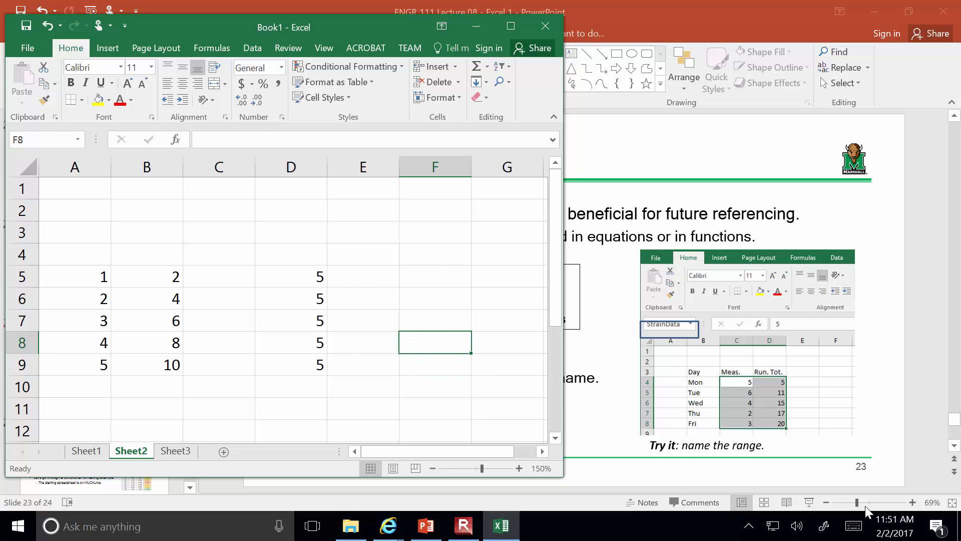
Step: Switch to PowerPoint and resume the slide show on the Naming Ranges slide
click(810, 503)
click(809, 502)
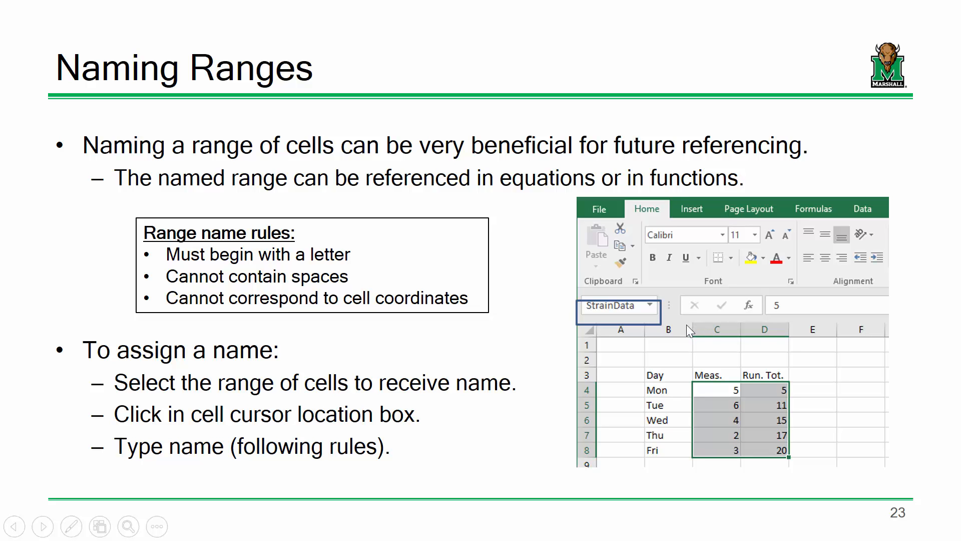
Step: Finish presenting the Naming Ranges slide, end the slide show and switch to Excel
click(545, 345)
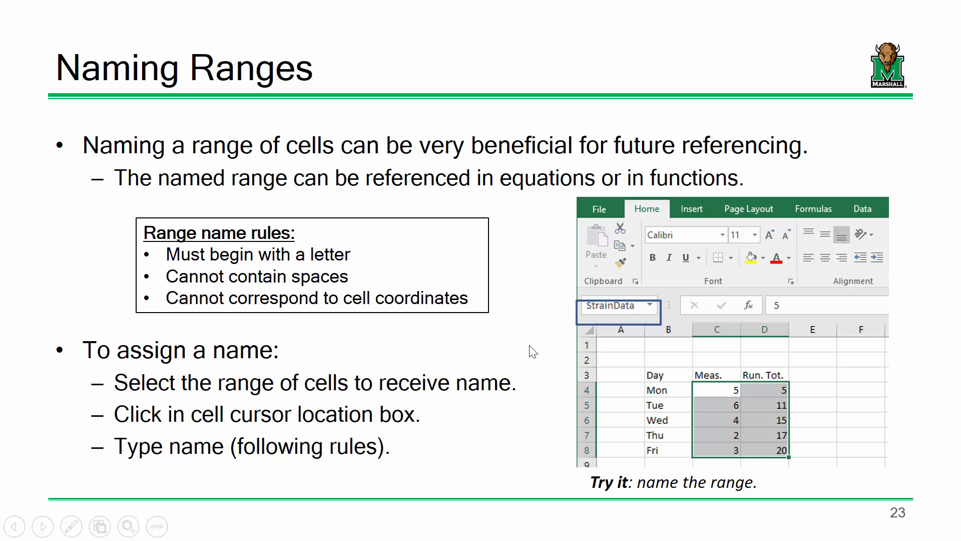
key(Escape)
click(493, 523)
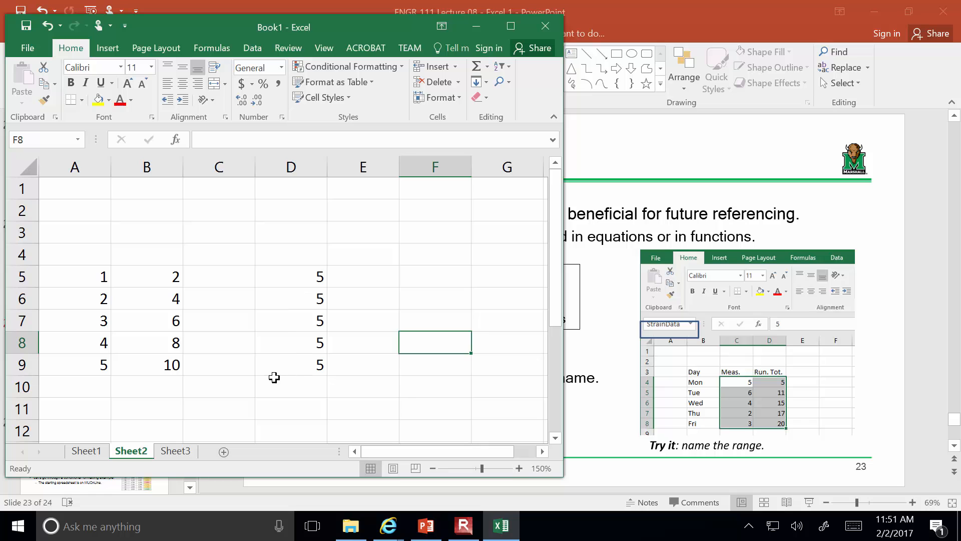
Step: Name the cell range A5:B9 on Sheet2 OurData
click(116, 276)
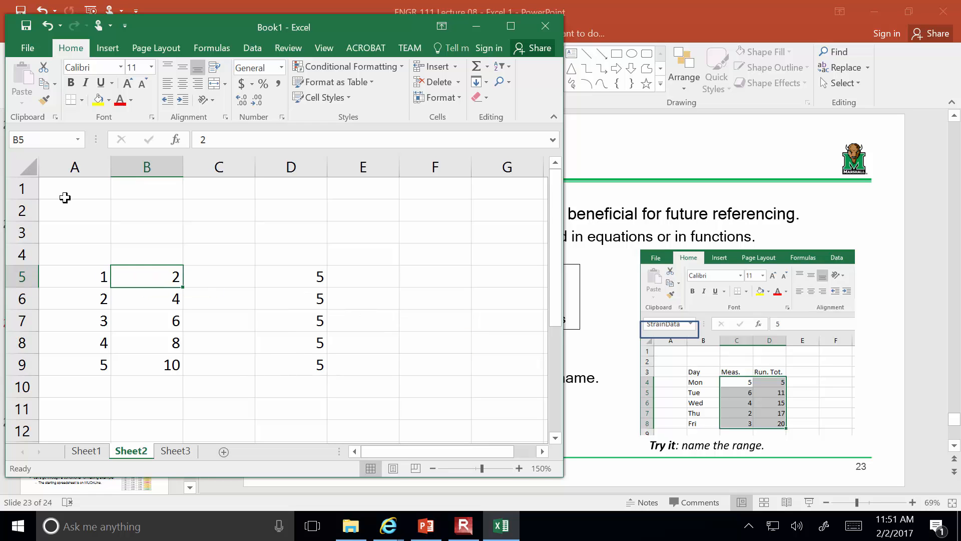
drag(85, 276, 165, 356)
click(186, 280)
drag(65, 276, 150, 364)
click(54, 143)
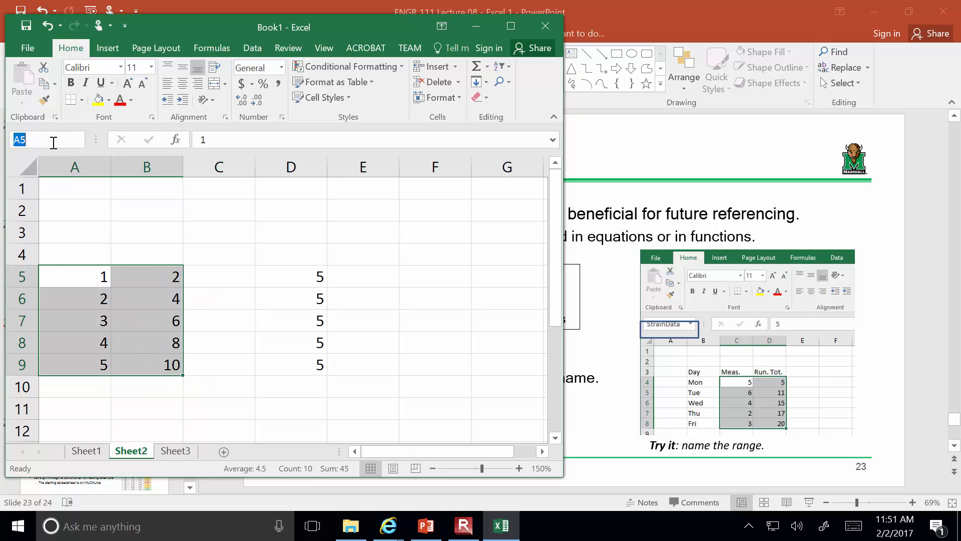
text(OurData)
key(Return)
Step: Enter =SUM(ourdata) in cell F7 to total the named range
click(407, 319)
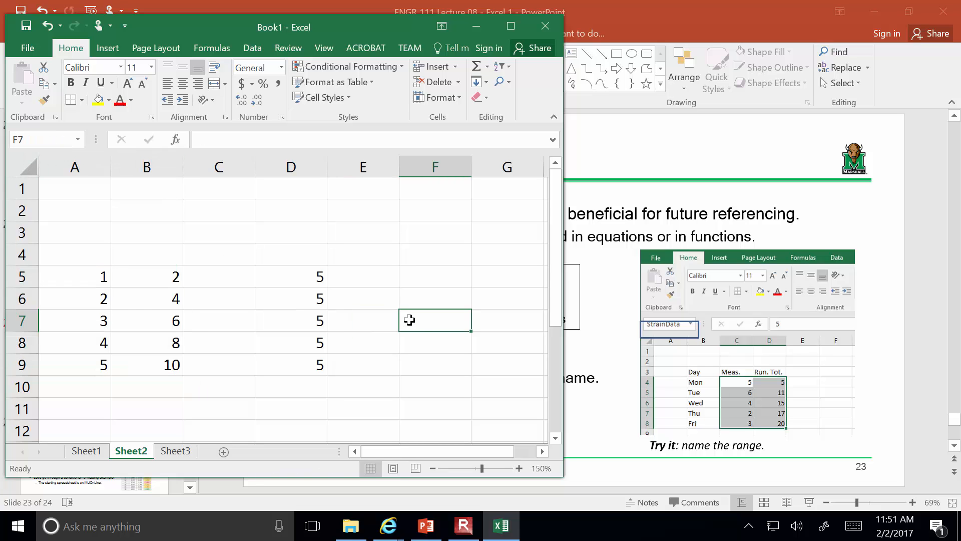
text(=s)
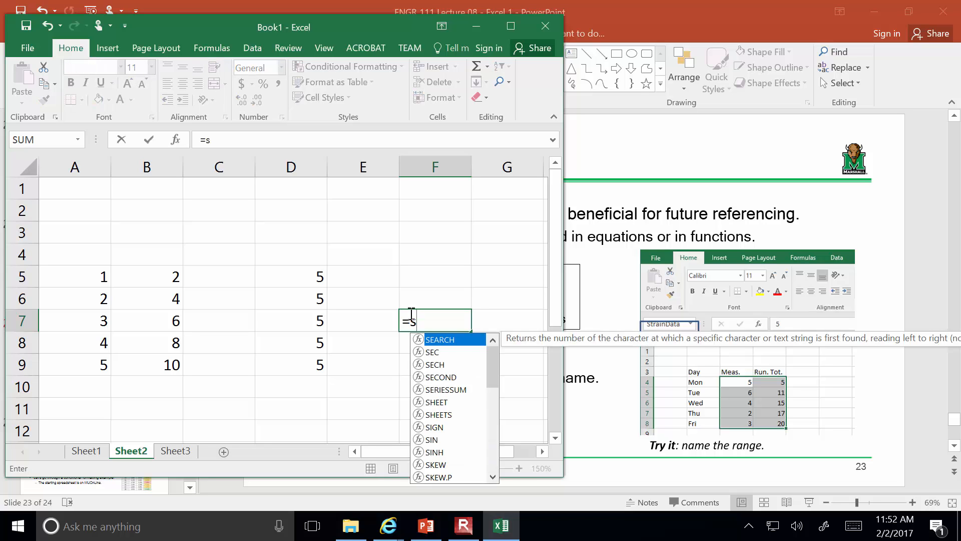
text(um(ourd)
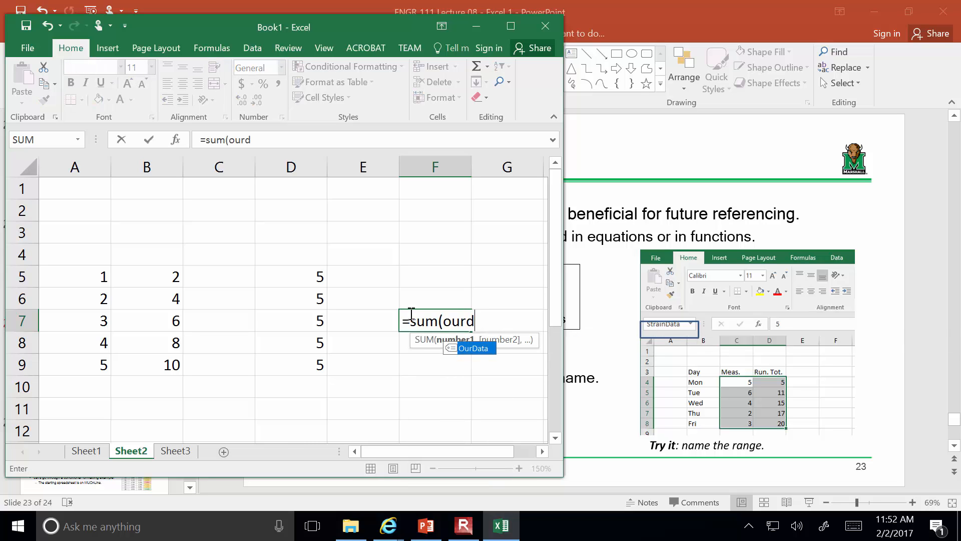
text(ata))
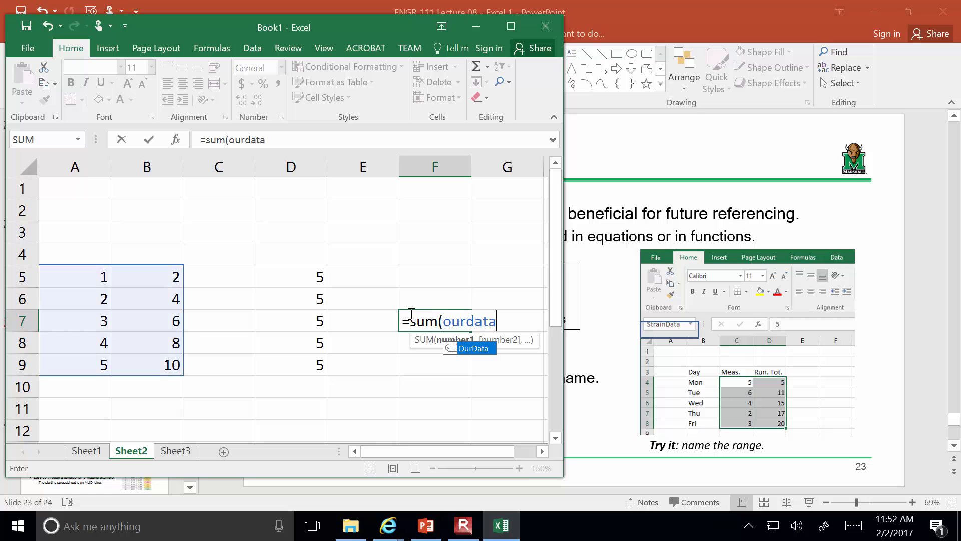
key(Return)
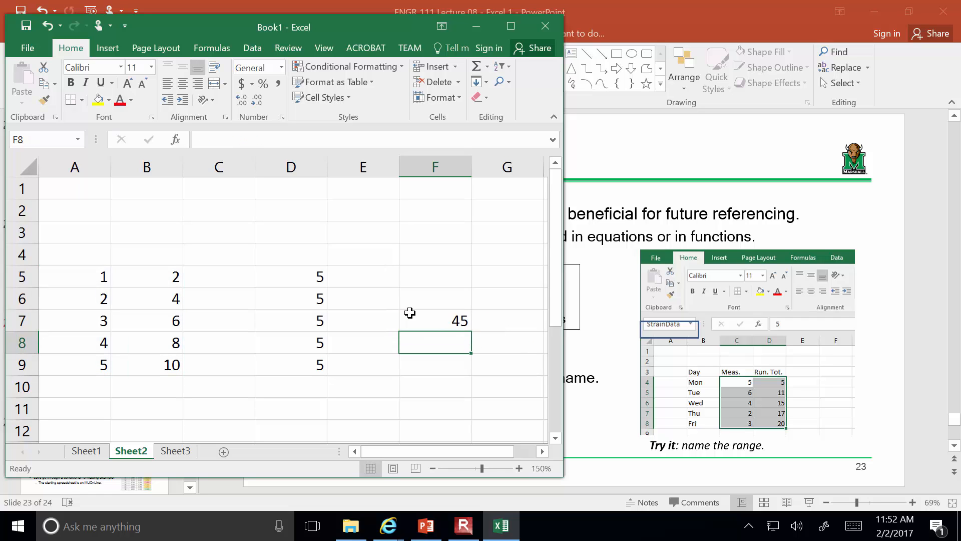
Step: Check the formula in F7 and the name assigned to the range A5:B9
click(409, 313)
click(231, 295)
drag(50, 276, 137, 365)
click(41, 134)
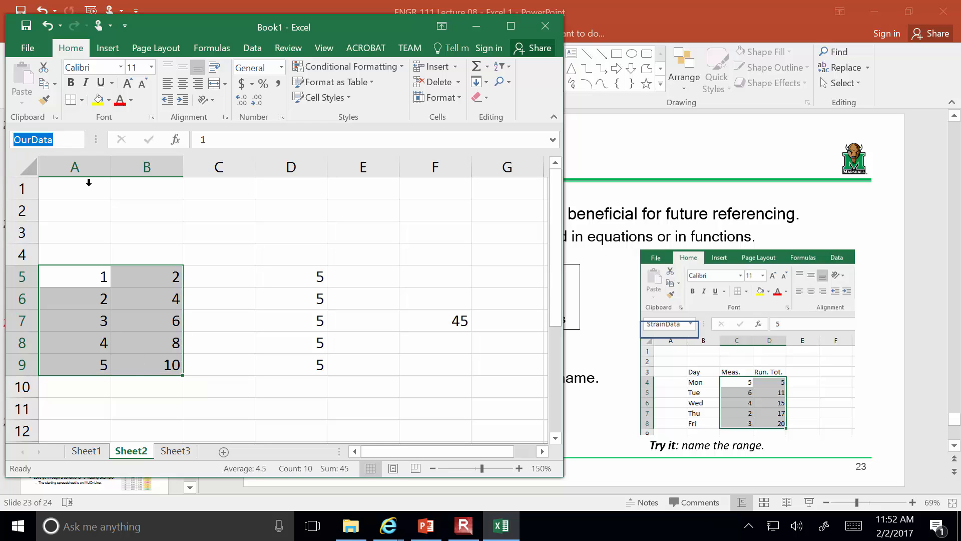
click(207, 259)
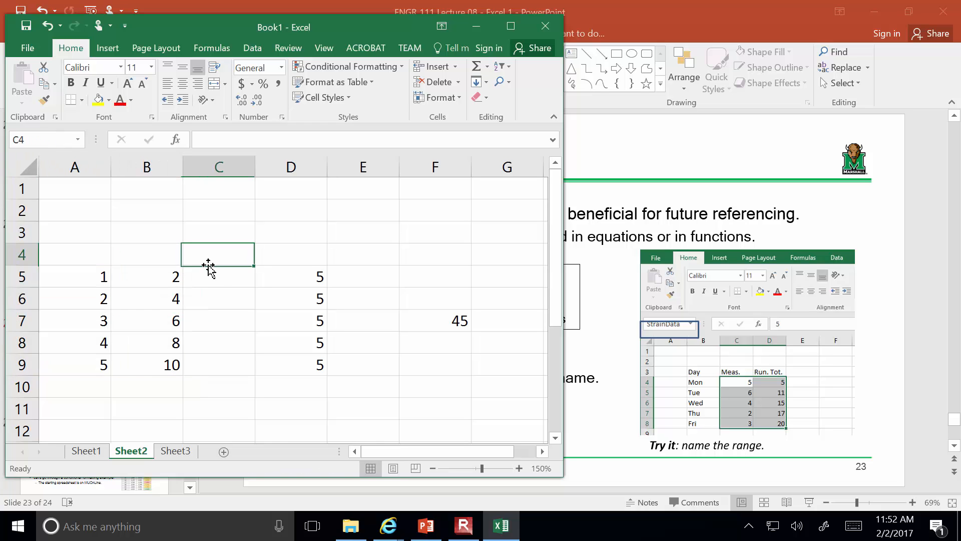
Step: Name the Miles Ran and Cumulative Weekly Total values in B2:C6 on Sheet3 running
click(176, 451)
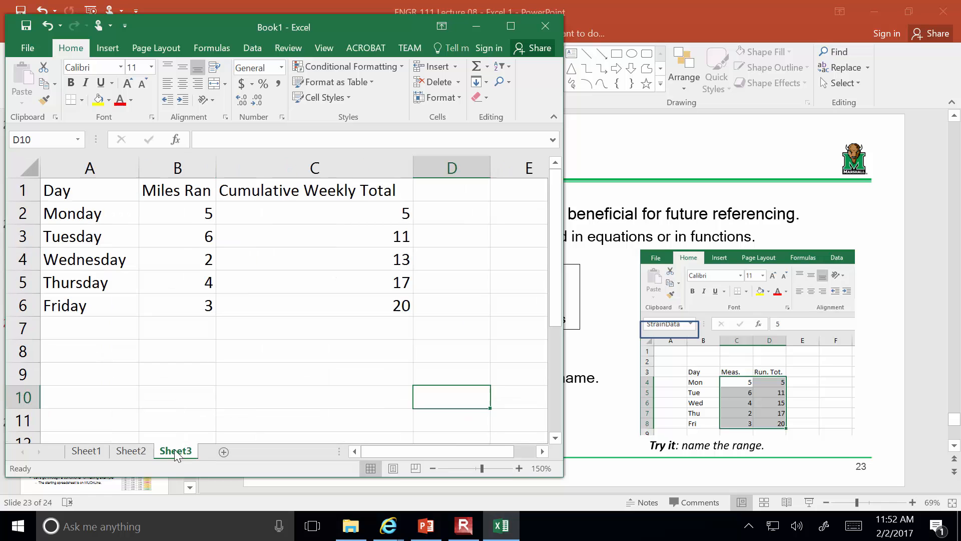
click(201, 415)
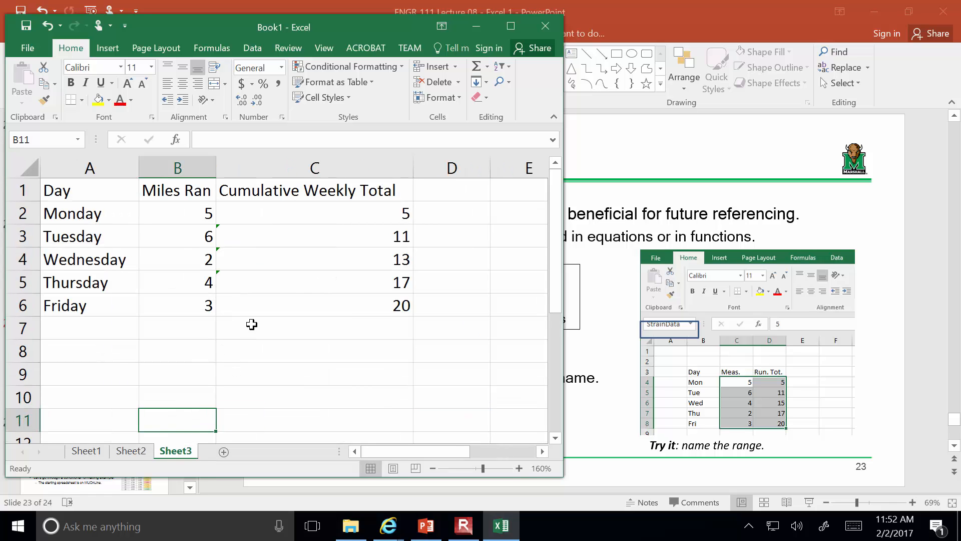
drag(192, 211, 287, 299)
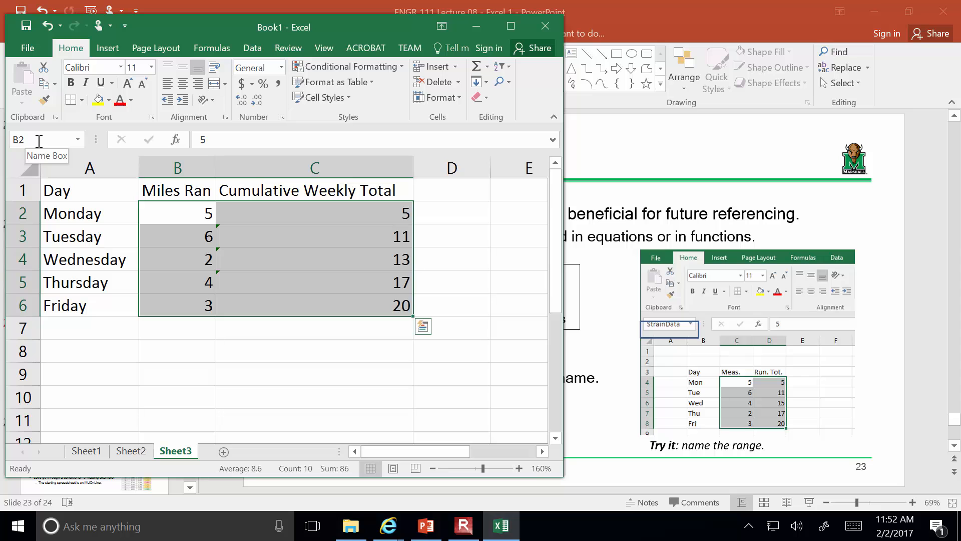
click(39, 141)
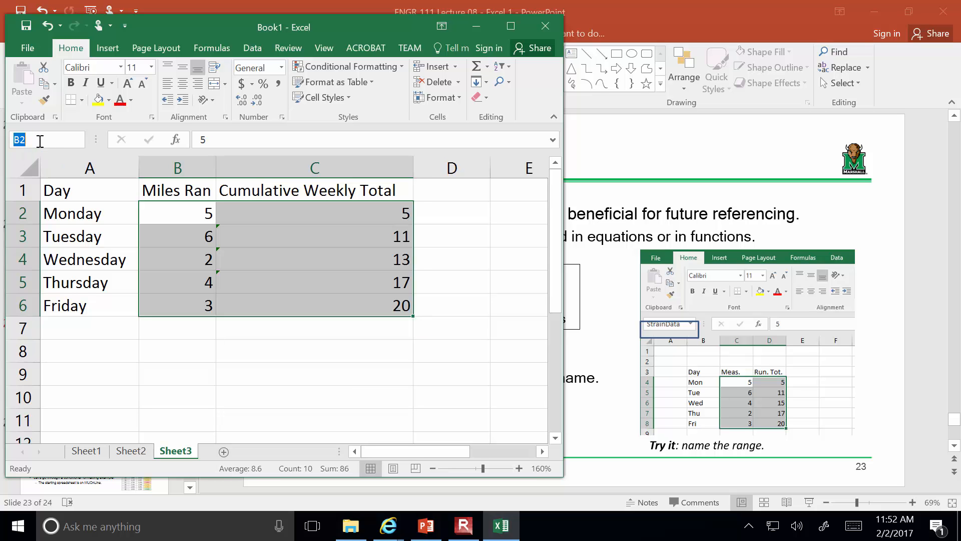
text(running)
key(Return)
Step: Enter =SUM(running) in cell B9 and check which cells the formula references
click(194, 372)
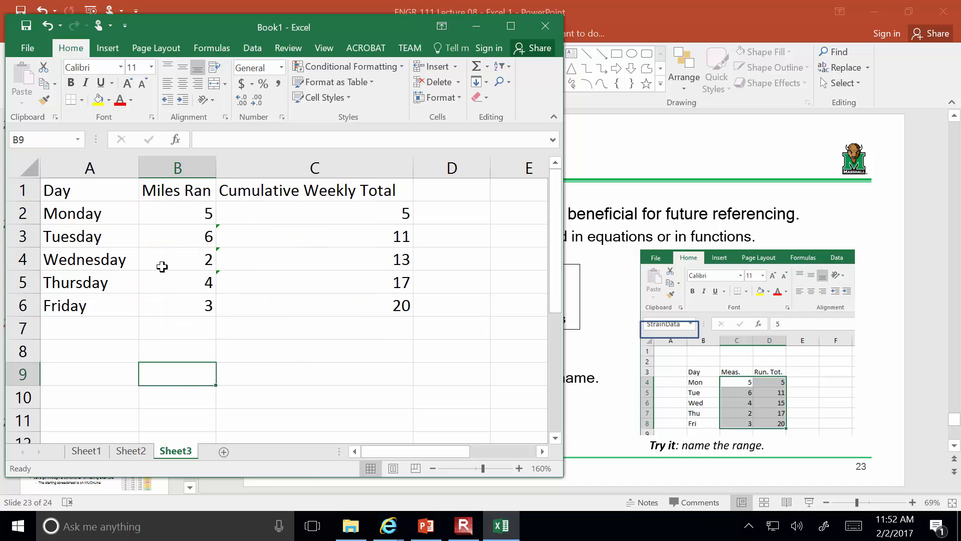
text(=)
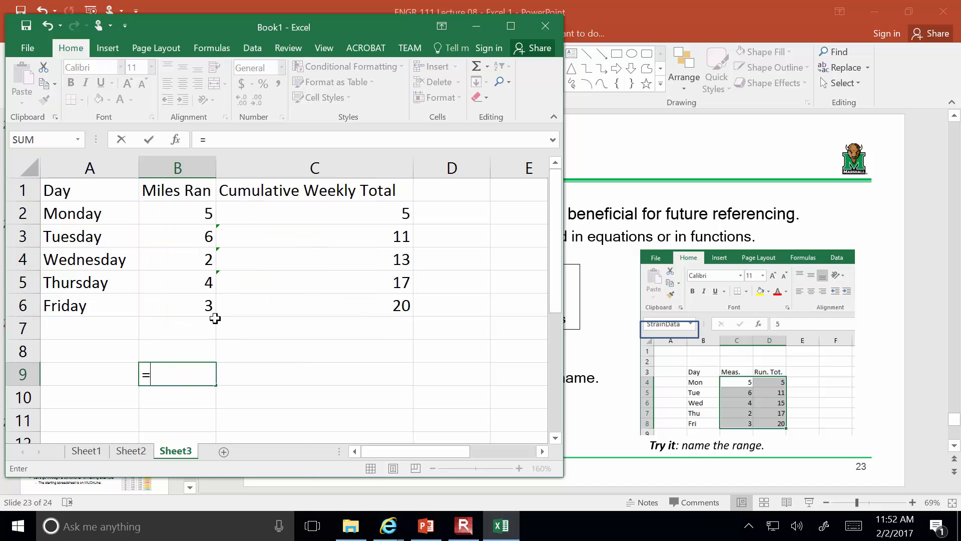
text(sum(running)
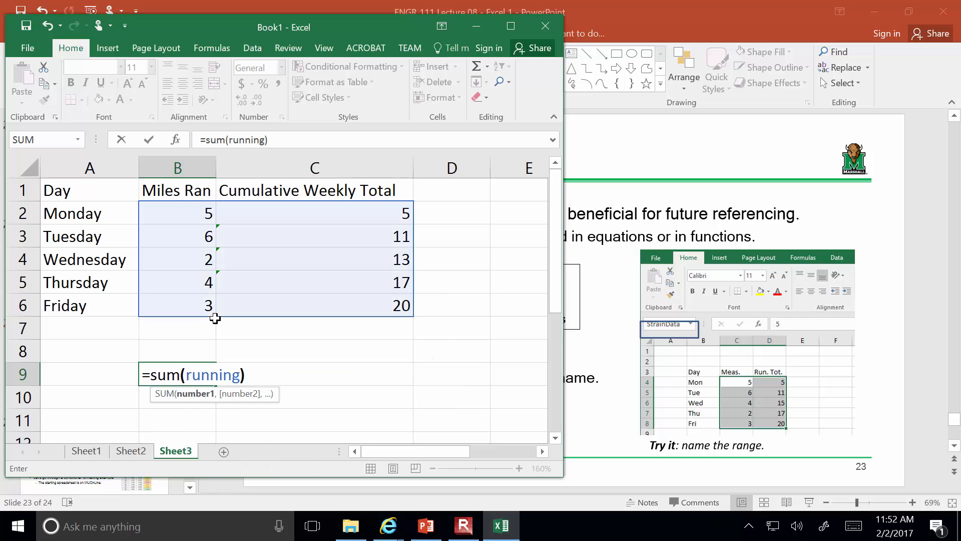
key(ctrl+Return)
key(Return)
key(Up)
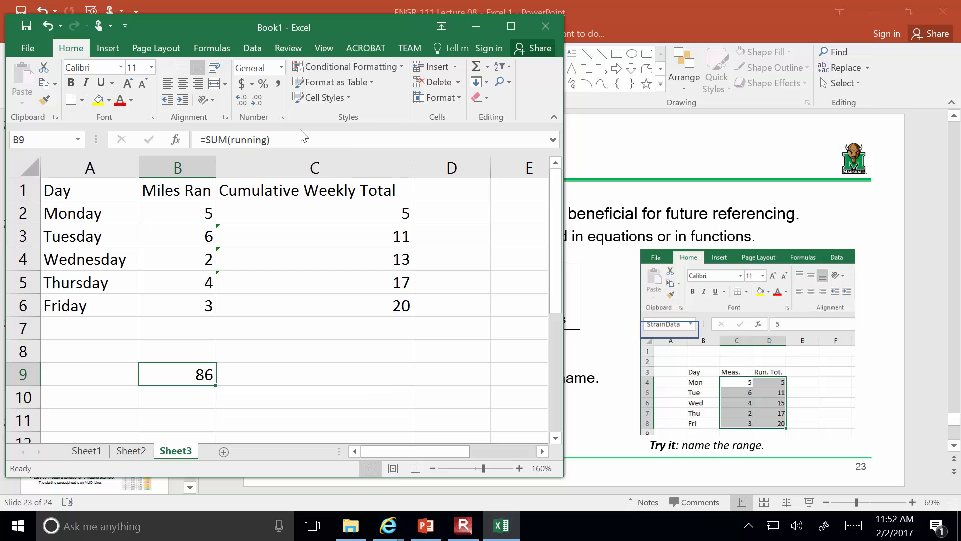
click(309, 140)
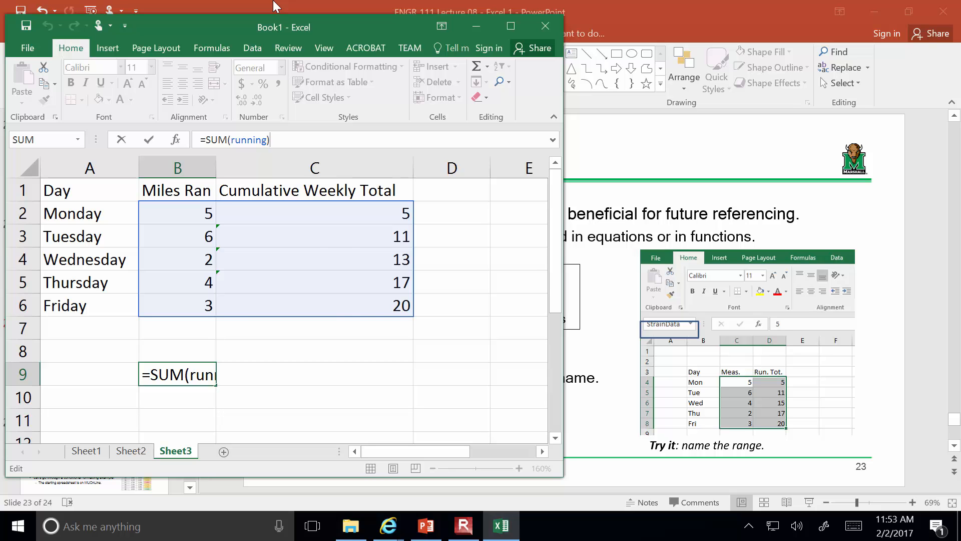
click(334, 379)
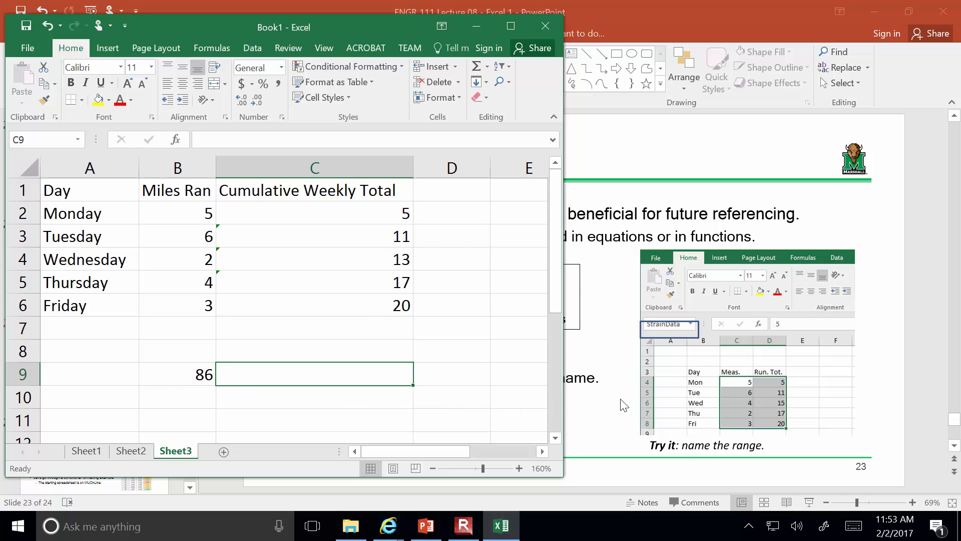
Step: Switch to PowerPoint and display slide 24, Conditional Formatting
click(618, 423)
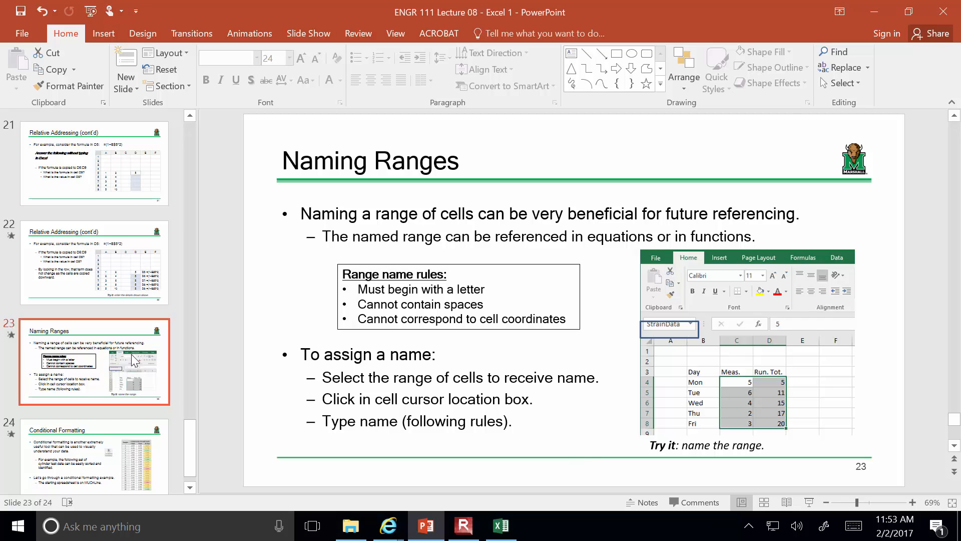
scroll(10, 343, down, 1)
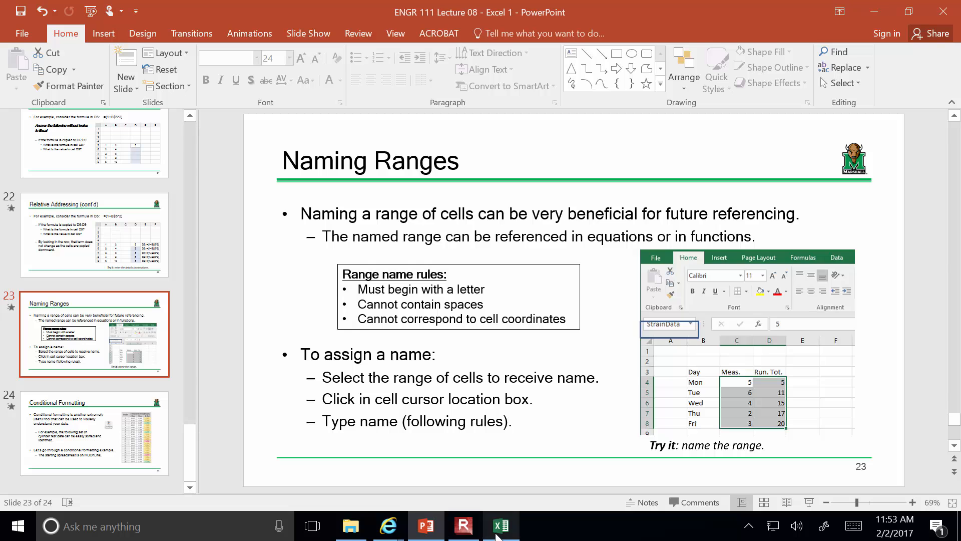
click(65, 440)
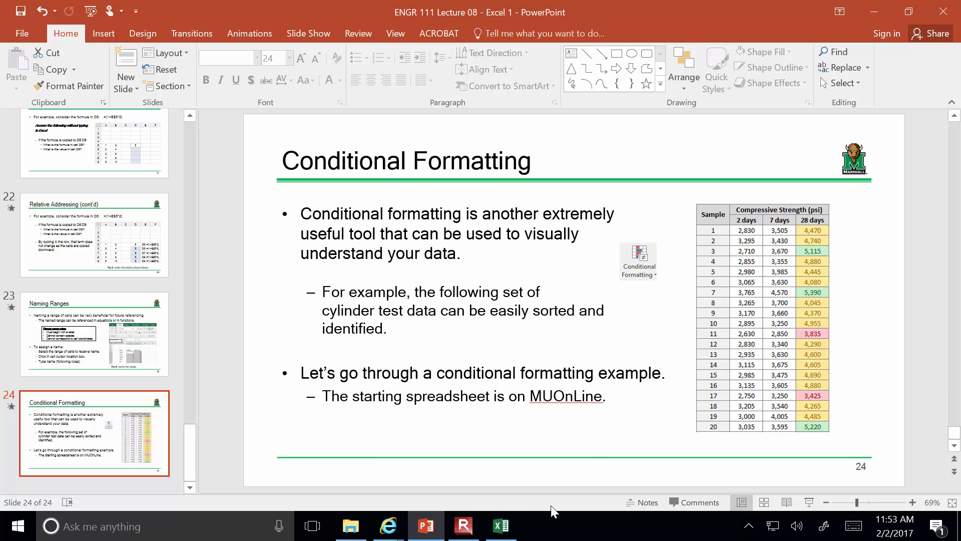
Step: Switch to Internet Explorer and find the Lecture 8 start file in the ENGR-111-203 course content
click(389, 526)
click(359, 473)
scroll(107, 263, up, 5)
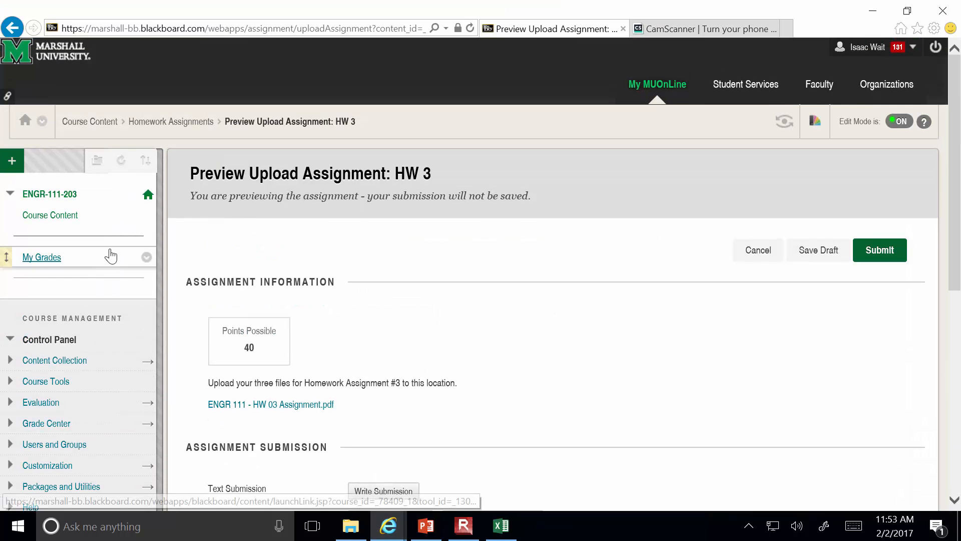
click(147, 199)
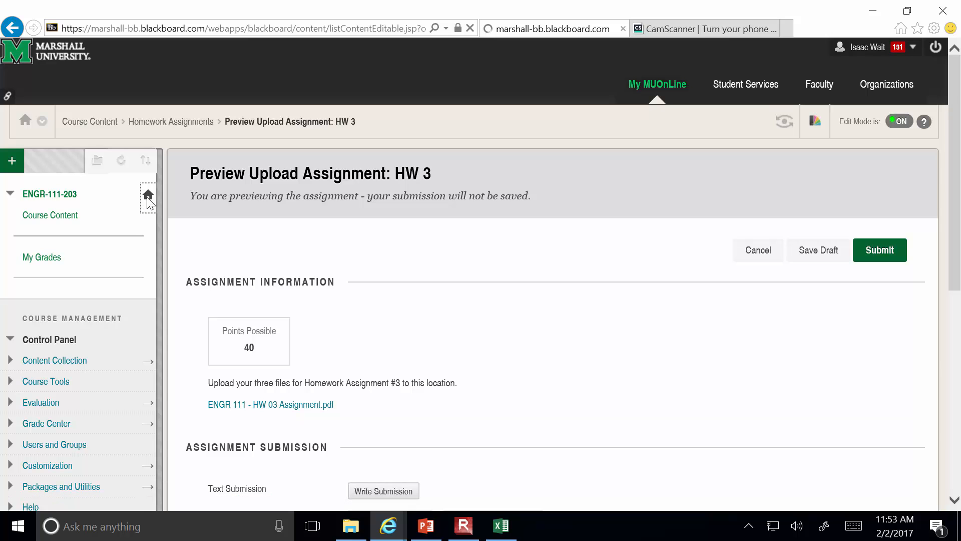
scroll(148, 203, down, 5)
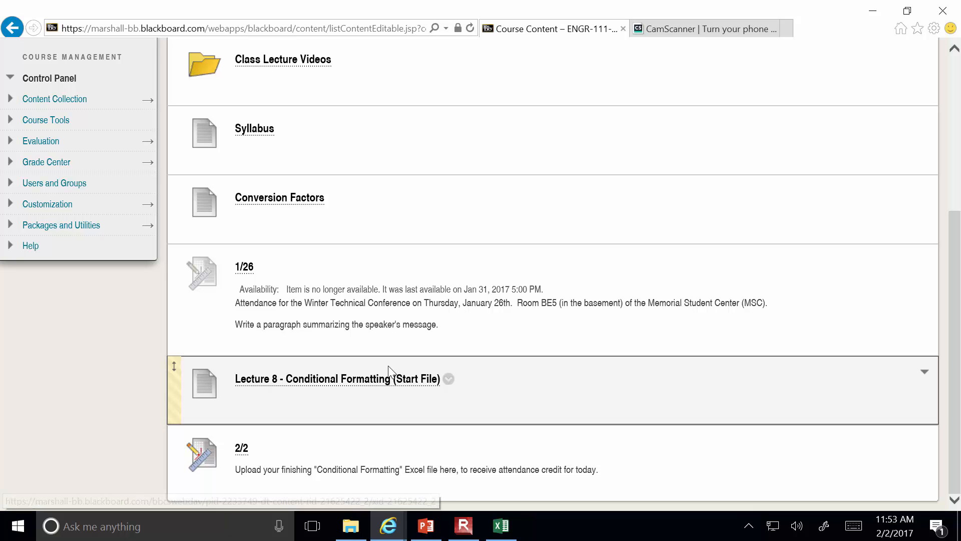
Step: Download the Lecture 8 - Conditional Formatting (Start File) workbook to the V: network drive under its suggested file name and open it
click(408, 382)
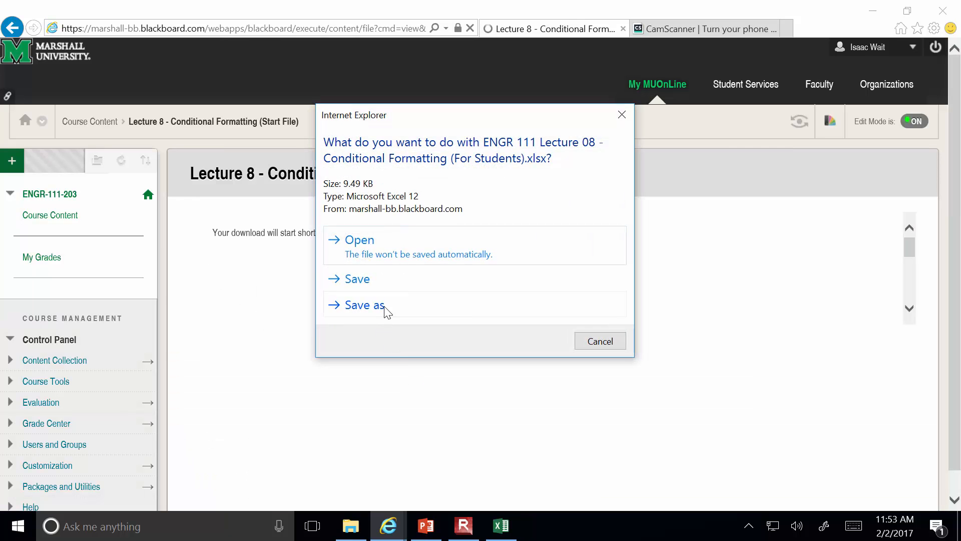
click(383, 306)
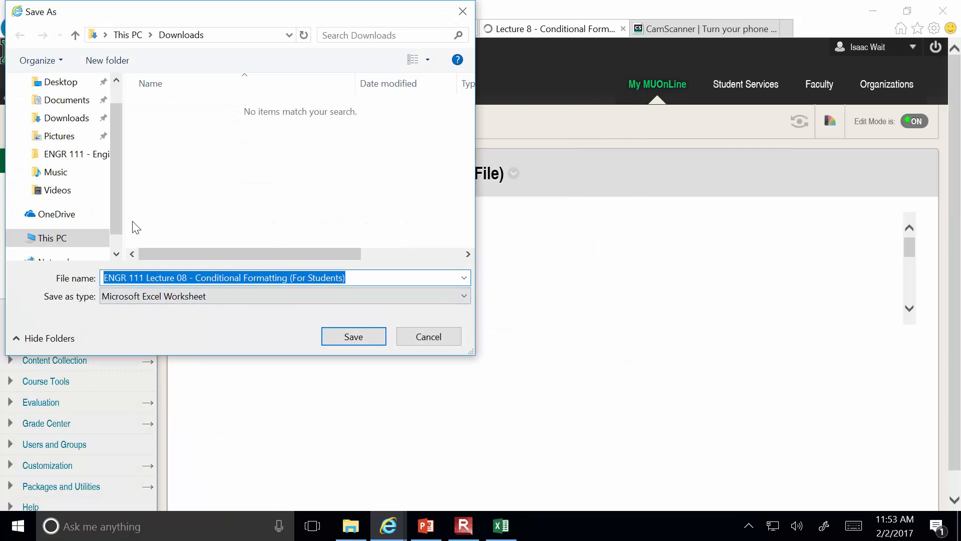
click(116, 253)
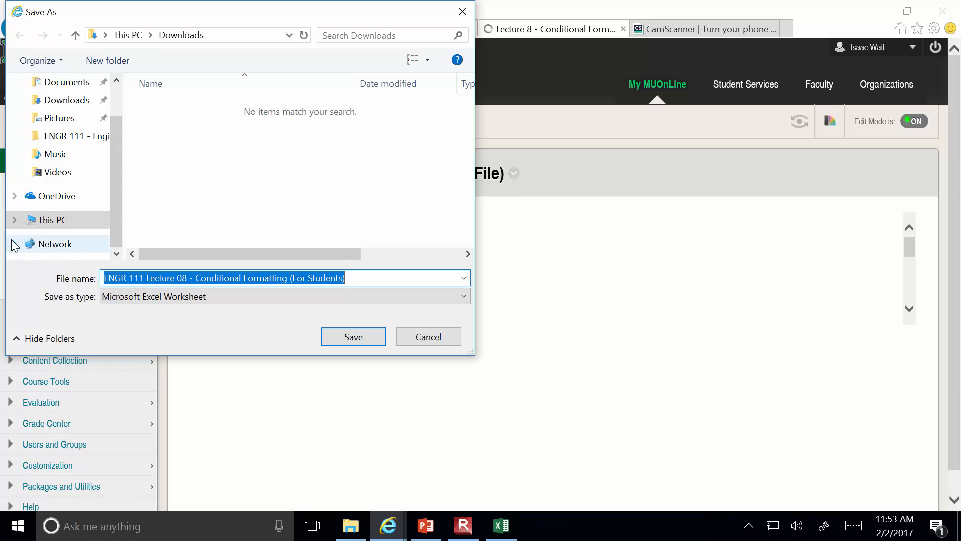
click(18, 221)
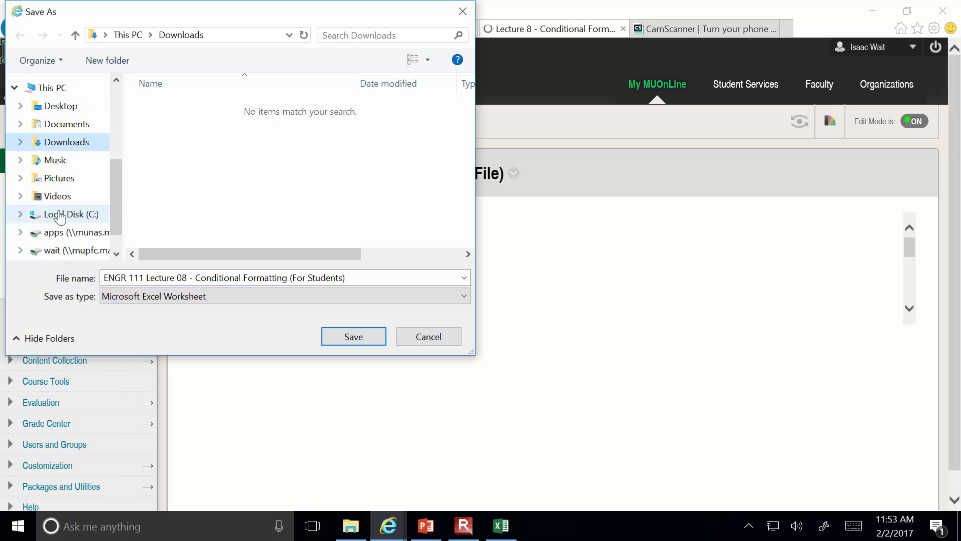
drag(120, 200, 121, 217)
click(87, 211)
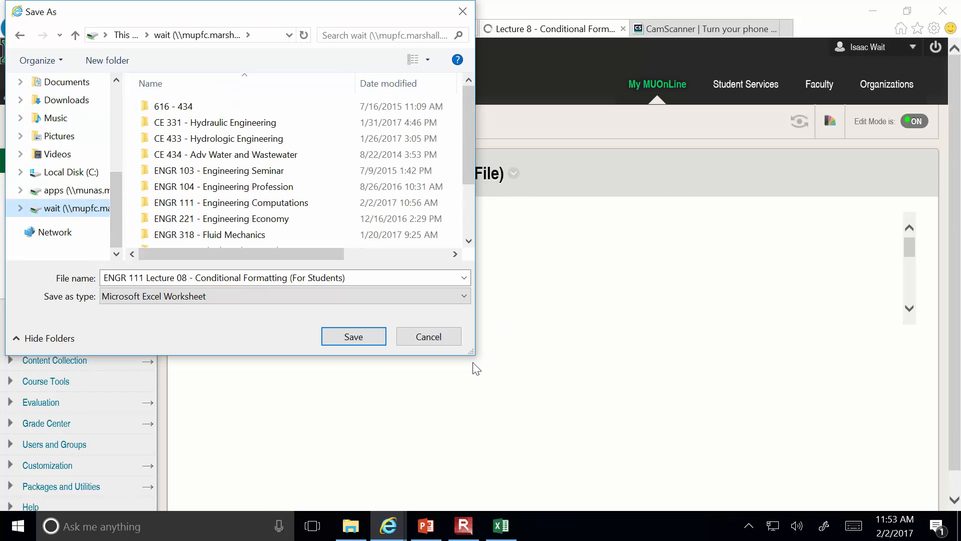
drag(473, 354, 683, 429)
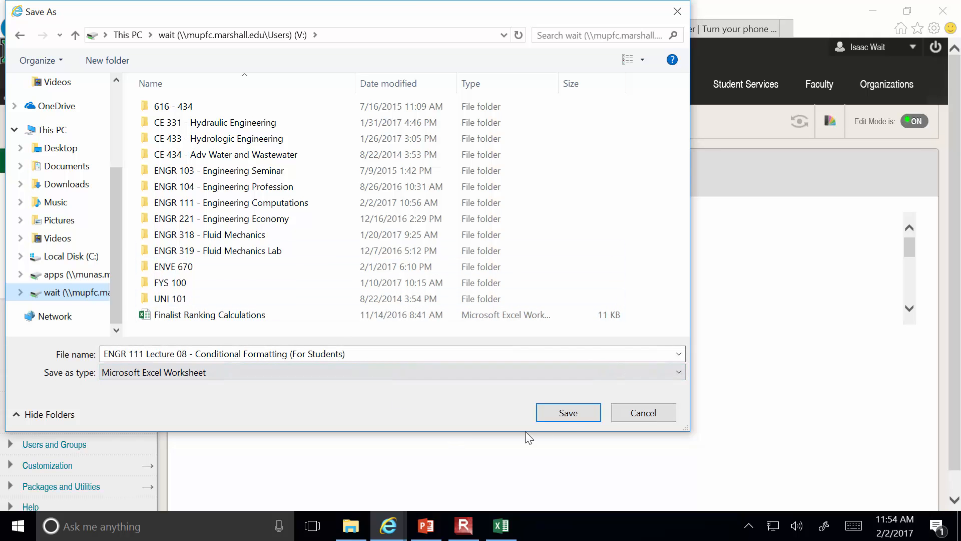
click(568, 413)
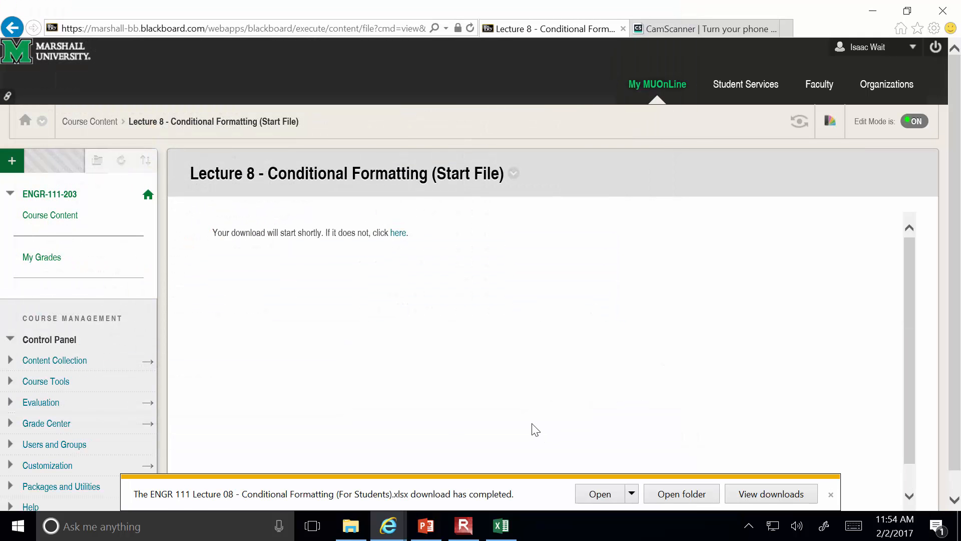
click(600, 494)
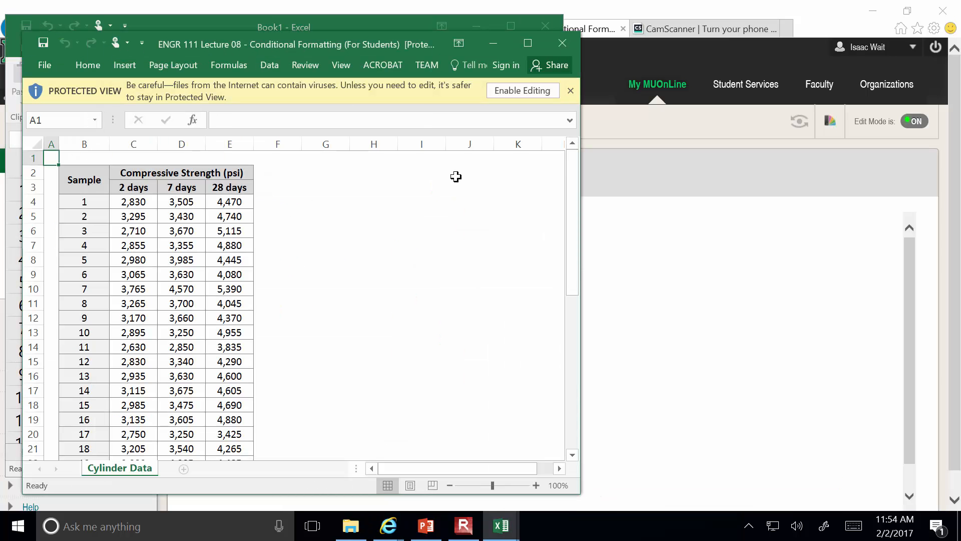
Step: Enable editing of the downloaded conditional formatting workbook in a maximized window and save it
click(518, 90)
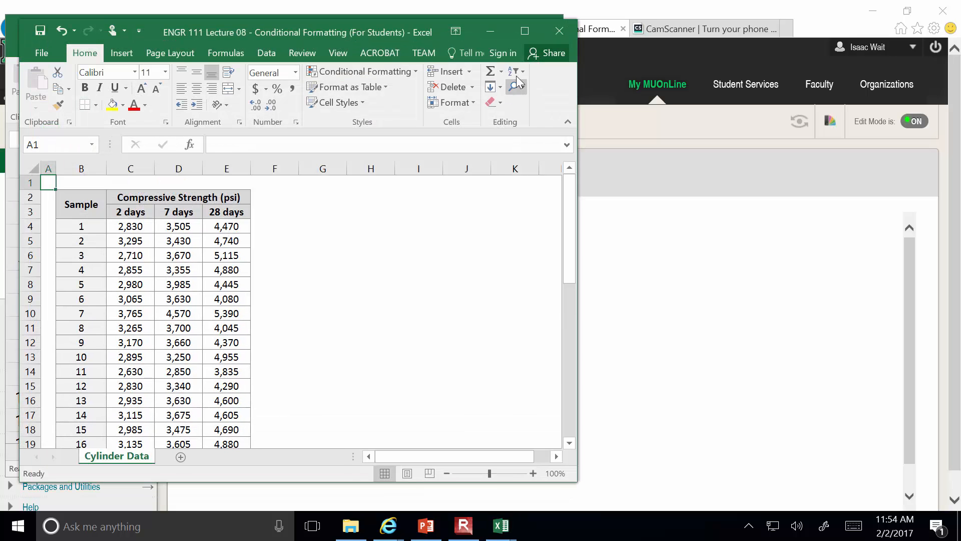
click(524, 31)
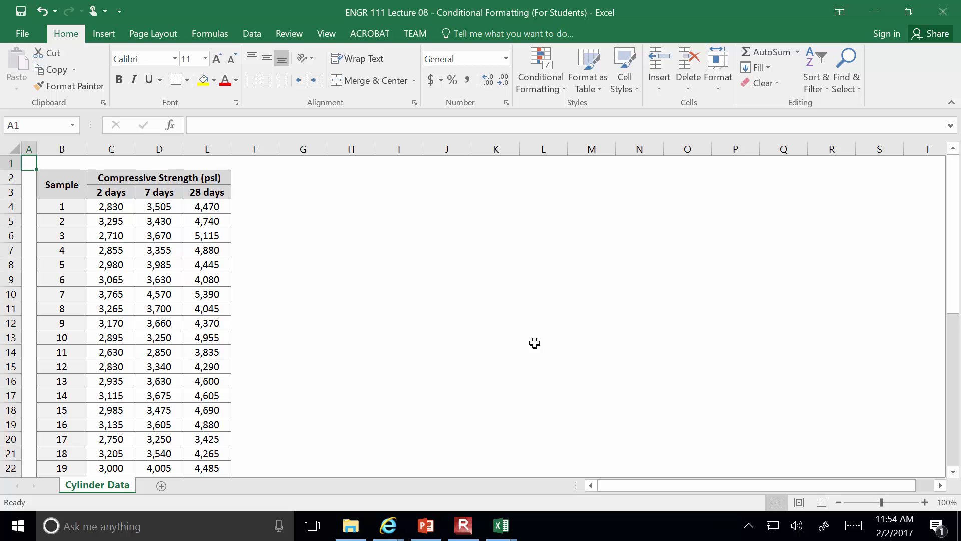
click(20, 11)
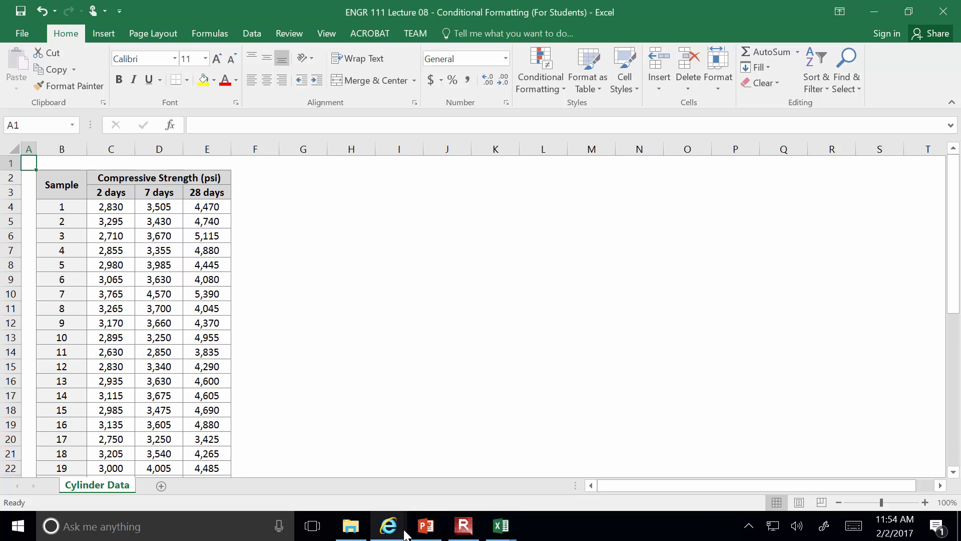
mouse_move(450, 533)
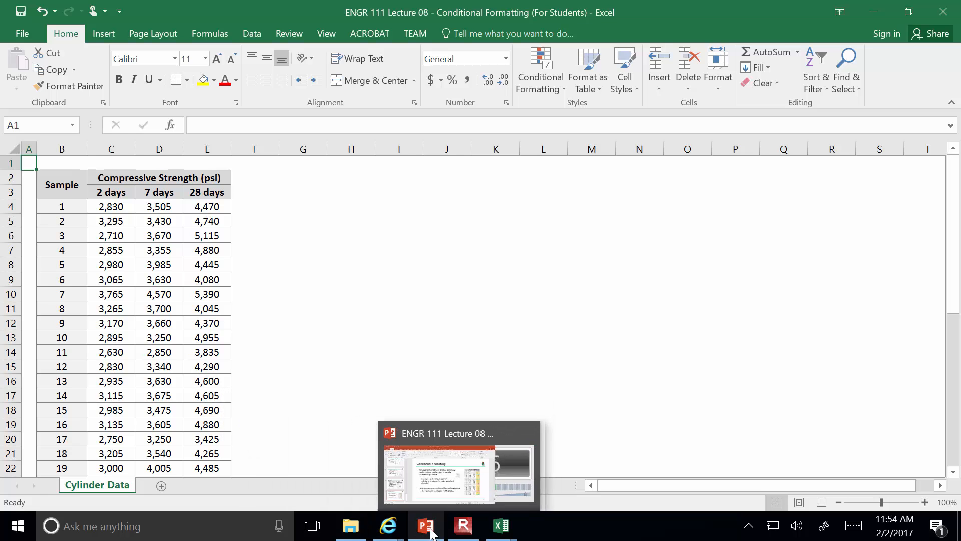
click(457, 537)
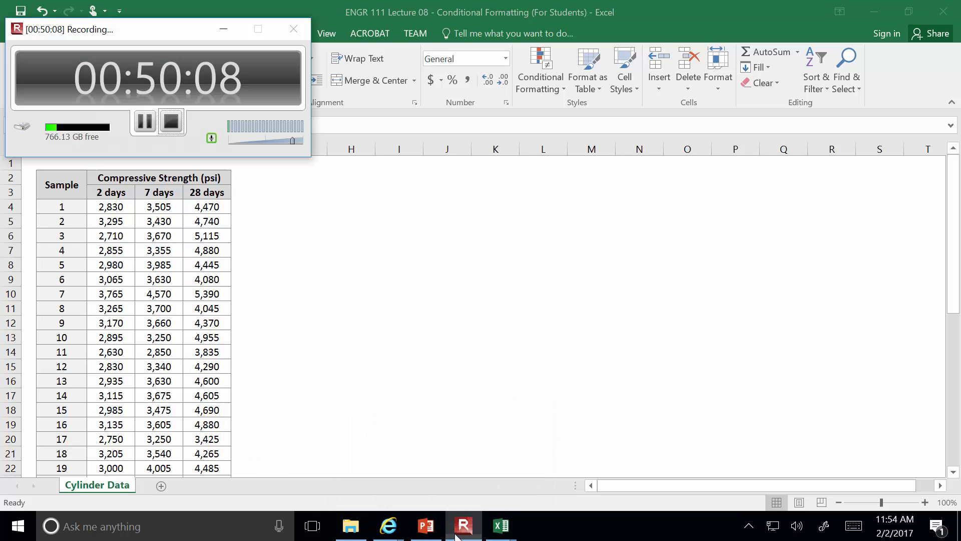
click(144, 125)
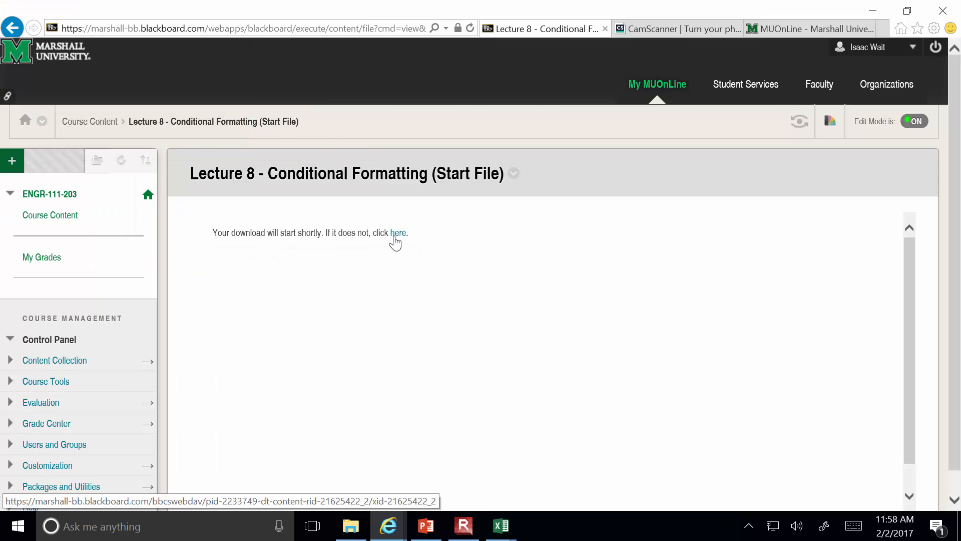
click(399, 237)
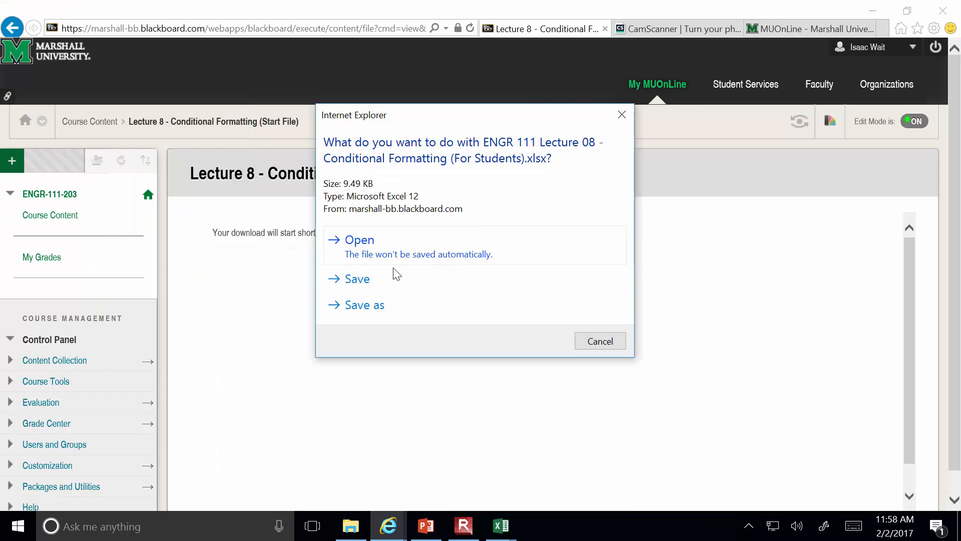
click(387, 305)
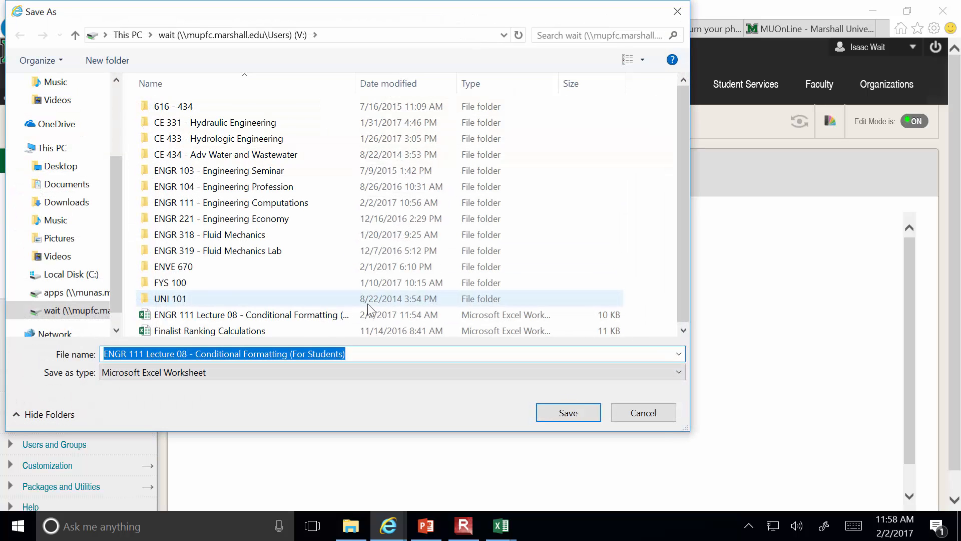
click(119, 104)
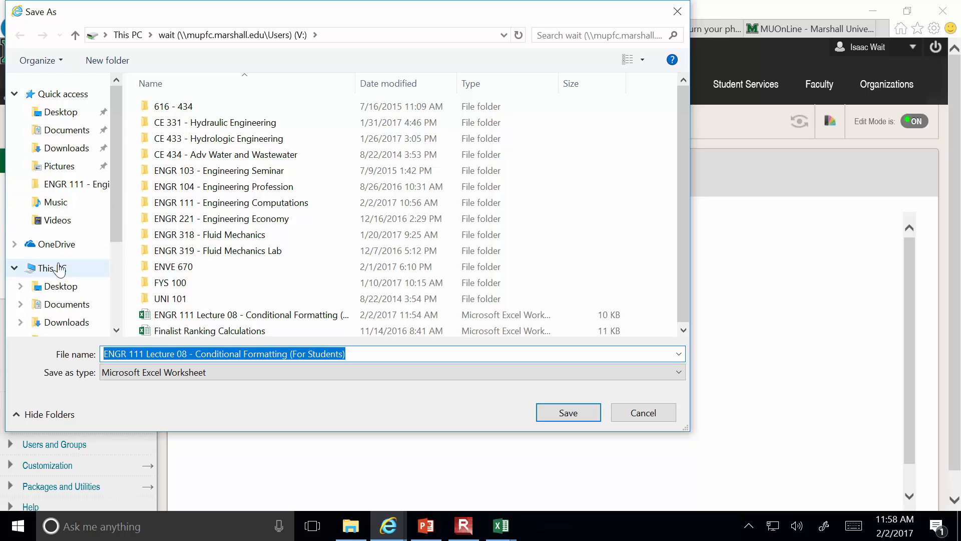
double_click(26, 271)
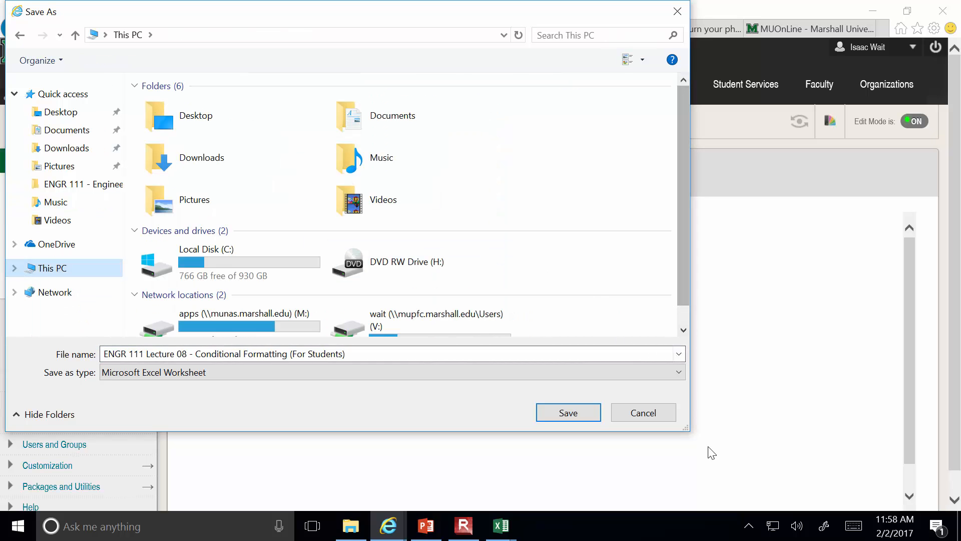
drag(686, 428, 686, 359)
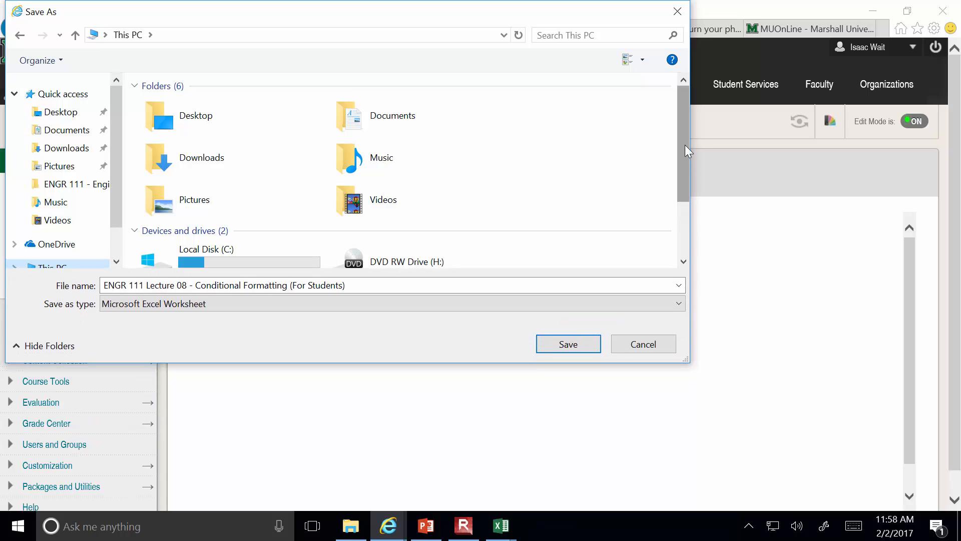
drag(687, 133, 686, 186)
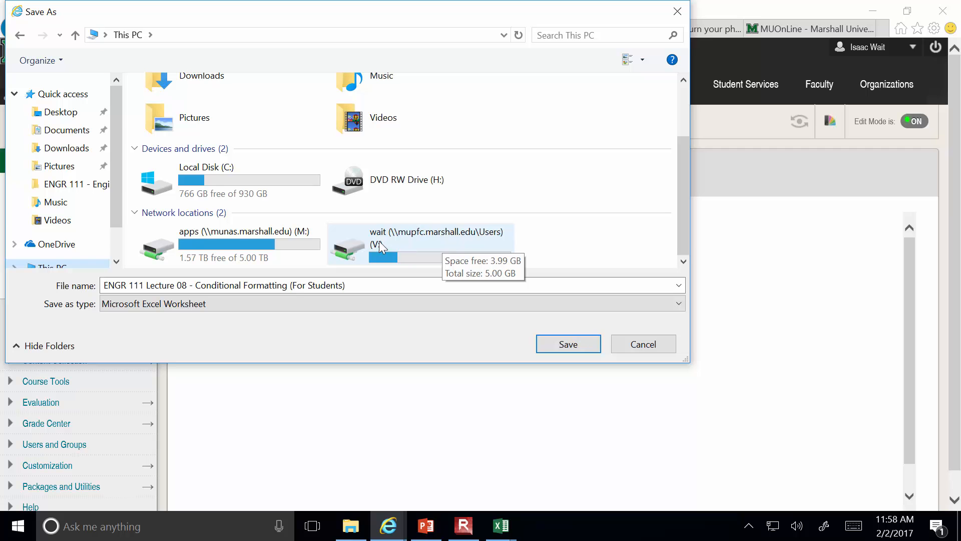
double_click(394, 245)
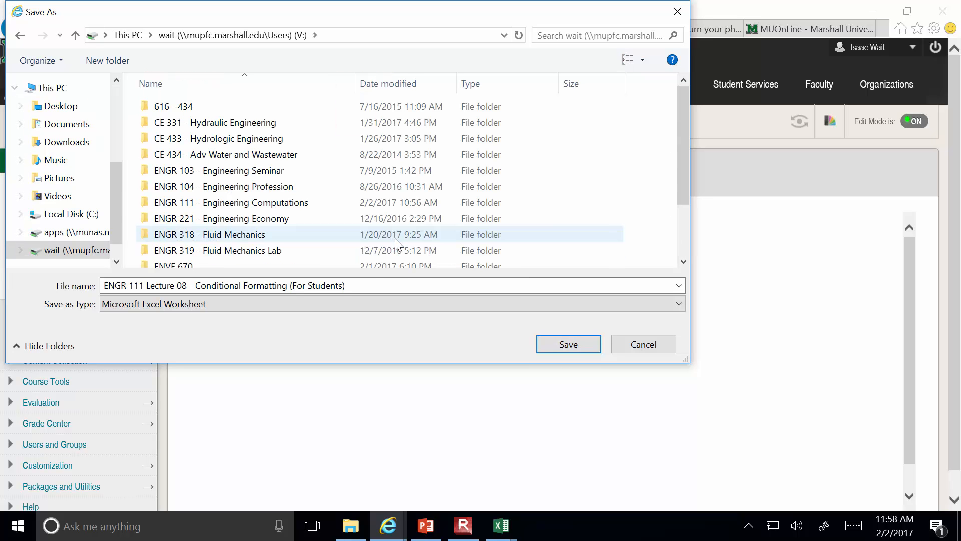
click(568, 344)
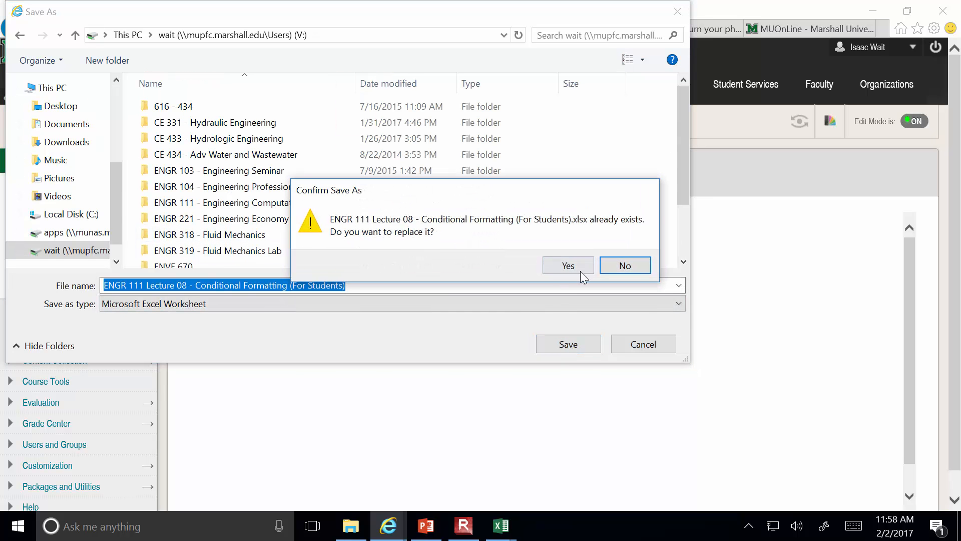
click(606, 267)
click(638, 346)
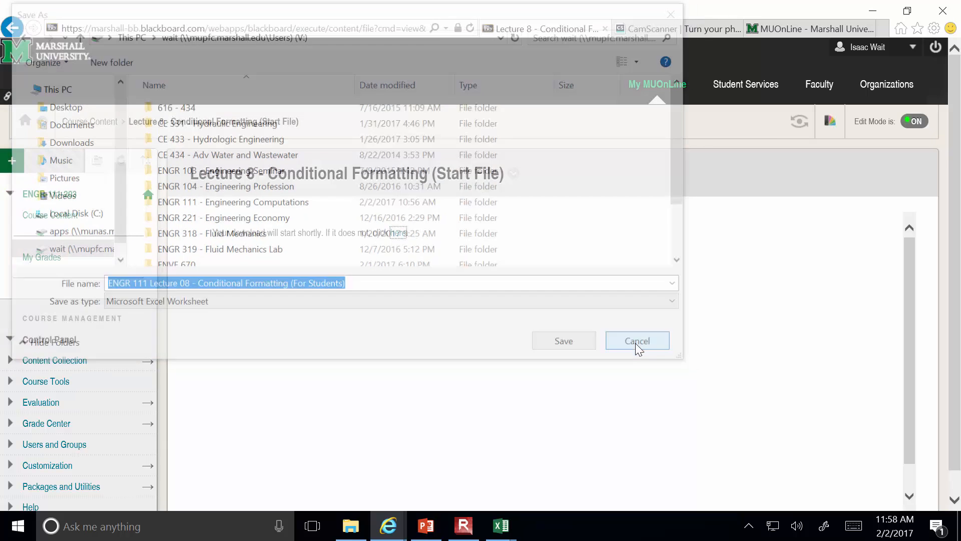
Step: Switch to the conditional formatting workbook in Excel and look through the 28-day compressive strength values for all samples
mouse_move(500, 525)
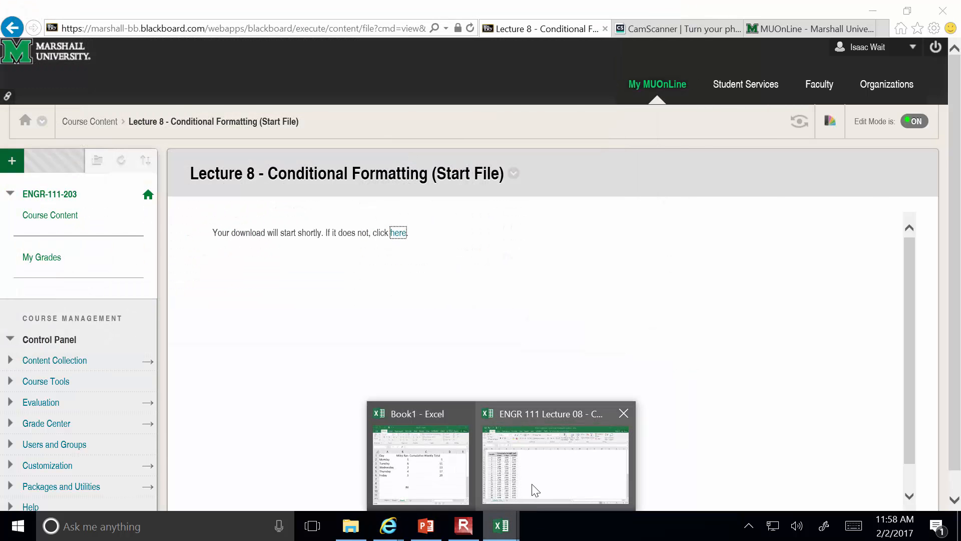
click(527, 499)
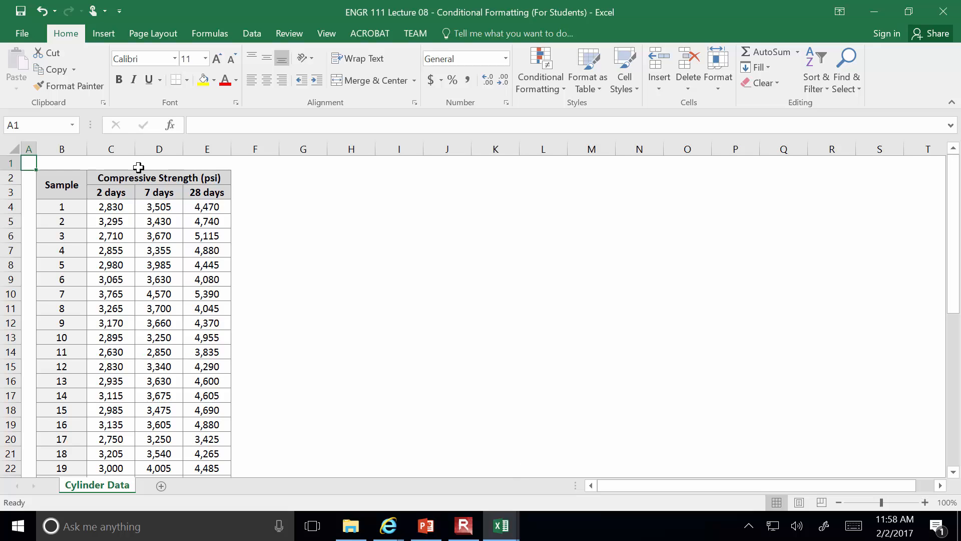
click(218, 209)
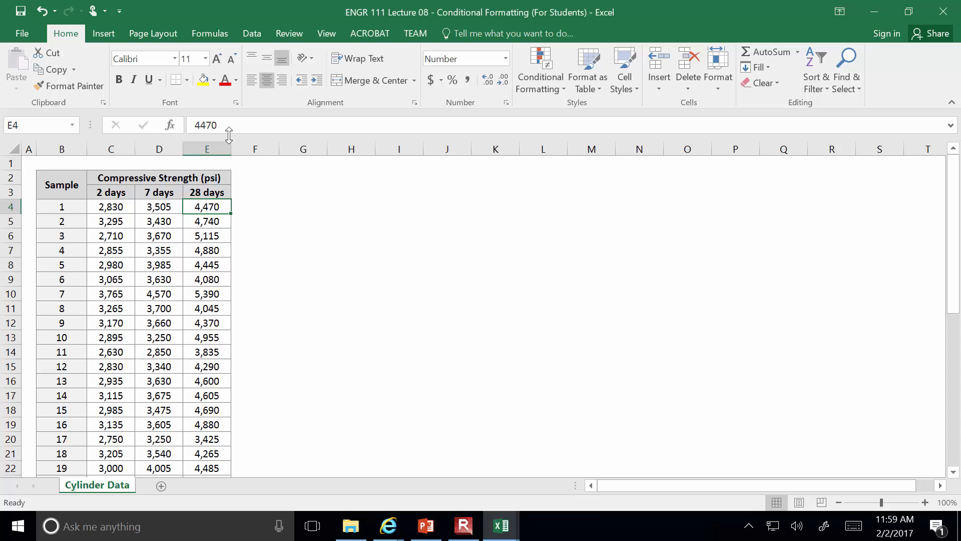
scroll(294, 285, down, 5)
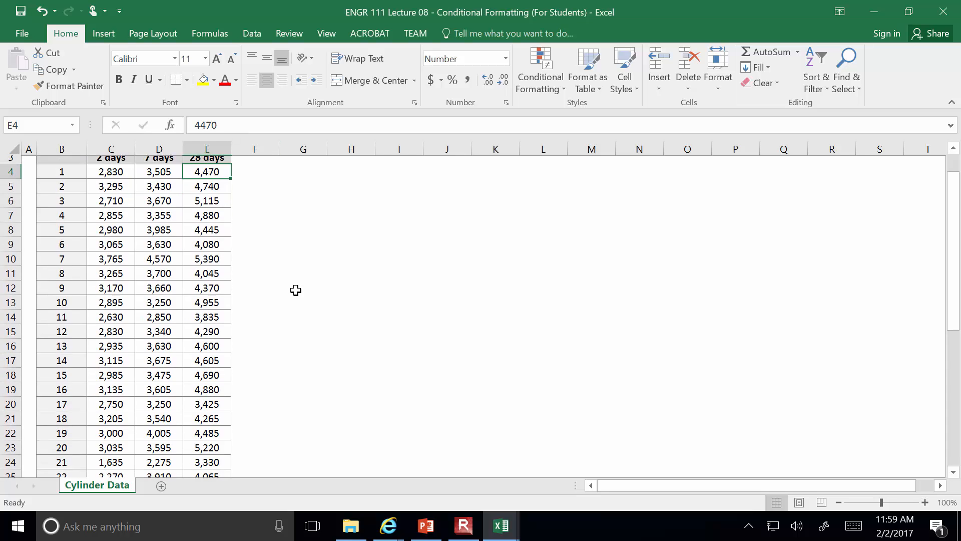
scroll(293, 286, down, 4)
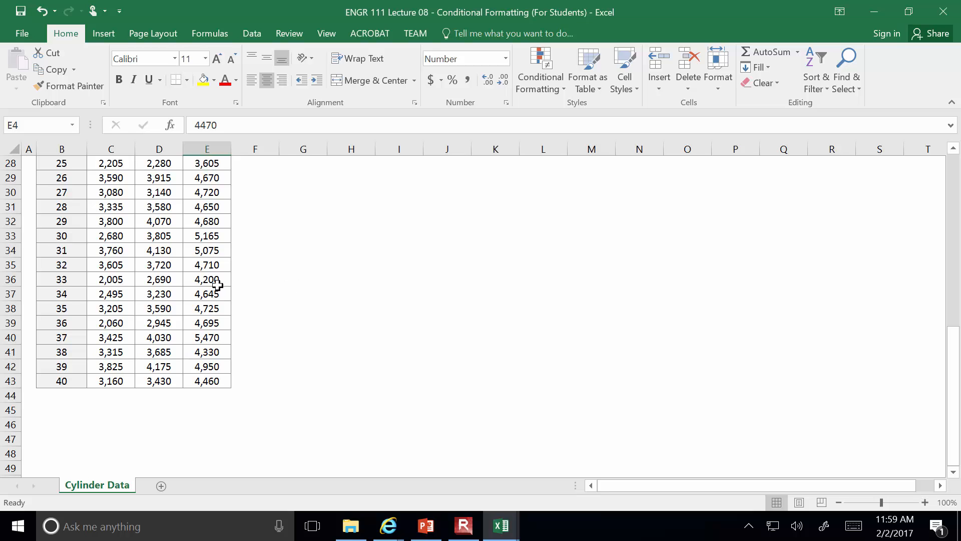
scroll(217, 285, up, 9)
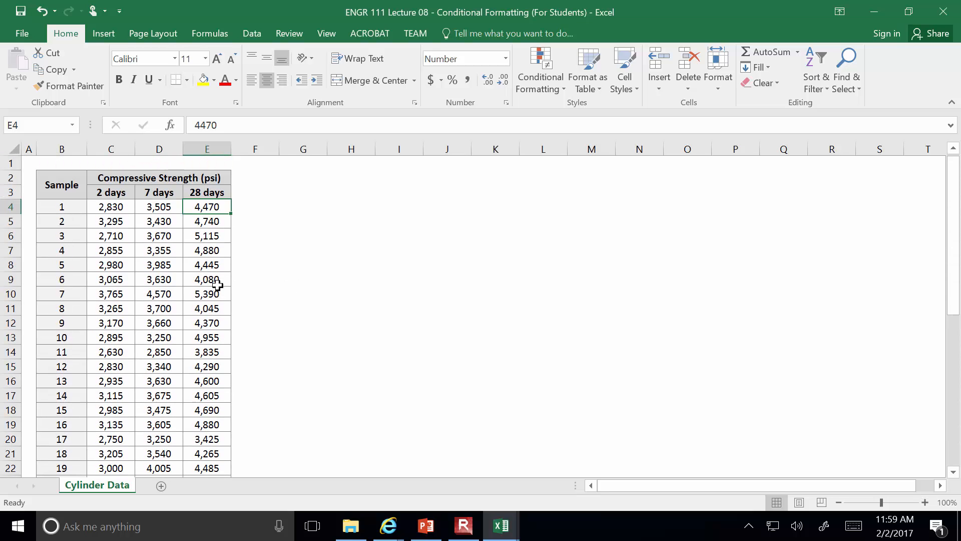
click(217, 221)
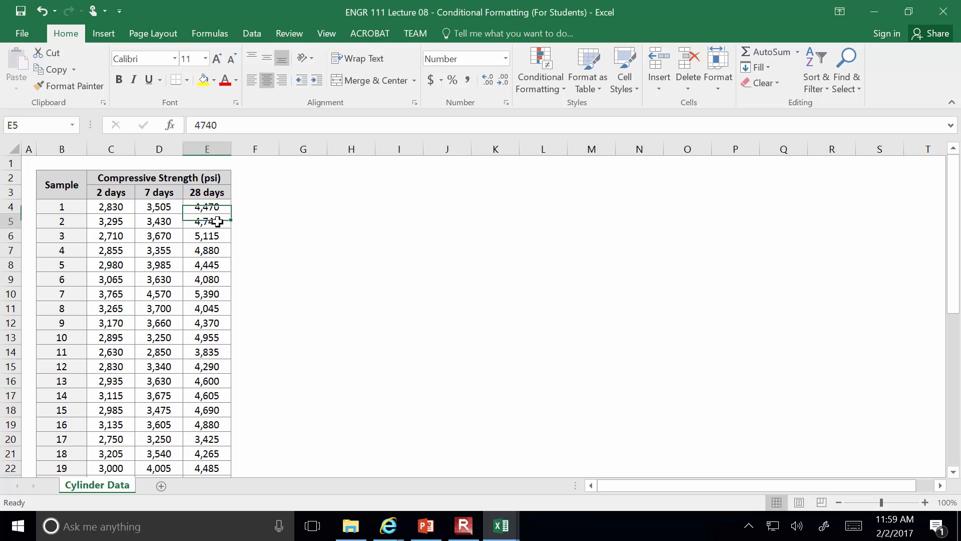
click(219, 236)
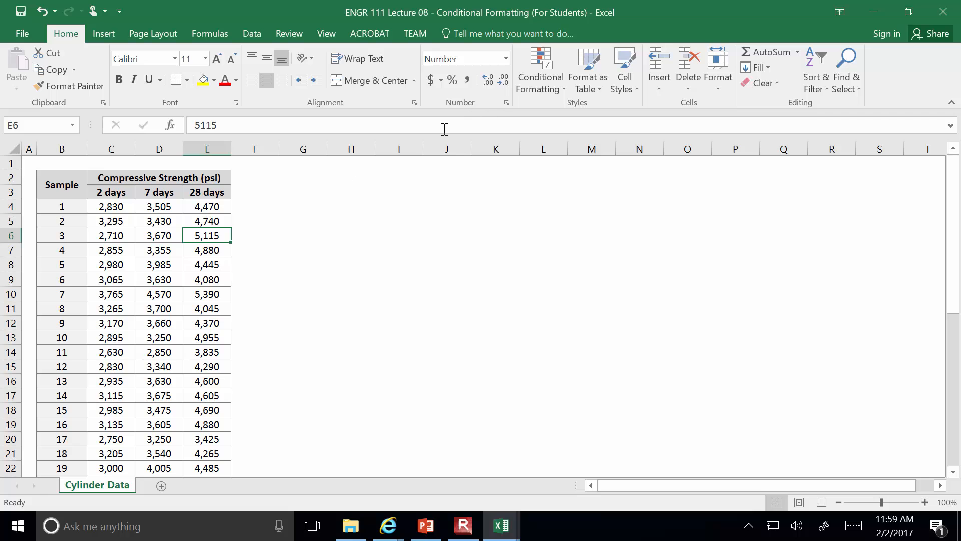
click(215, 205)
drag(215, 204, 226, 458)
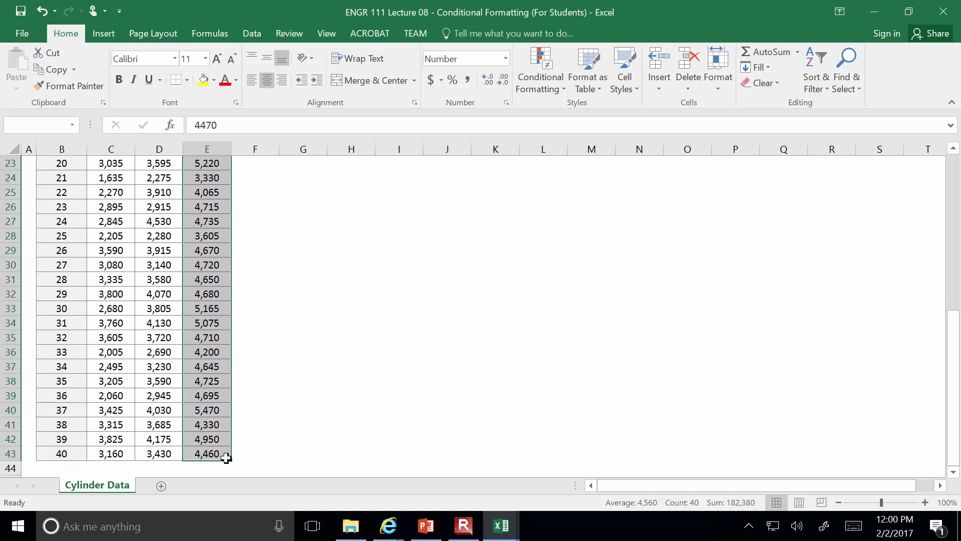
scroll(355, 242, up, 3)
scroll(355, 242, up, 5)
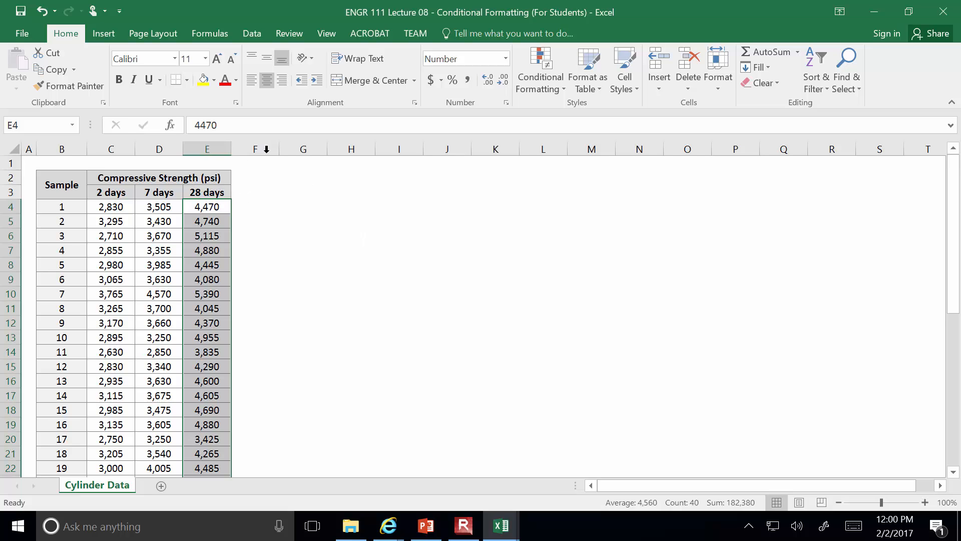
click(559, 83)
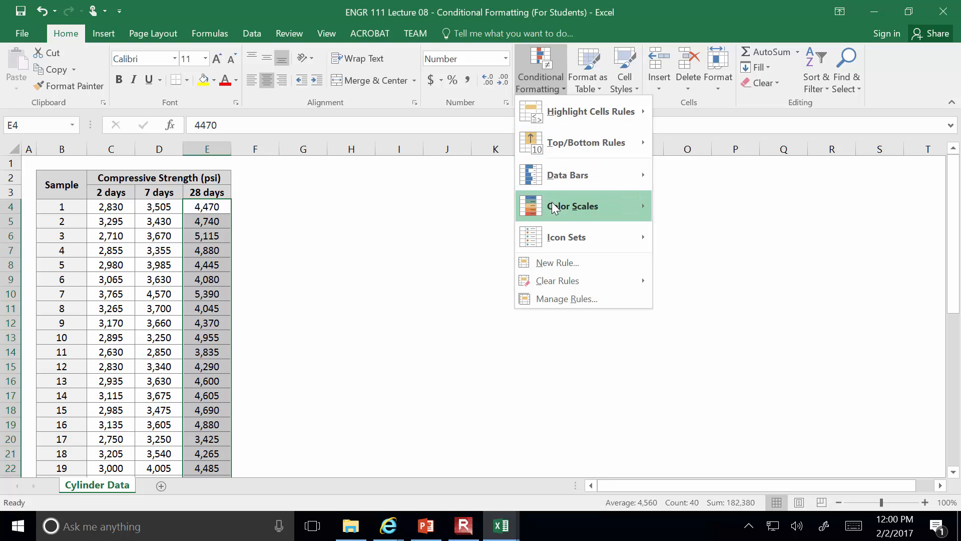
click(557, 262)
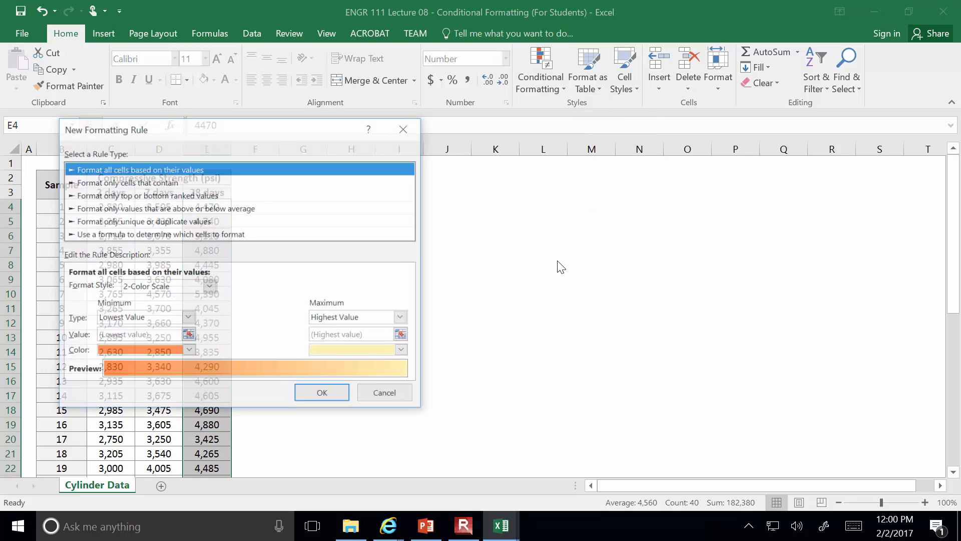
drag(245, 131, 542, 157)
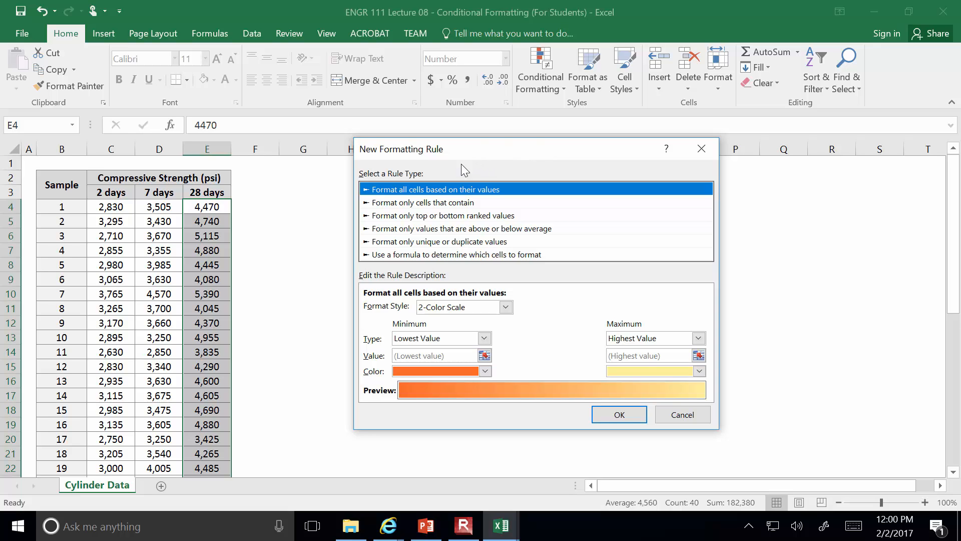
click(369, 204)
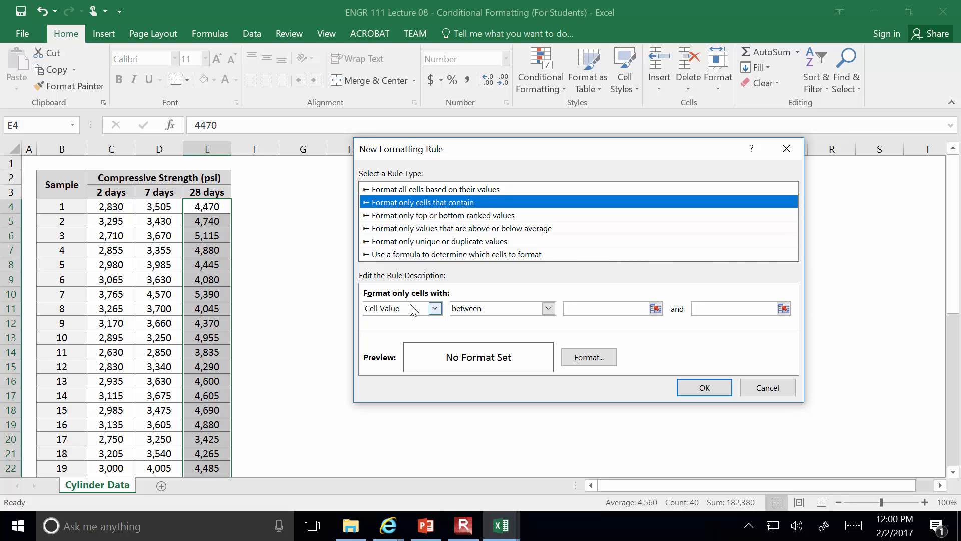
click(549, 308)
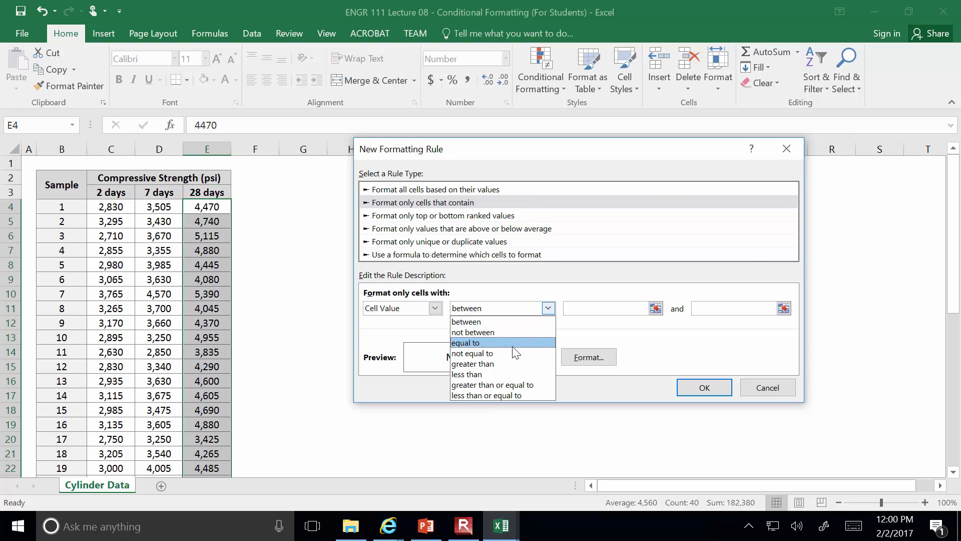
click(504, 363)
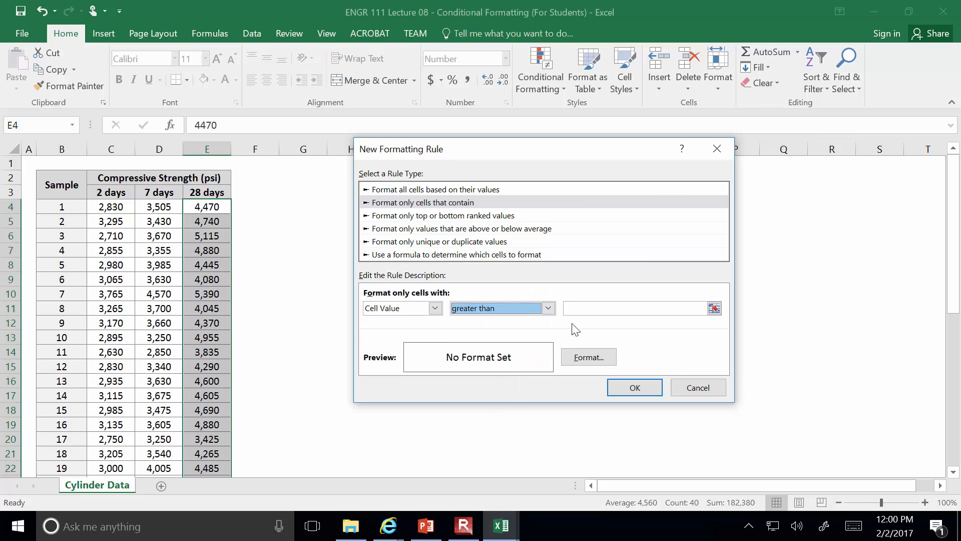
click(587, 307)
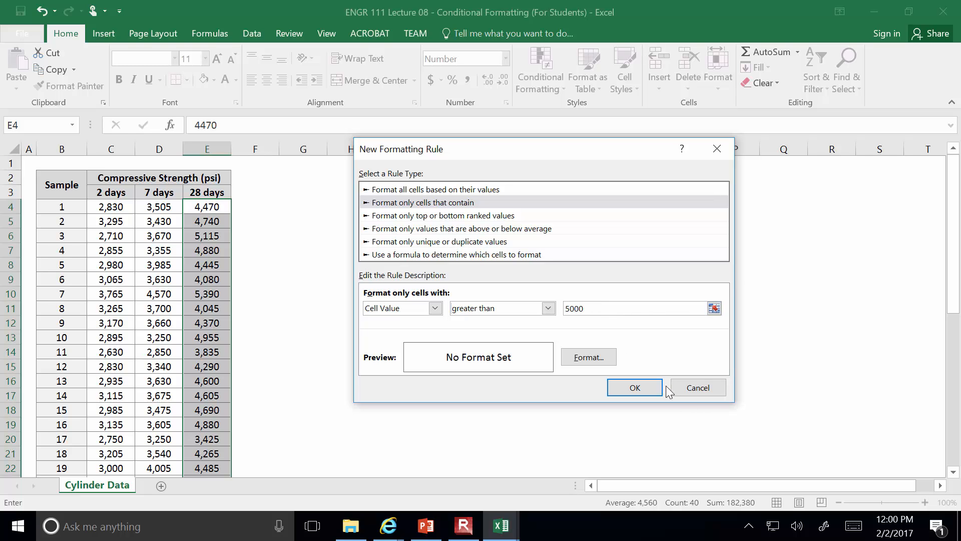
click(698, 388)
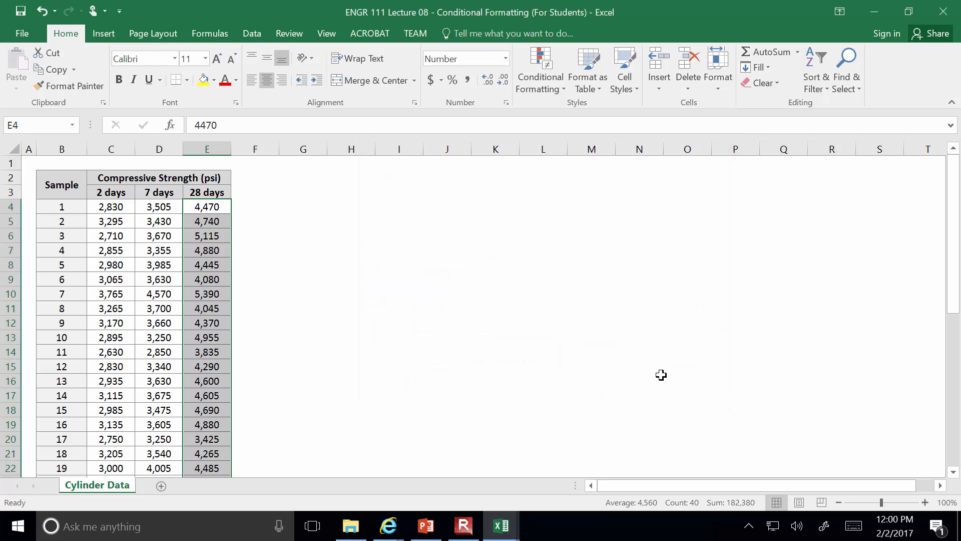
click(639, 380)
Step: Create a conditional formatting rule for the 28-day strengths that formats only cells with a value greater than 5000
drag(207, 207, 214, 445)
scroll(836, 310, up, 7)
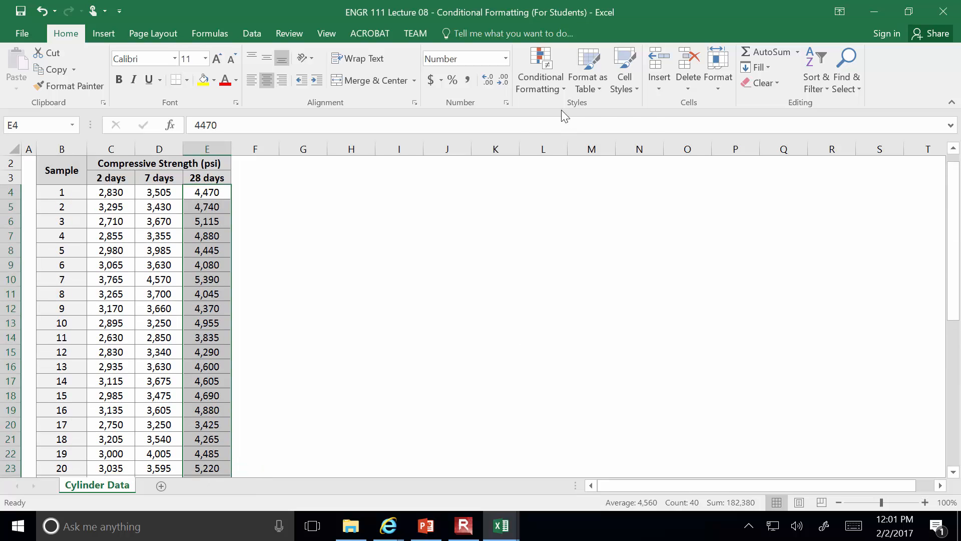
click(554, 87)
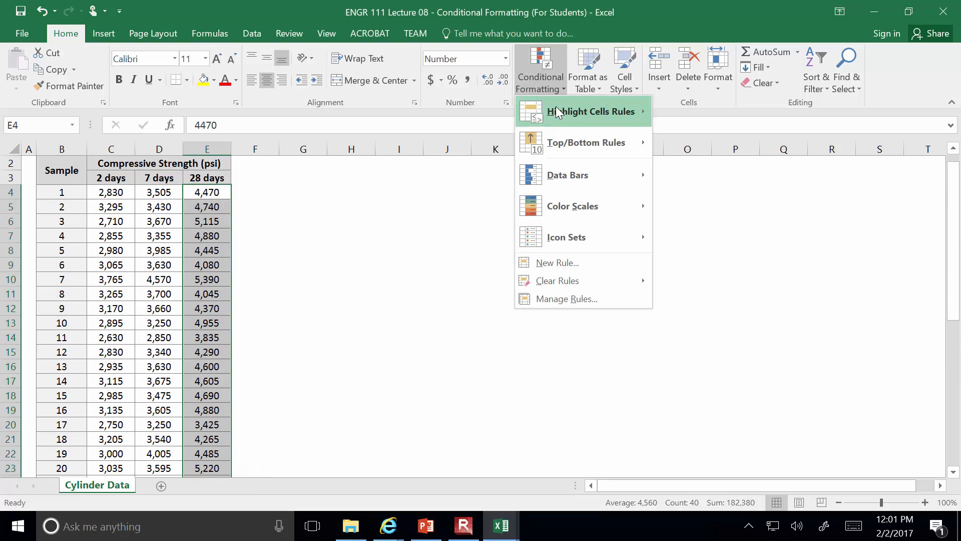
click(565, 261)
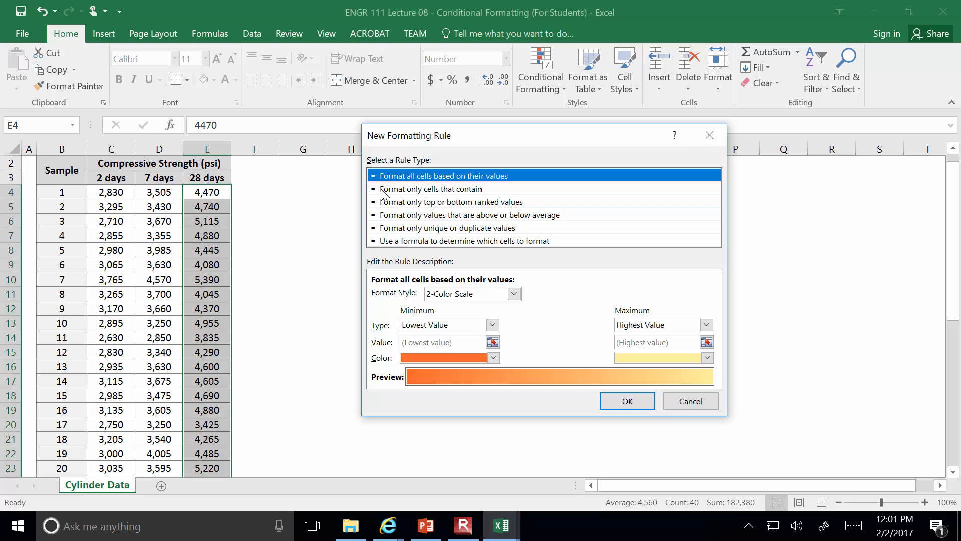
click(422, 190)
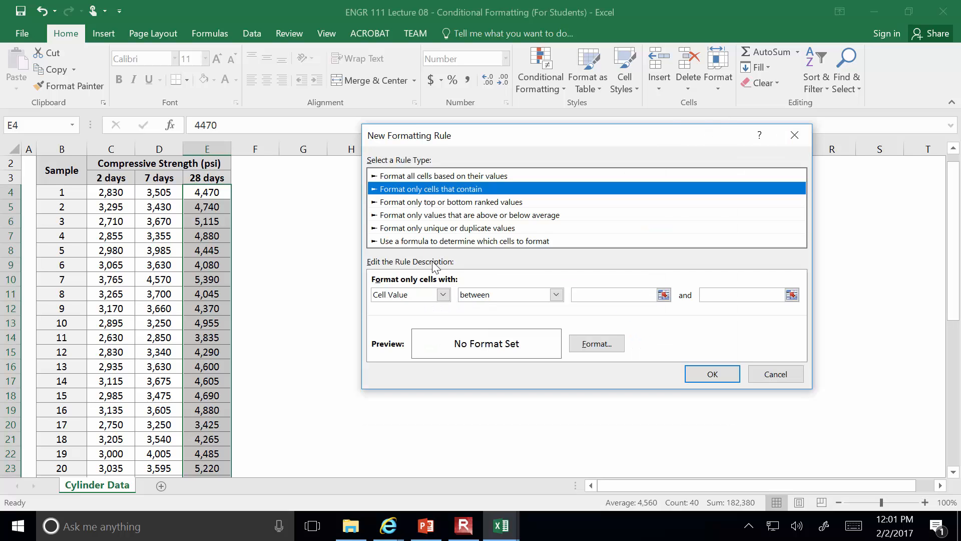
click(556, 296)
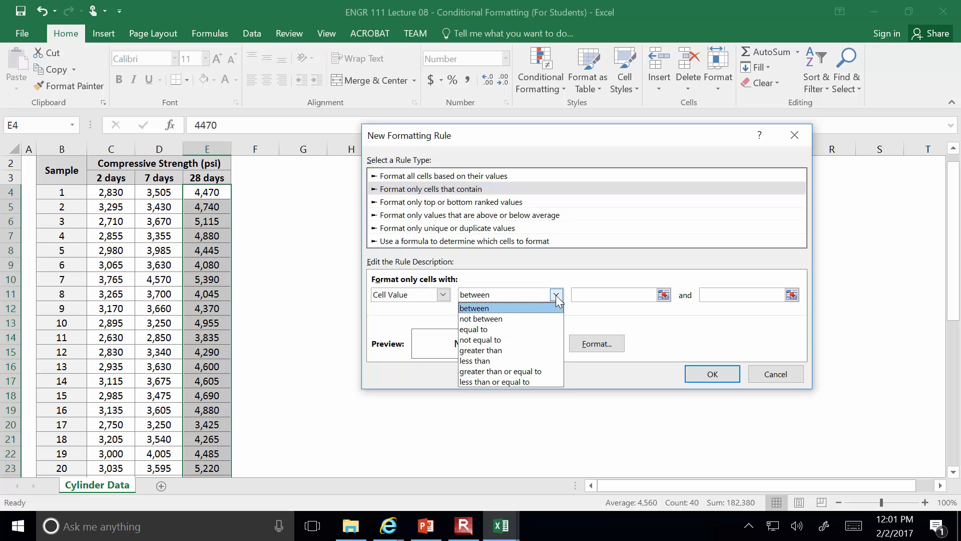
click(527, 350)
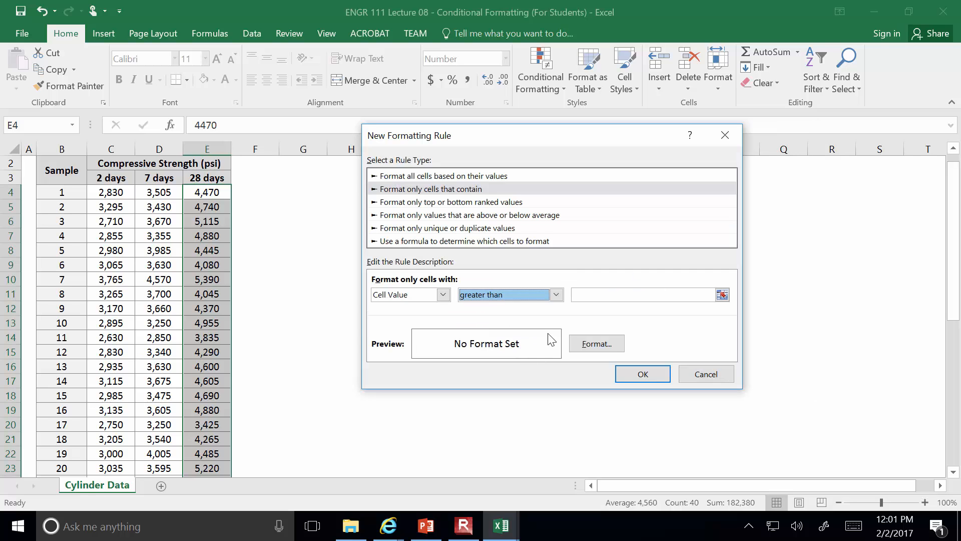
click(590, 294)
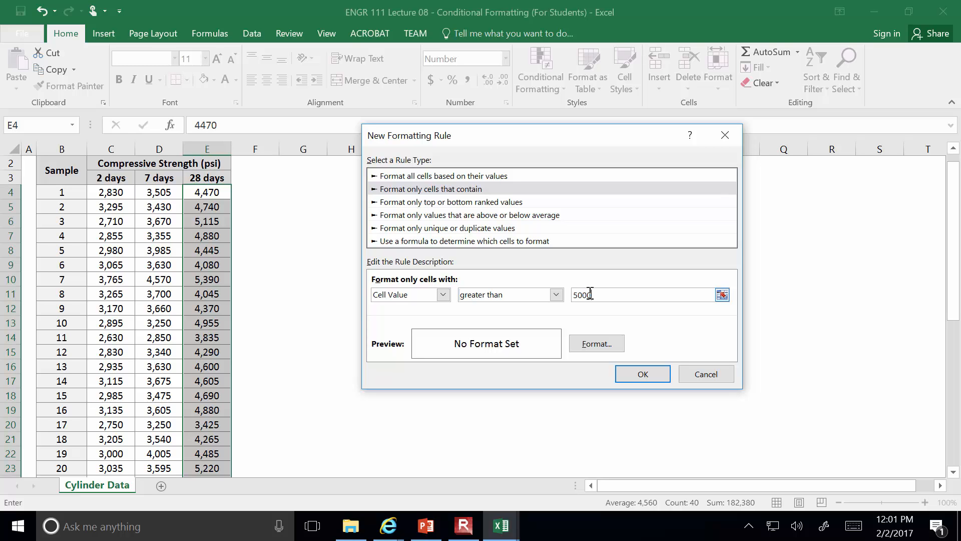
Step: Give the greater-than-5000 rule the lightest green background fill and apply it to the 28-day strengths
click(593, 348)
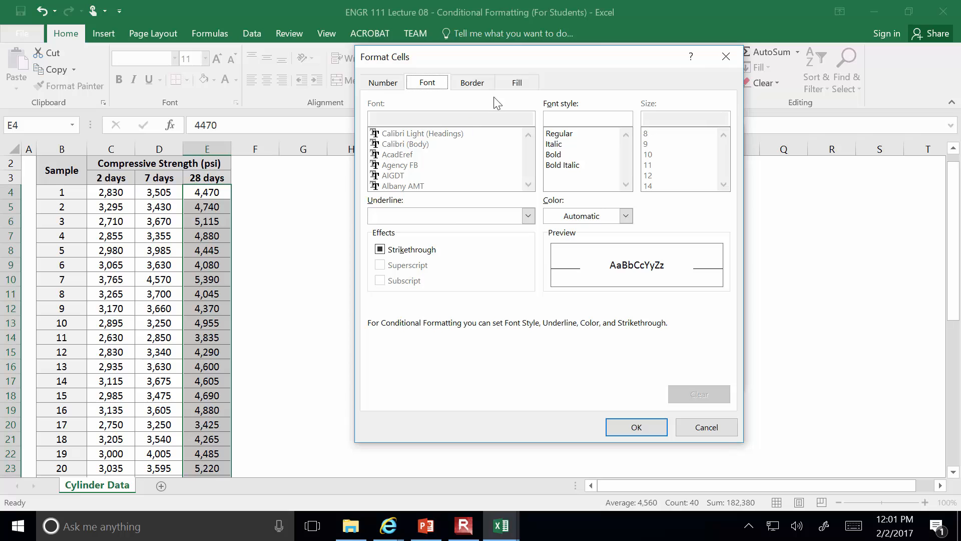
click(521, 84)
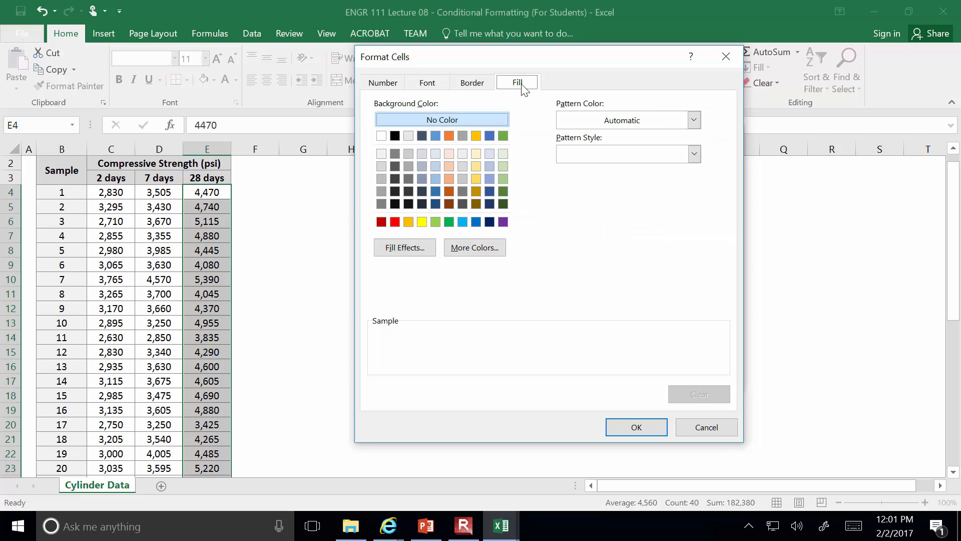
click(504, 154)
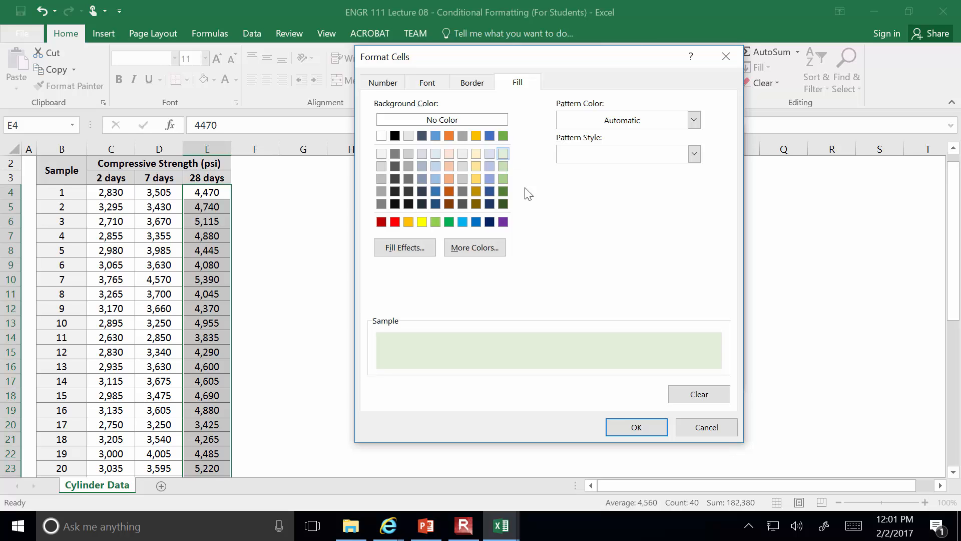
click(625, 428)
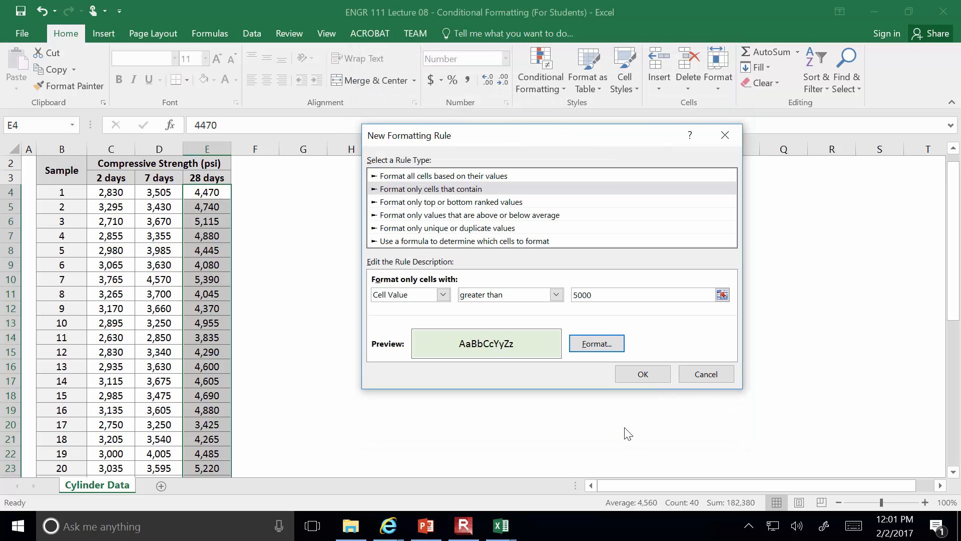
click(642, 374)
click(544, 353)
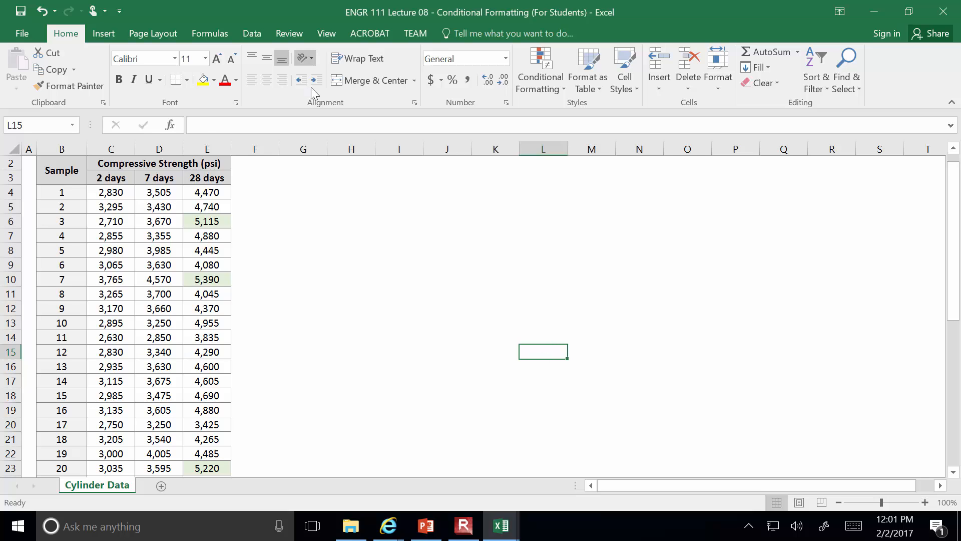
Step: Examine the fill colour options for sample 7's 28-day strength and check which values in the column are highlighted
click(202, 281)
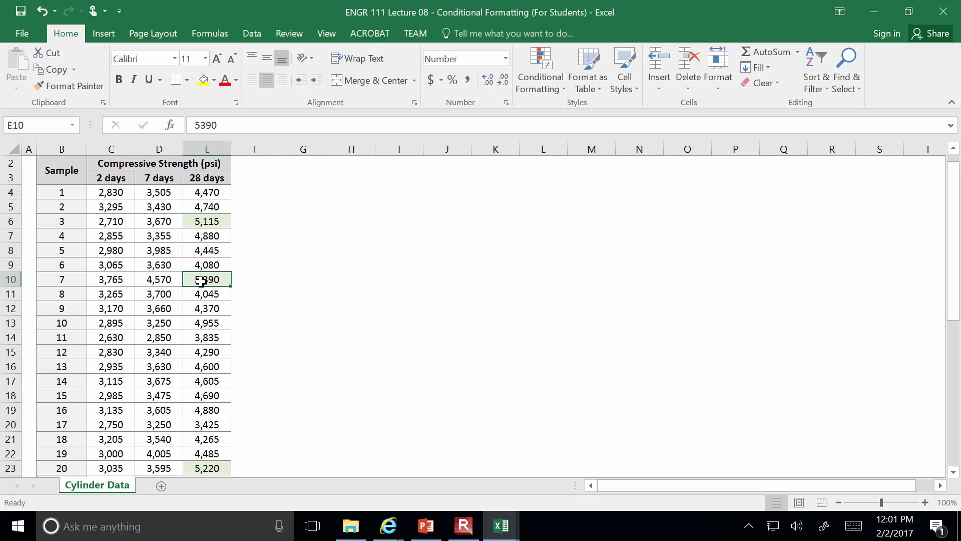
click(214, 79)
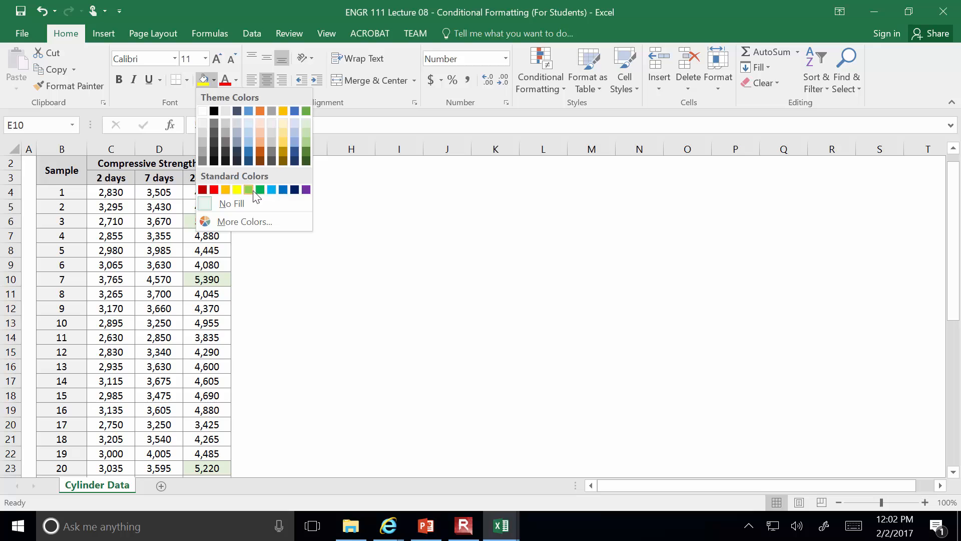
click(358, 14)
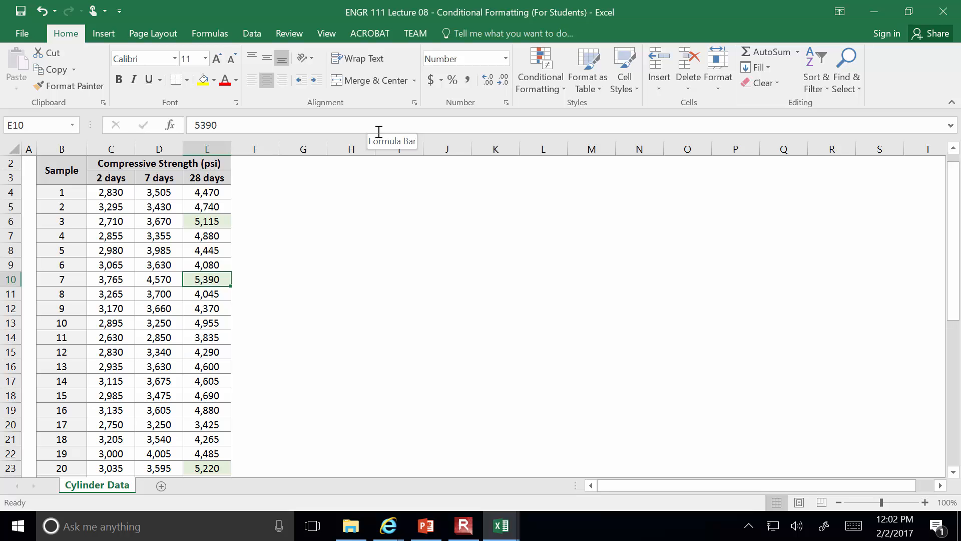
scroll(376, 182, down, 5)
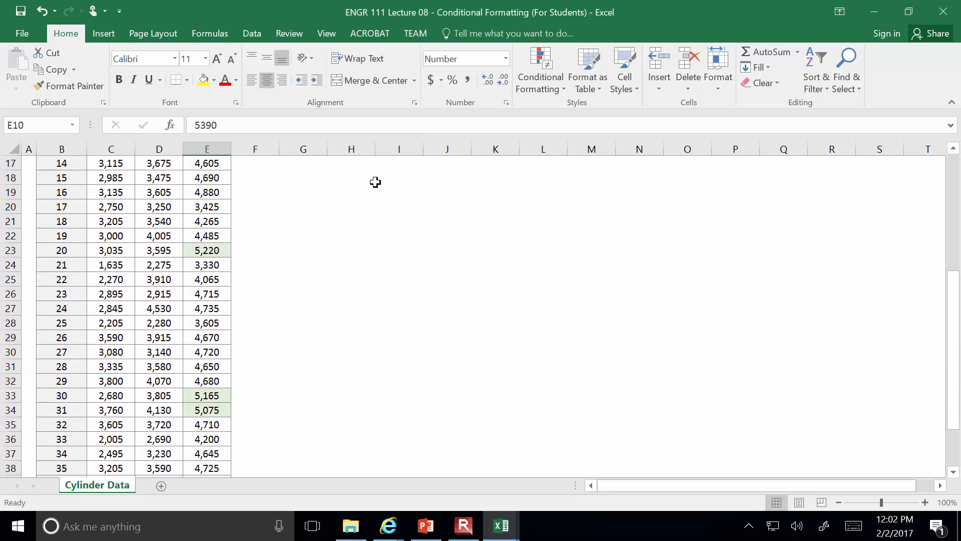
scroll(375, 182, down, 3)
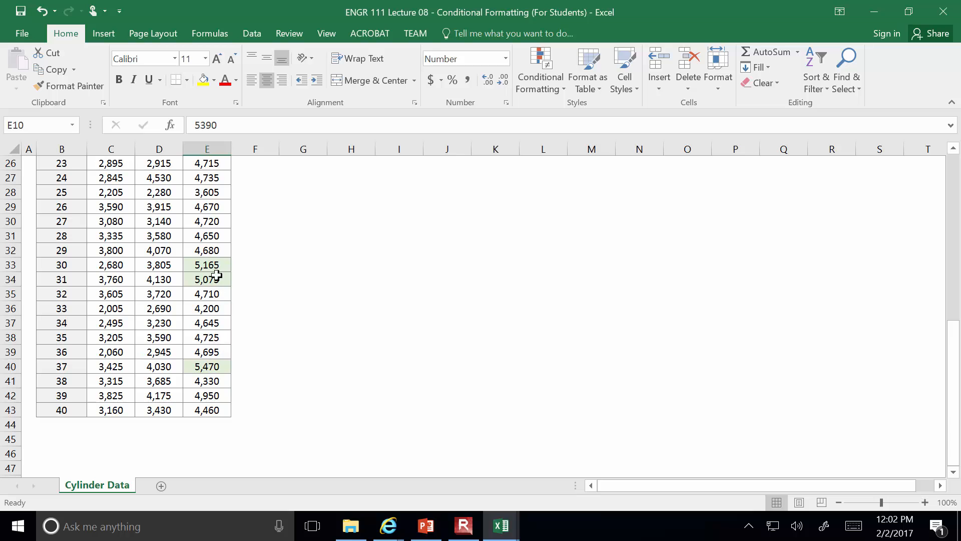
scroll(238, 326, up, 6)
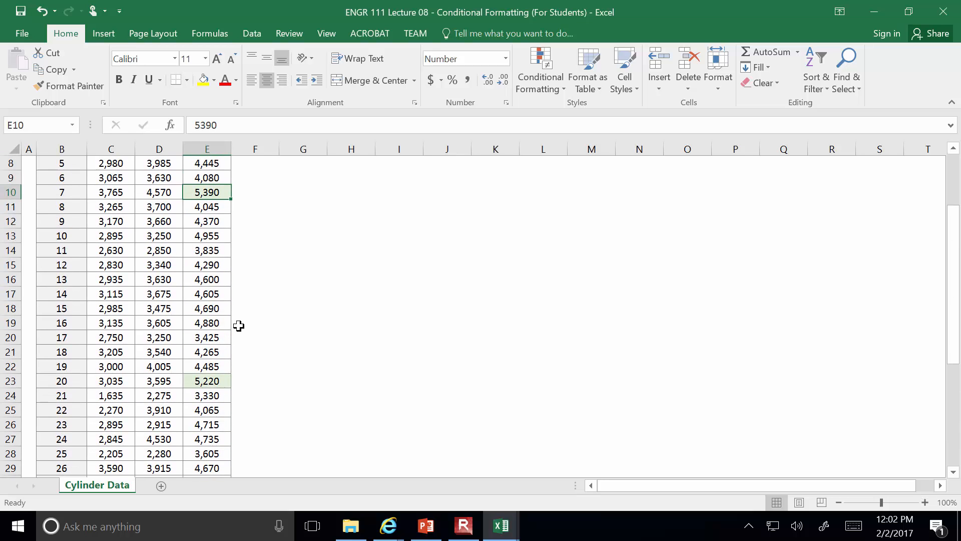
scroll(238, 325, up, 3)
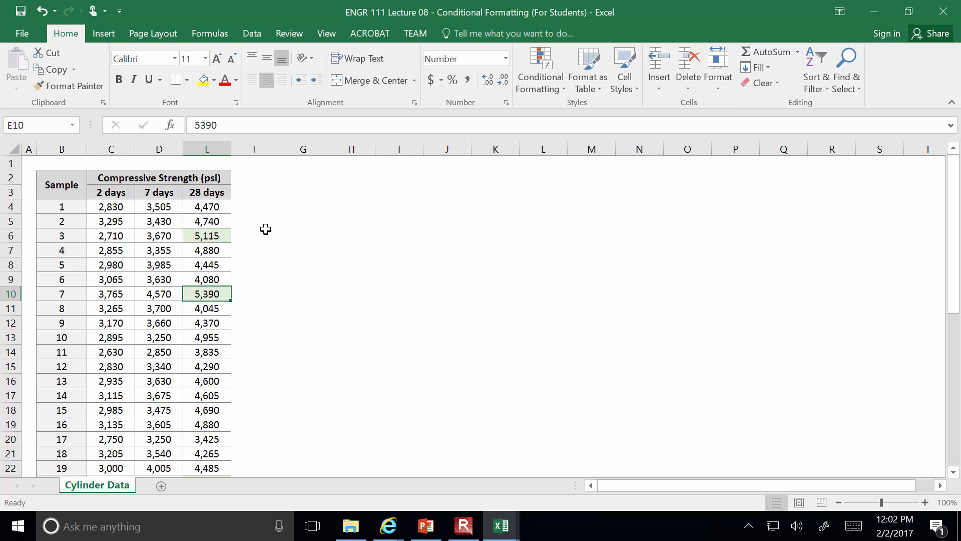
Step: Try different ways of selecting the full range of 28-day strengths, E4:E43, starting from the first sample
drag(206, 206, 217, 465)
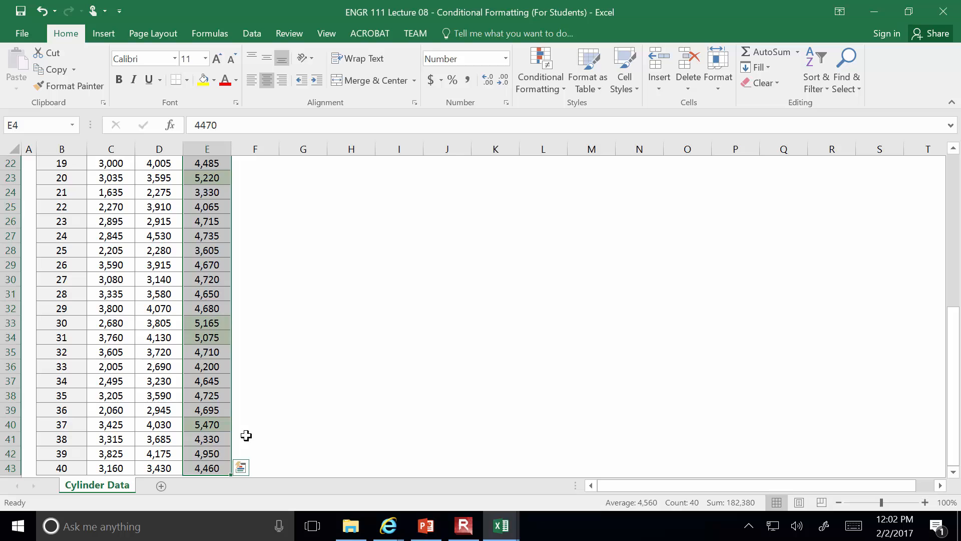
click(336, 357)
scroll(337, 356, up, 7)
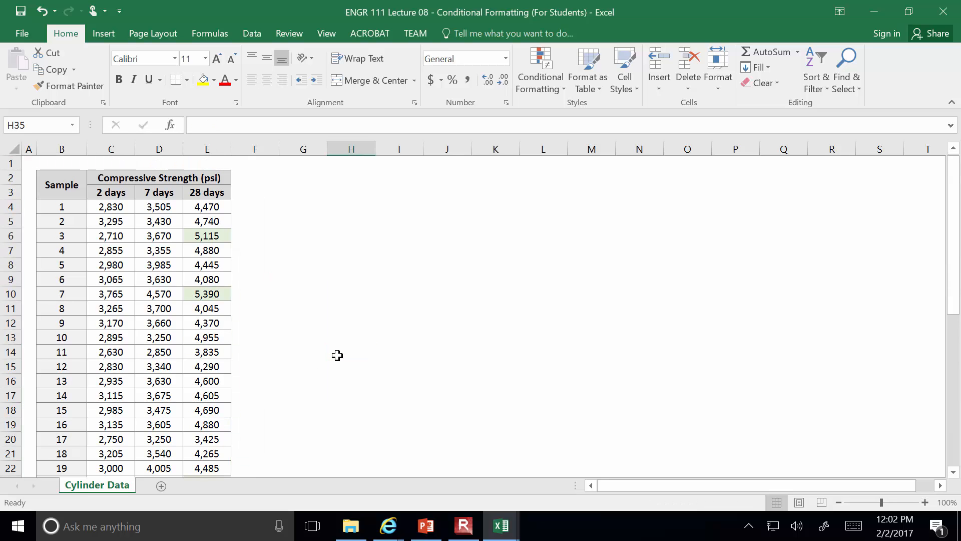
click(222, 208)
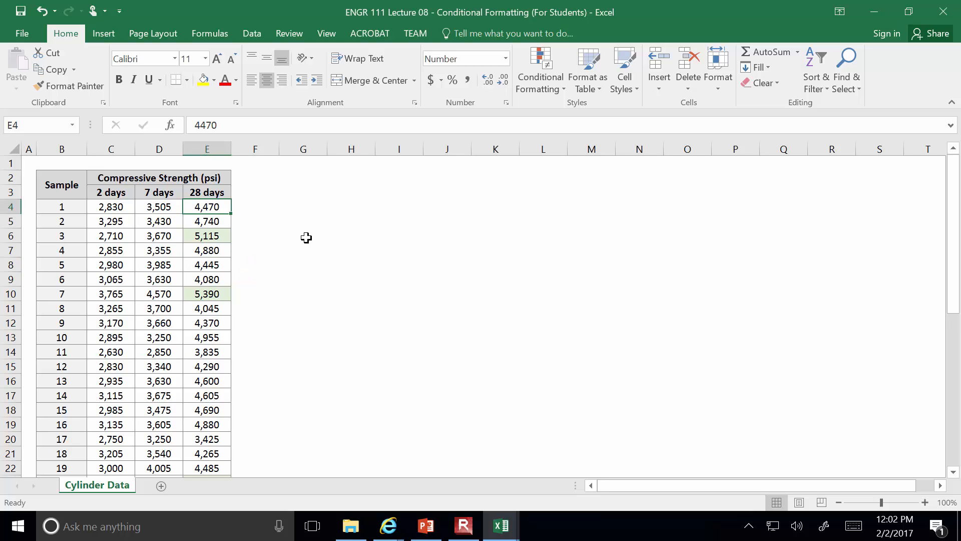
mouse_move(215, 205)
mouse_down()
mouse_move(218, 264)
mouse_move(214, 206)
mouse_up()
click(242, 208)
click(220, 208)
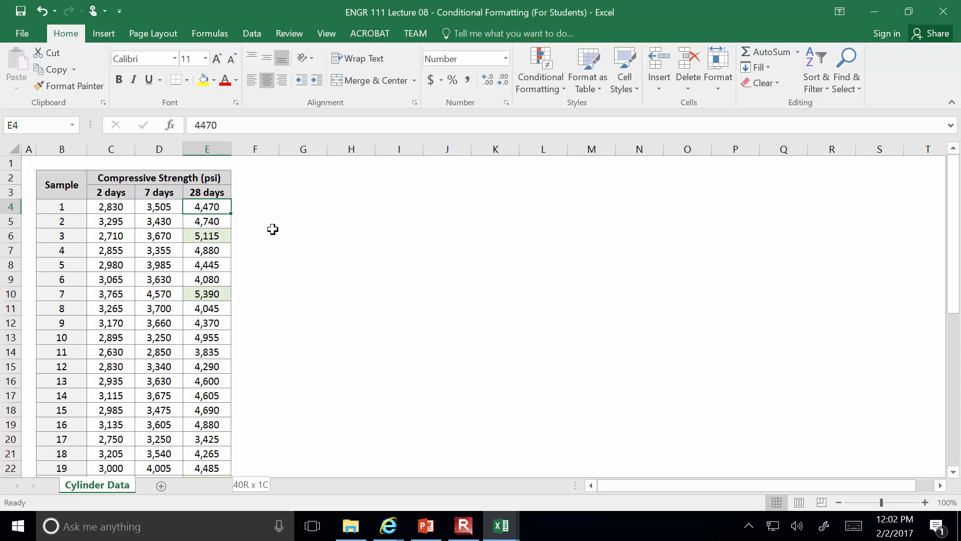
key(ctrl+shift+Down)
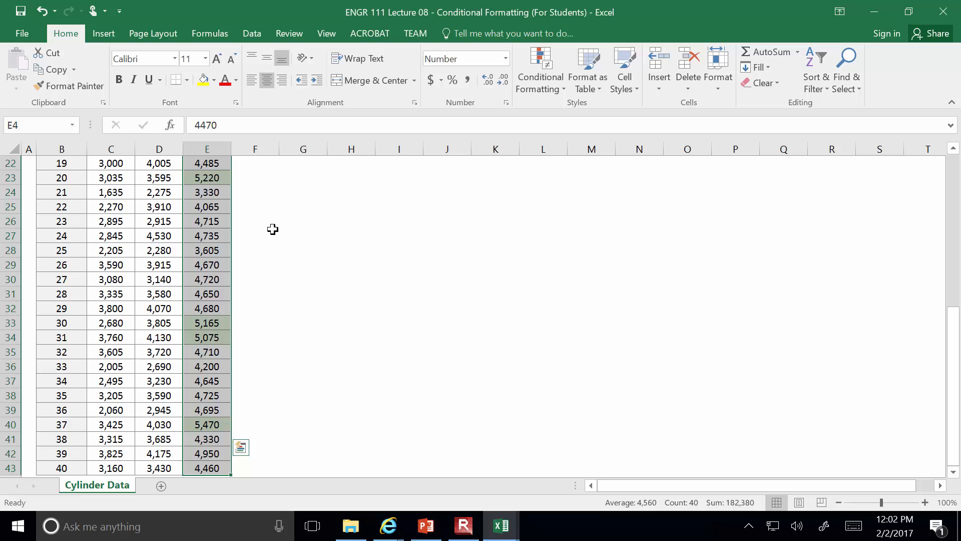
scroll(296, 240, up, 7)
click(297, 239)
drag(216, 205, 218, 453)
scroll(350, 265, up, 8)
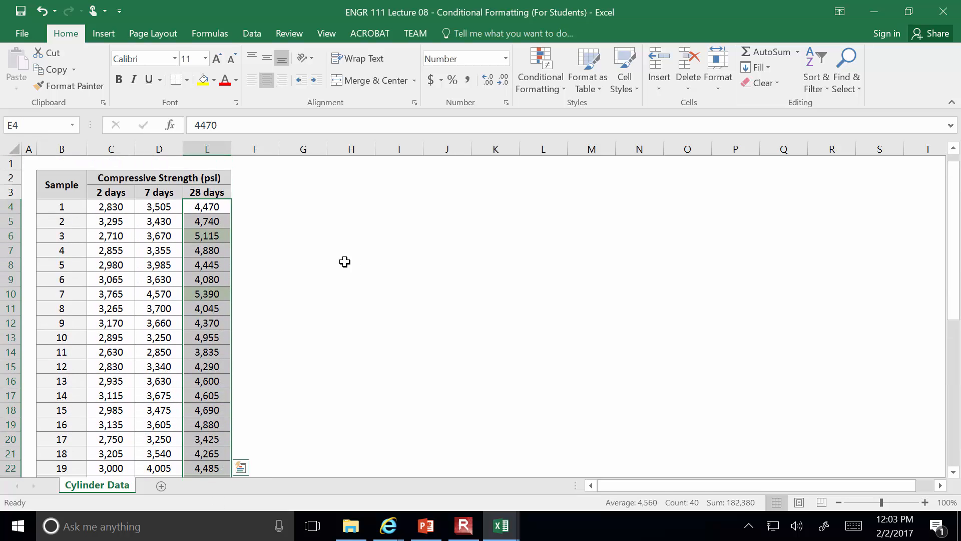
Step: Create another rule for E4:E43 that formats only cells with a value between 4000 and 5000
click(208, 207)
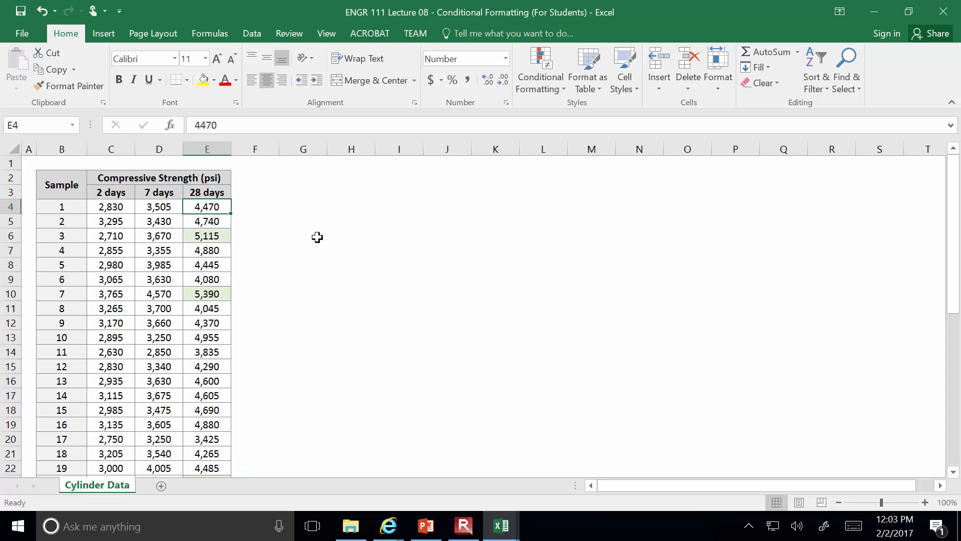
key(ctrl+shift+Down)
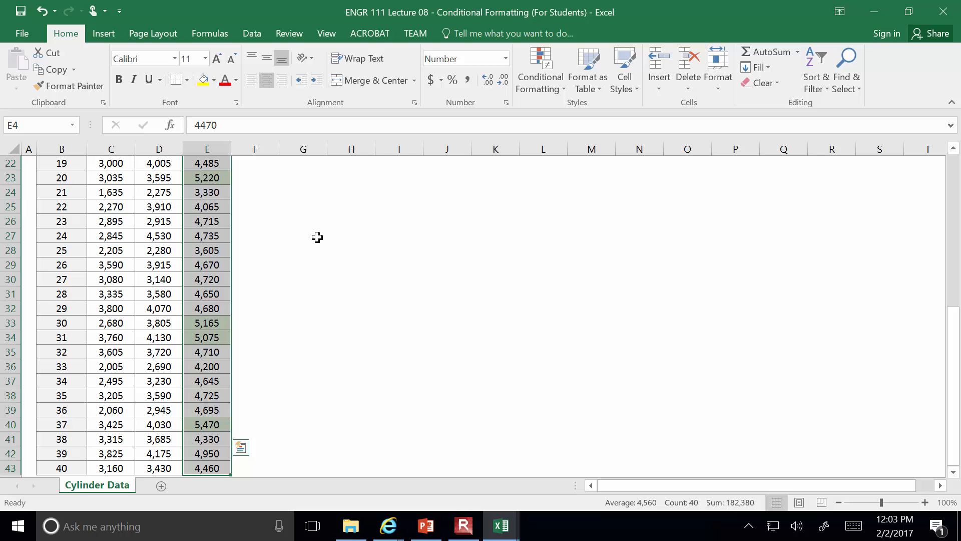
scroll(346, 260, up, 7)
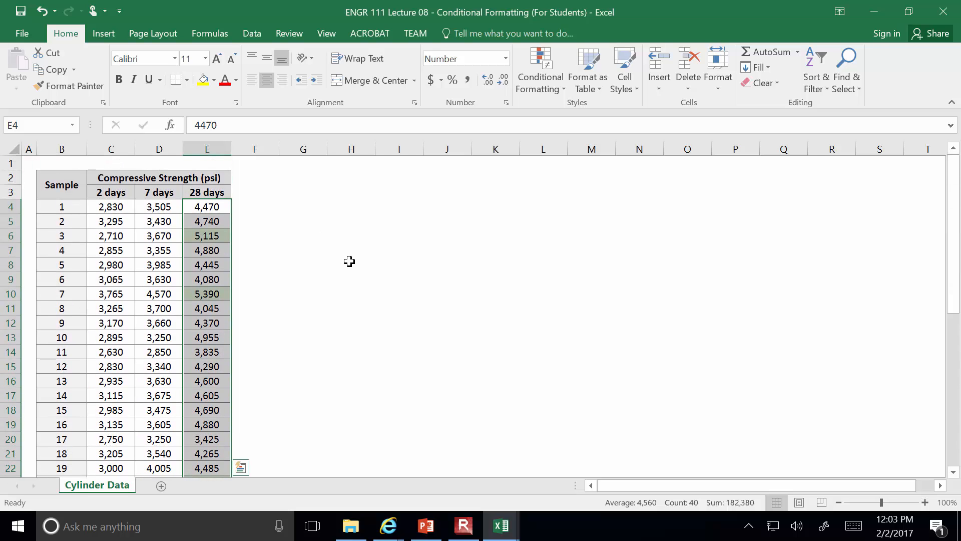
click(560, 91)
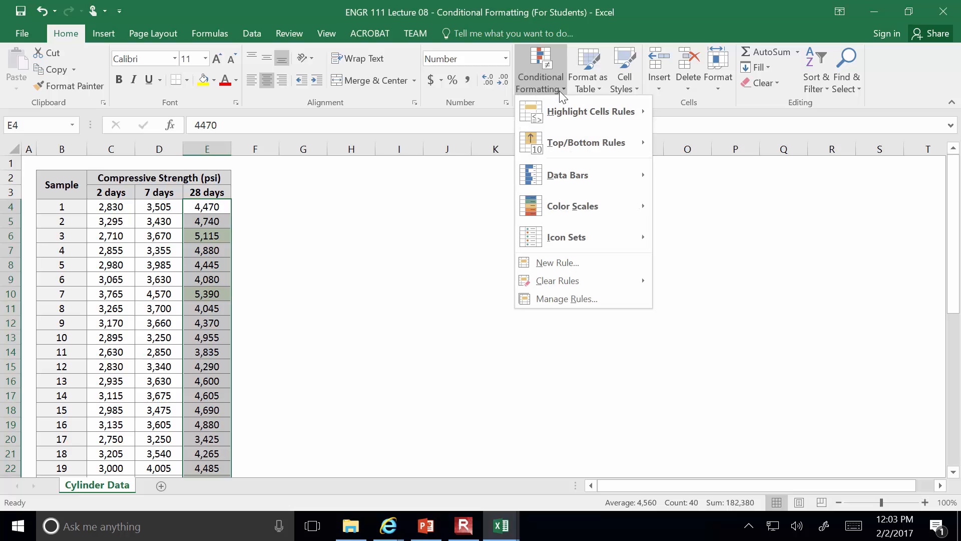
click(557, 263)
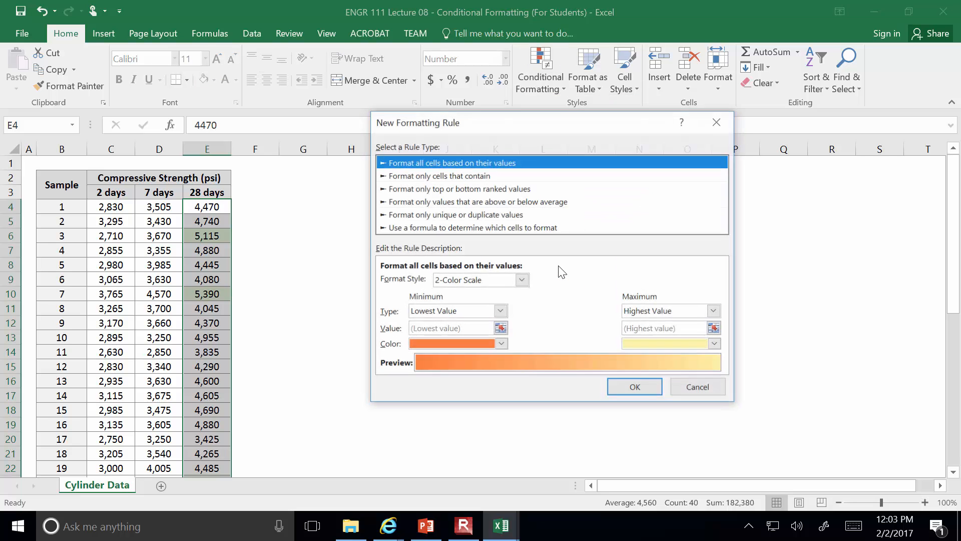
click(400, 176)
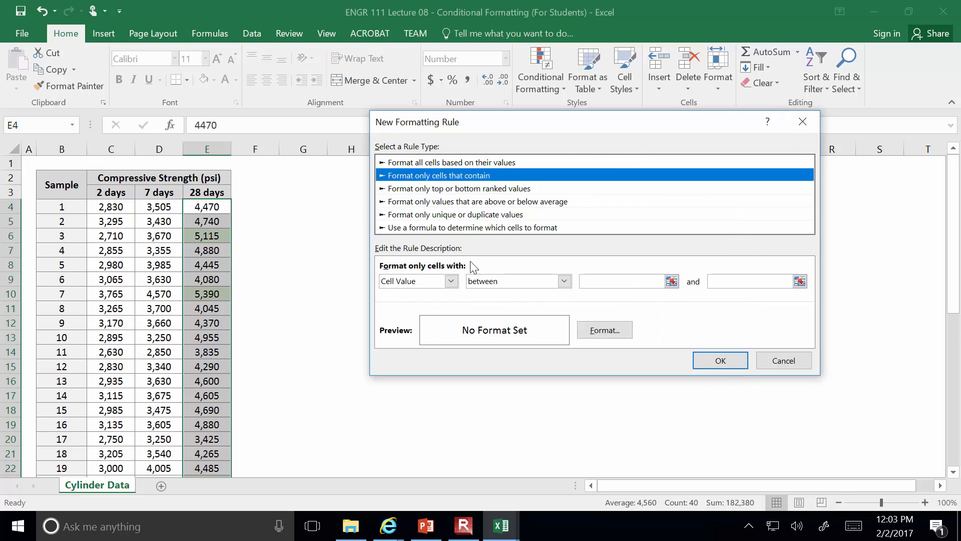
click(640, 282)
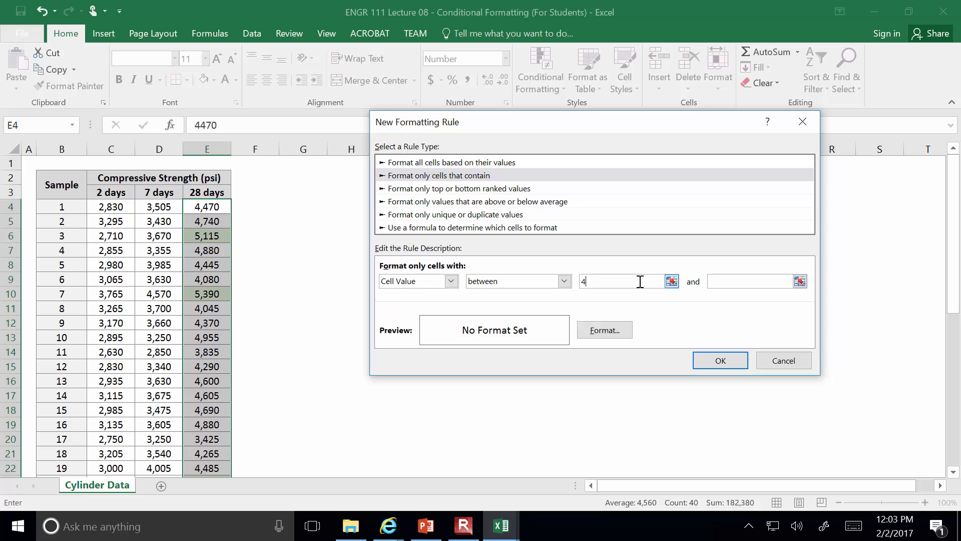
text(4000)
click(743, 282)
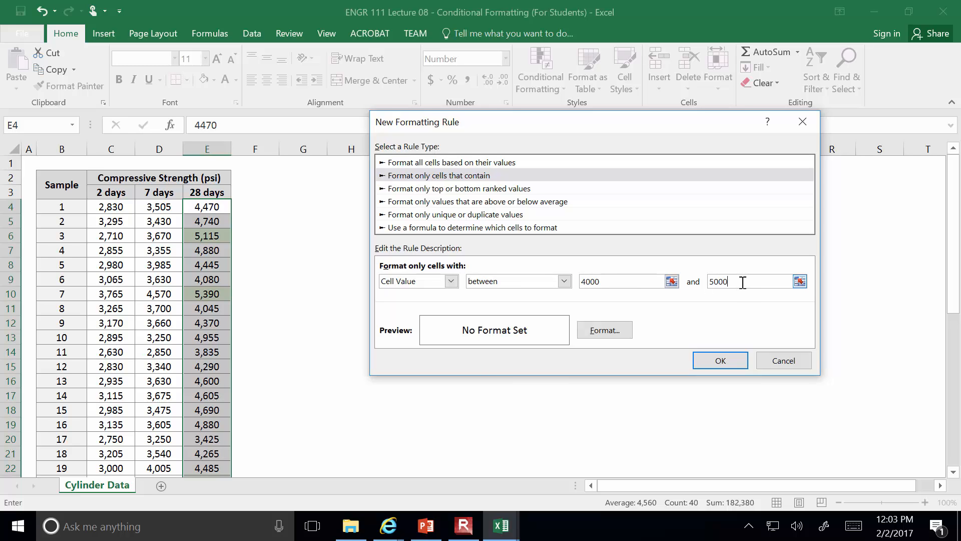
Step: Give the between-4000-and-5000 rule the lightest gold background fill and apply it to the 28-day strengths
click(604, 330)
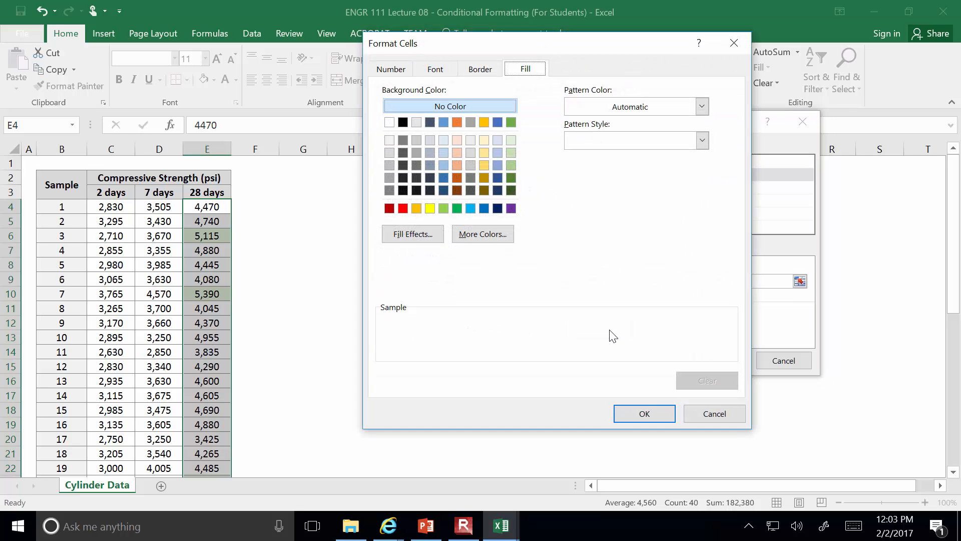
click(485, 140)
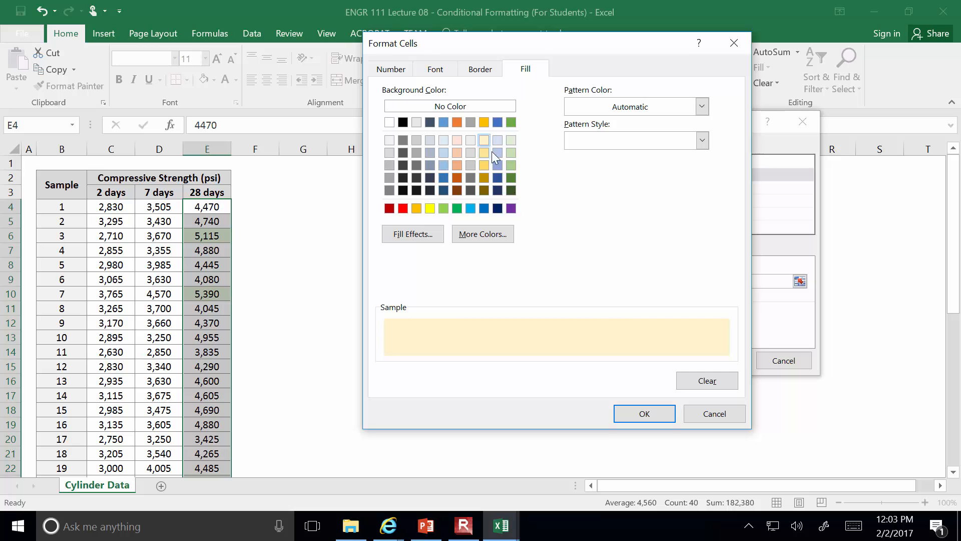
click(633, 414)
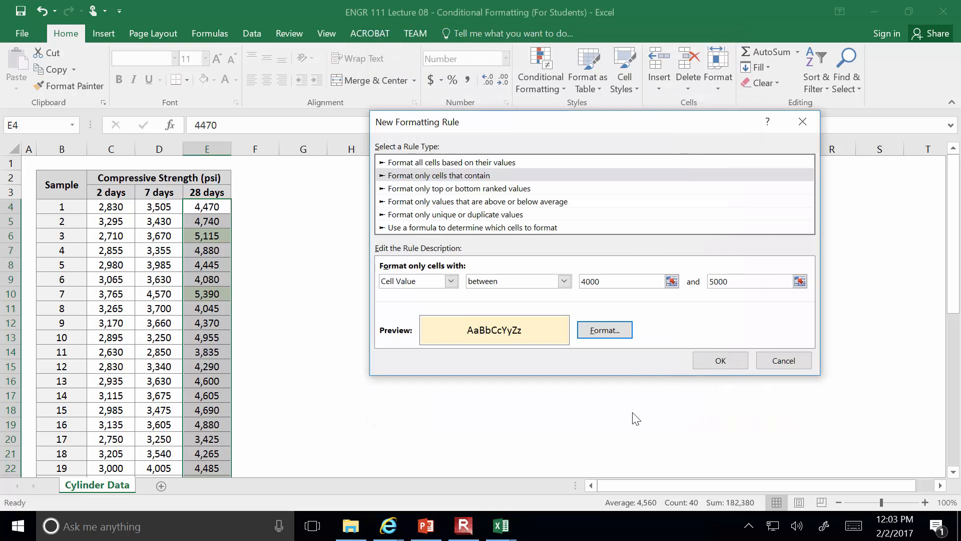
click(714, 358)
click(591, 365)
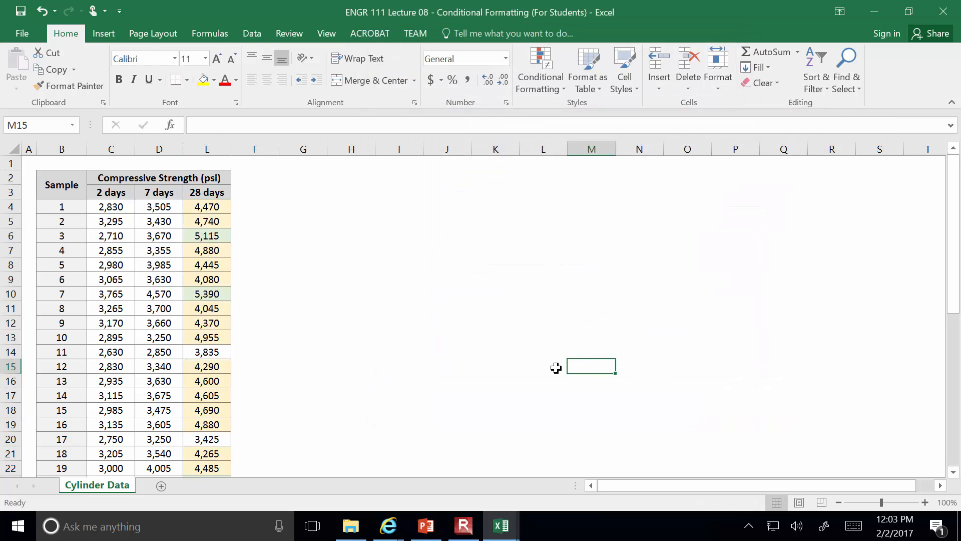
Step: Examine the 28-day strengths column to see which samples are highlighted and which still have no fill
click(213, 207)
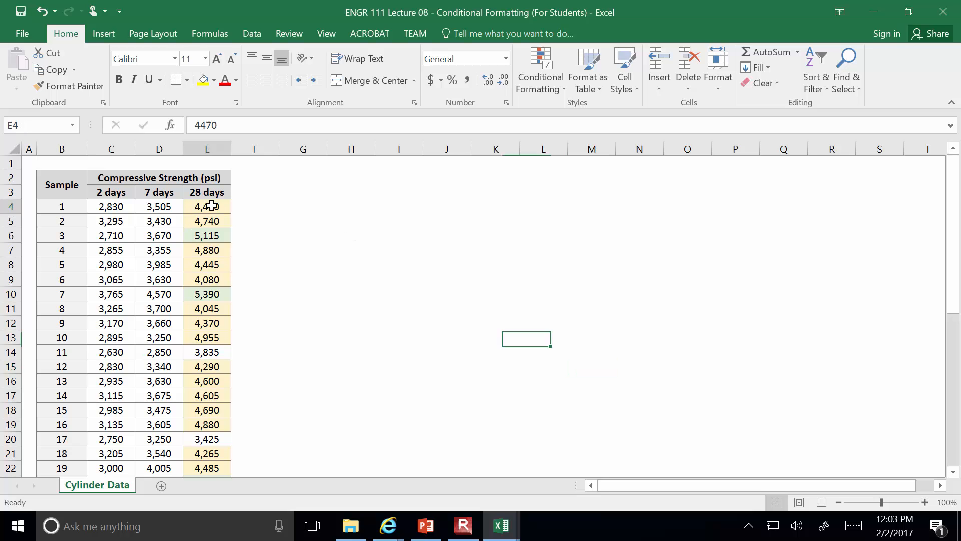
click(355, 233)
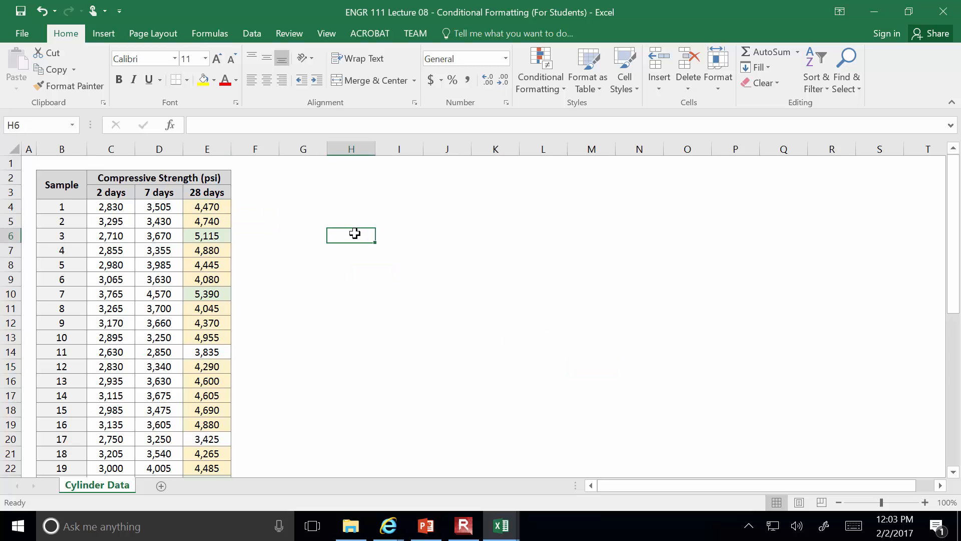
scroll(354, 233, down, 5)
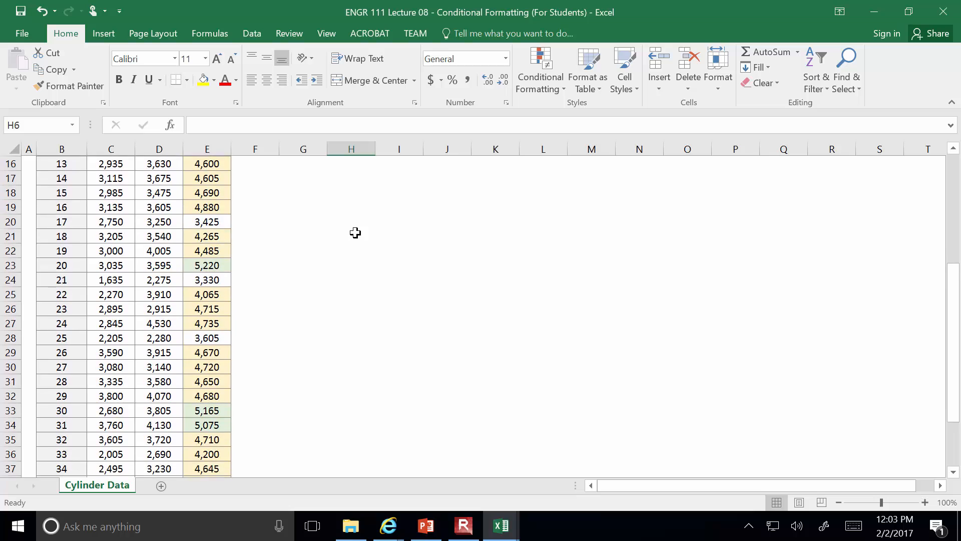
scroll(355, 233, down, 3)
scroll(355, 232, up, 8)
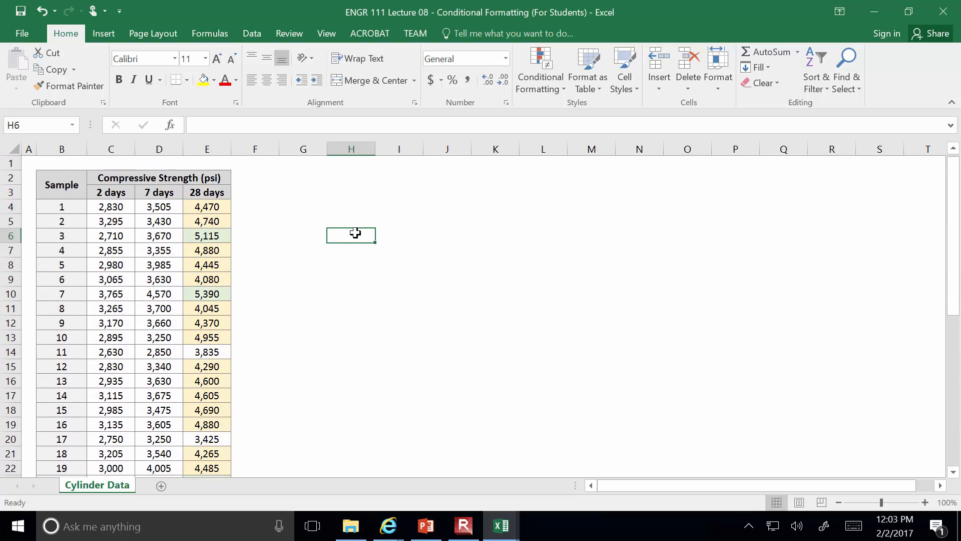
scroll(355, 233, down, 1)
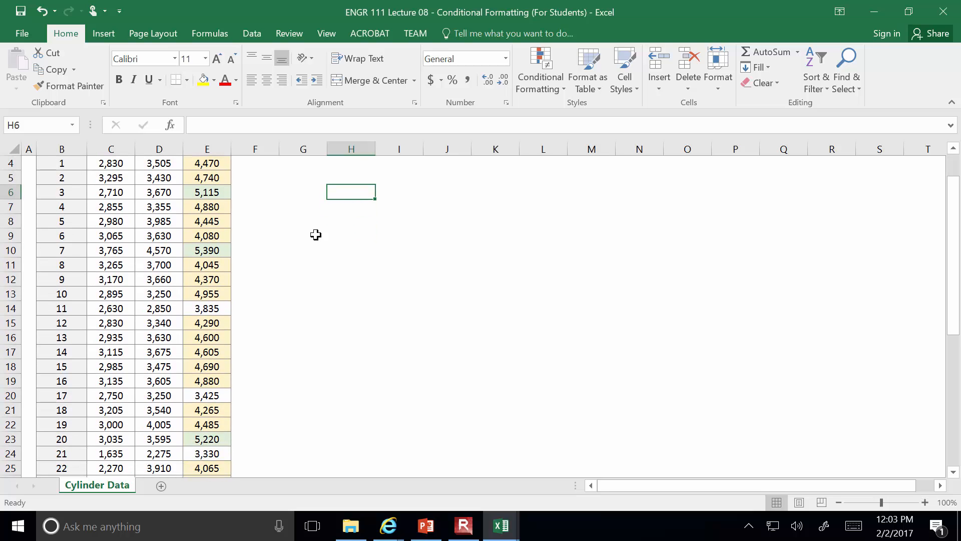
click(204, 308)
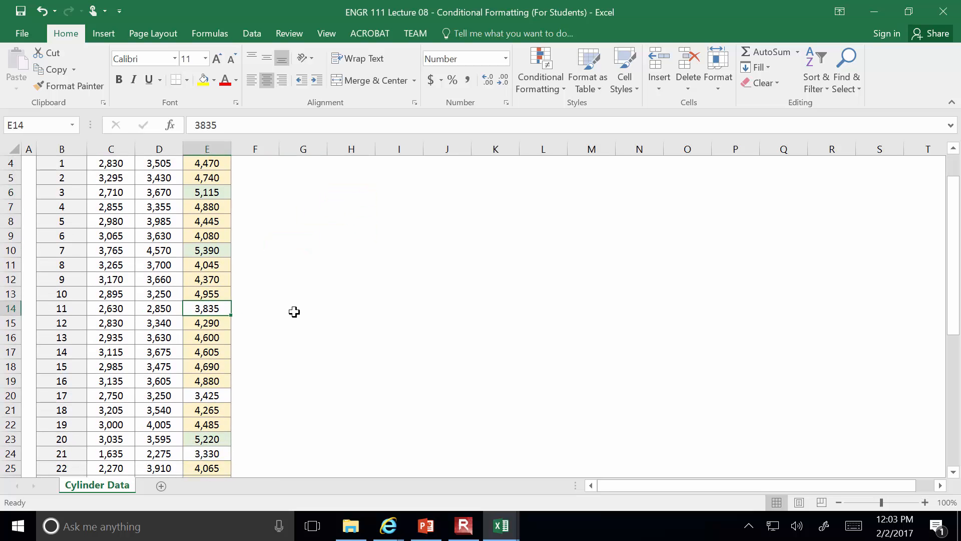
scroll(295, 312, up, 1)
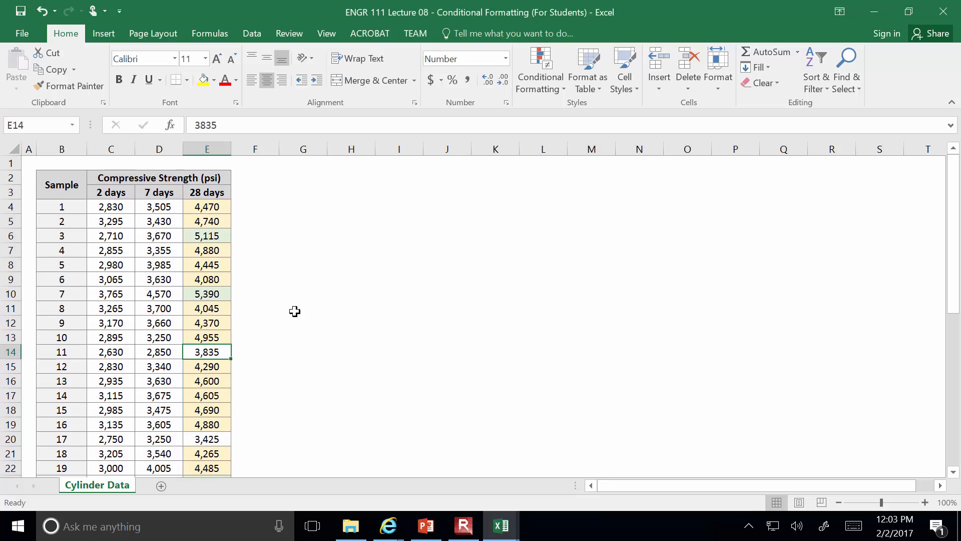
Step: Create another rule for E4:E43 that formats only cells with a value less than 4000
click(208, 207)
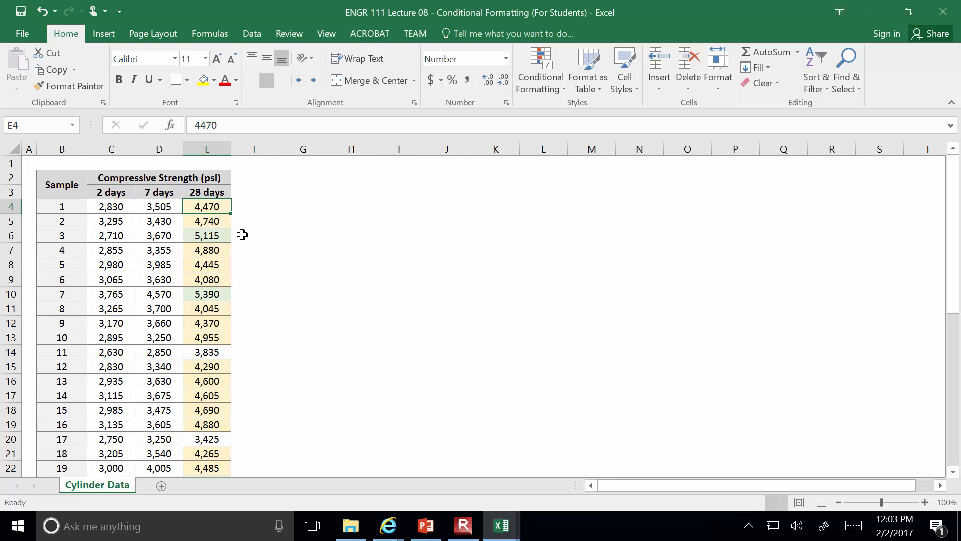
key(ctrl+shift+Down)
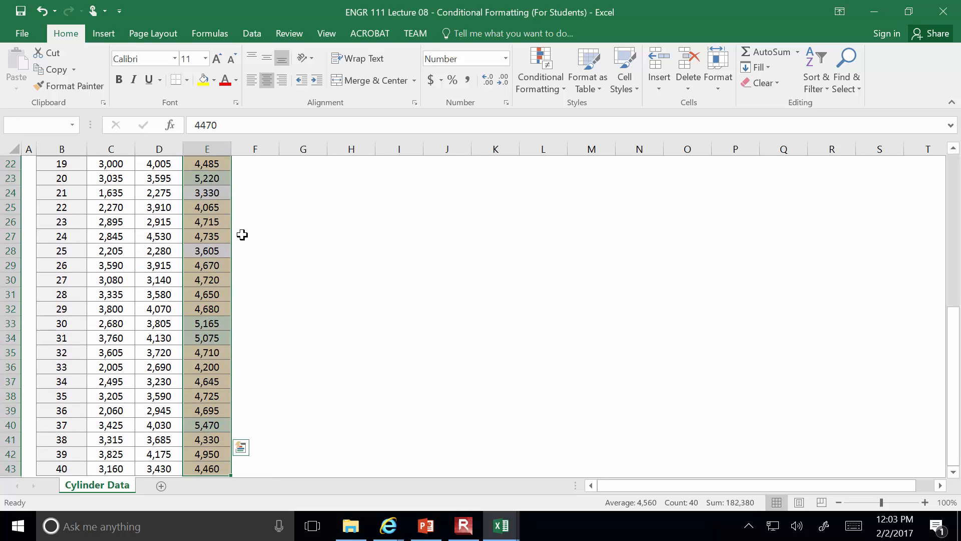
click(554, 86)
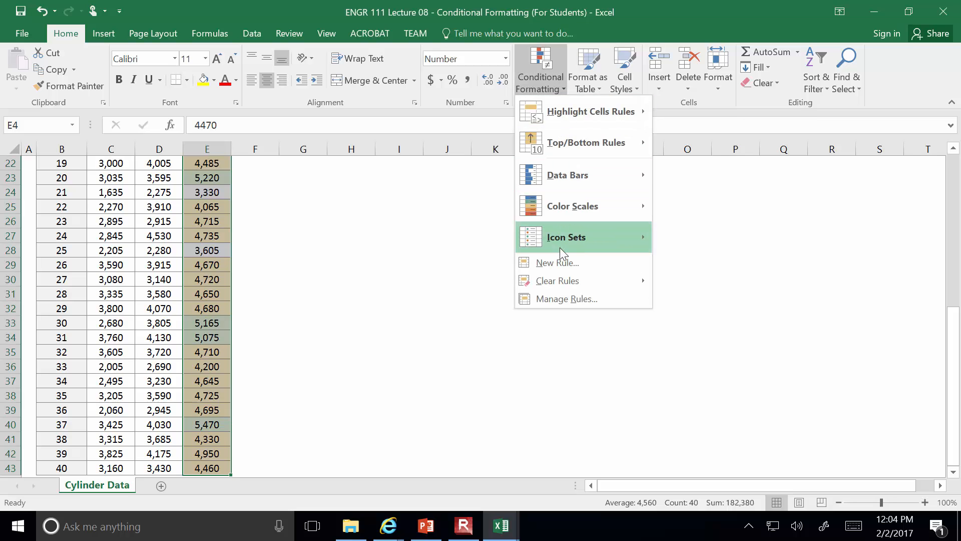
click(563, 263)
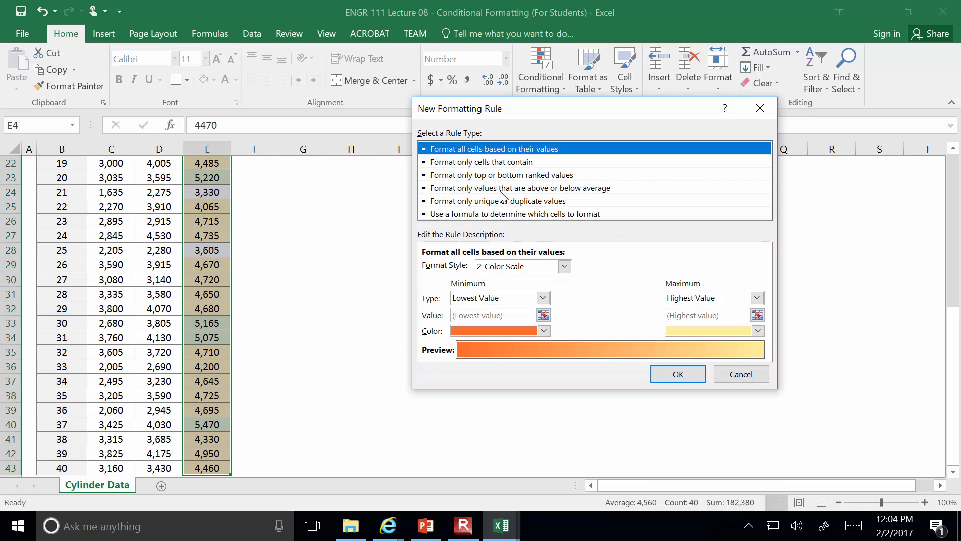
click(457, 163)
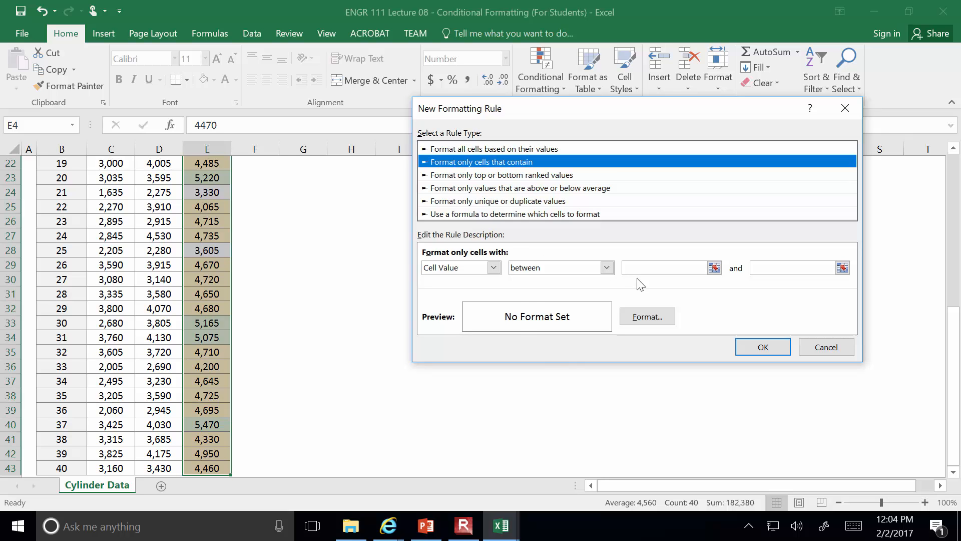
click(606, 268)
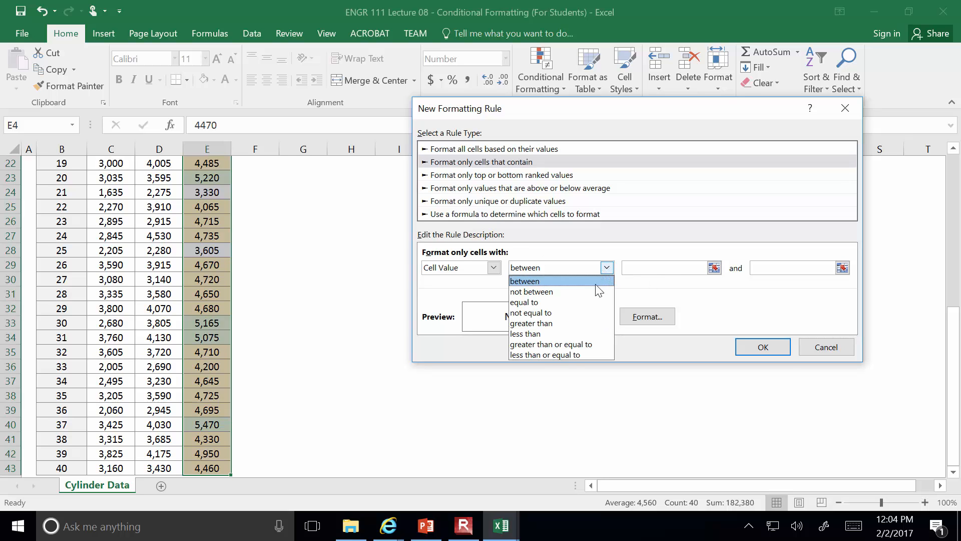
click(588, 334)
click(672, 268)
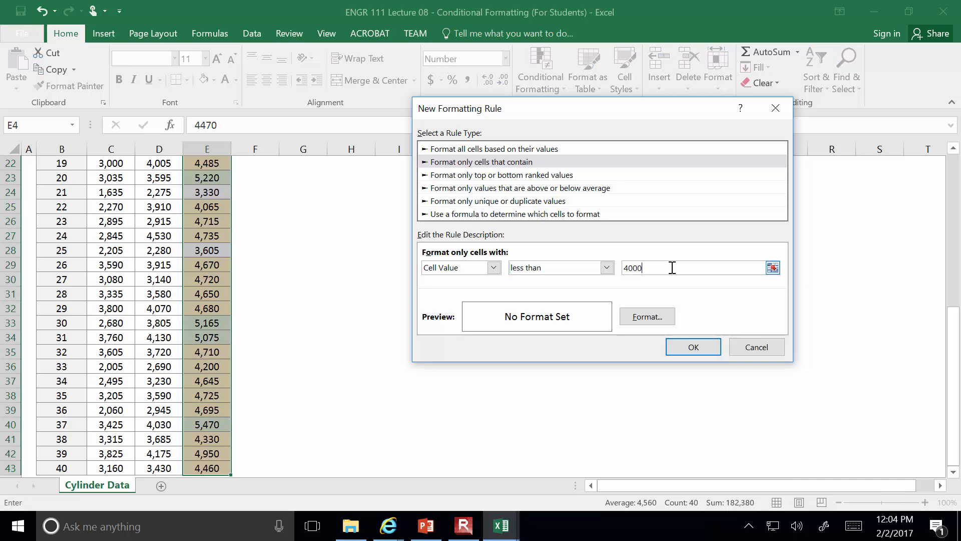
Step: Give the less-than-4000 rule a standard red background fill and apply it to the 28-day strengths
click(653, 320)
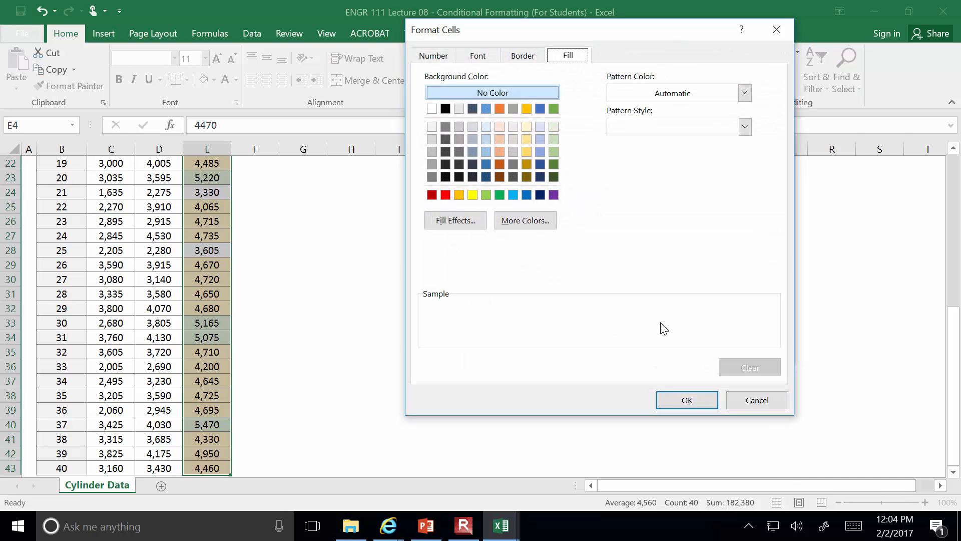
click(445, 195)
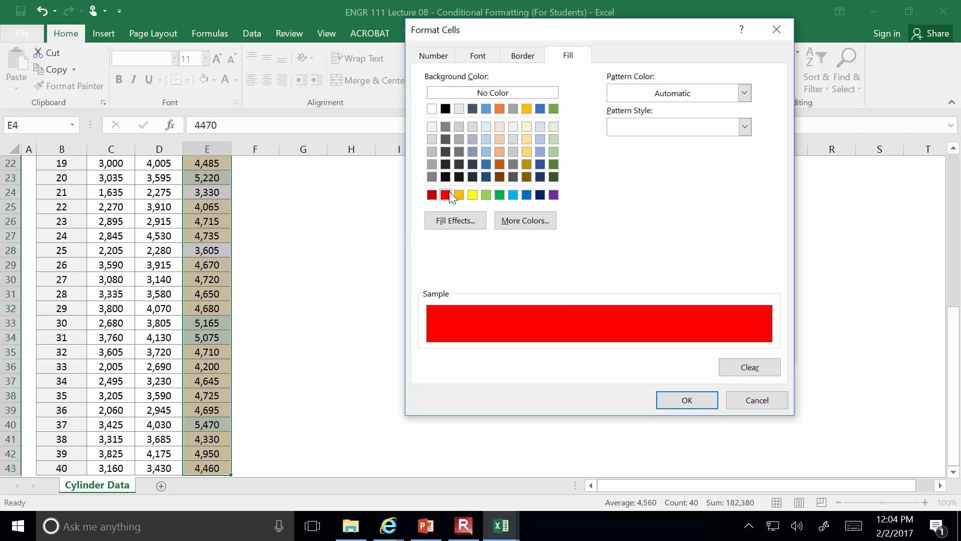
click(663, 403)
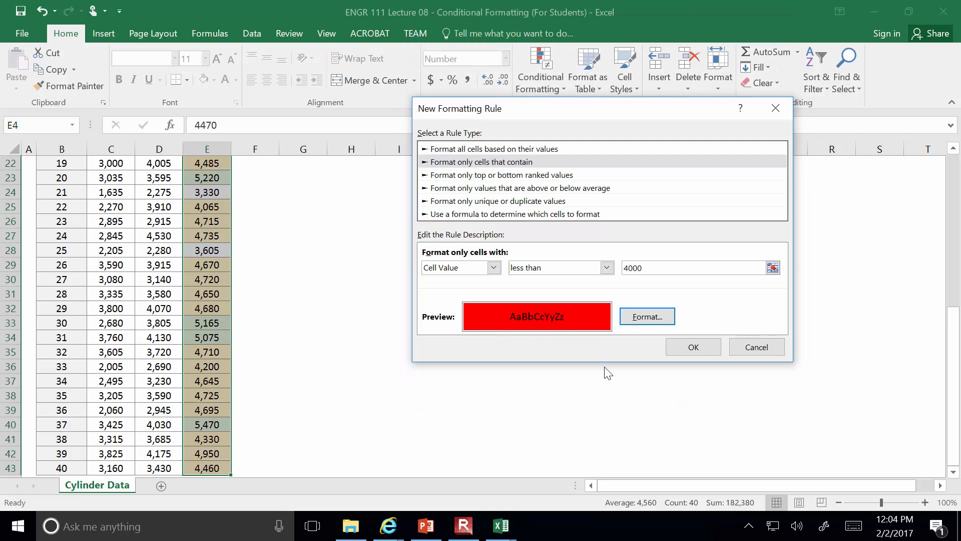
click(693, 345)
click(574, 370)
Step: Check the highlighting of the 28-day strengths, including sample 11, and save the workbook
scroll(574, 377, up, 7)
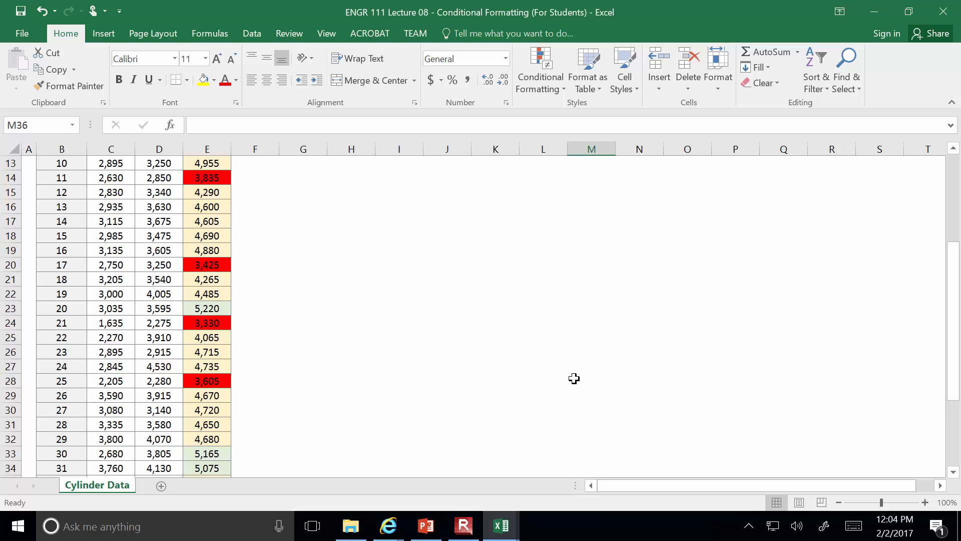
click(189, 236)
click(213, 256)
scroll(212, 256, down, 2)
click(221, 258)
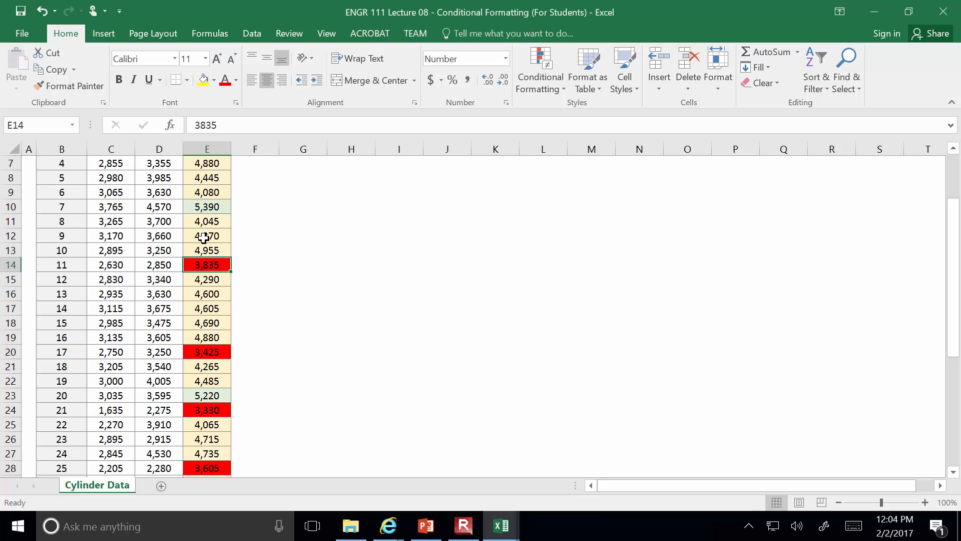
scroll(453, 387, up, 2)
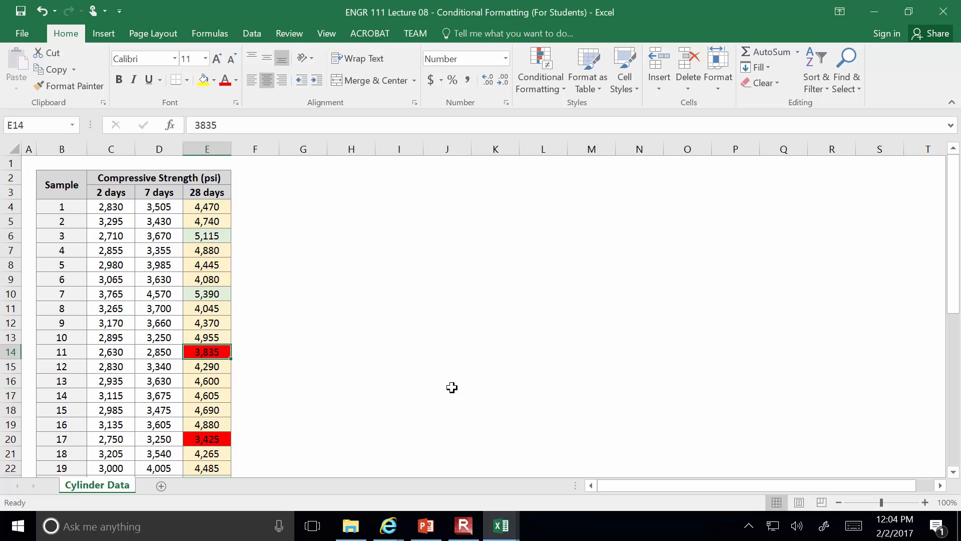
click(23, 15)
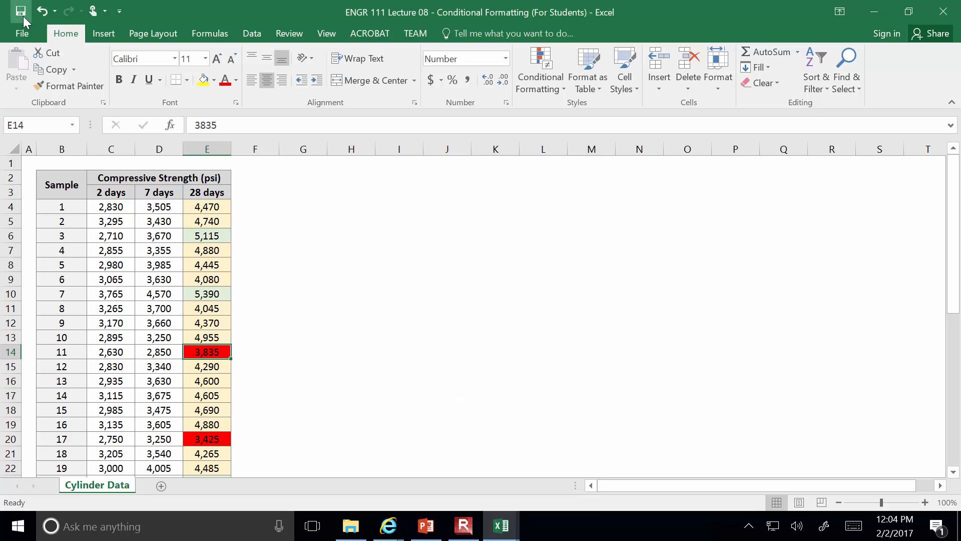
Step: Switch to the course site in Internet Explorer and open the 2/2 assignment from the course content to view its file submission options
click(385, 524)
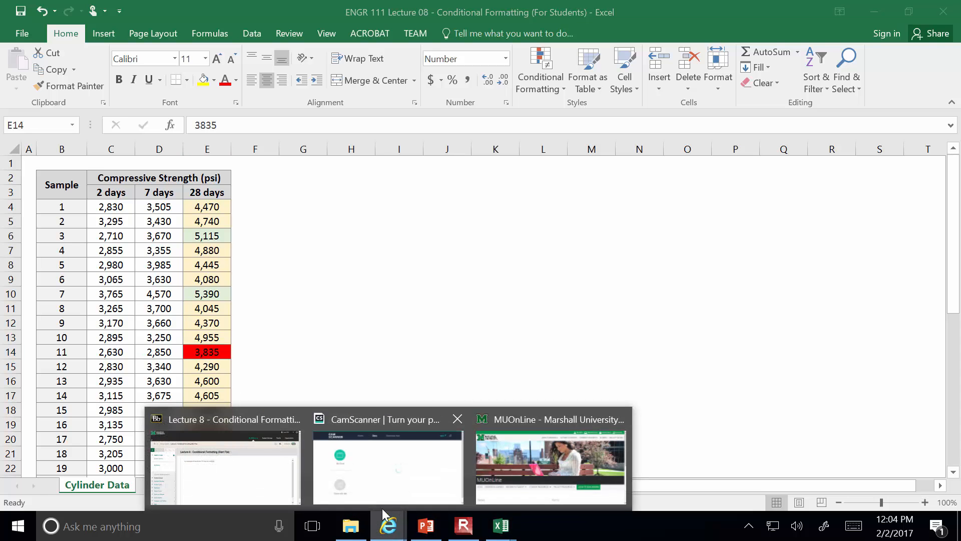
click(236, 468)
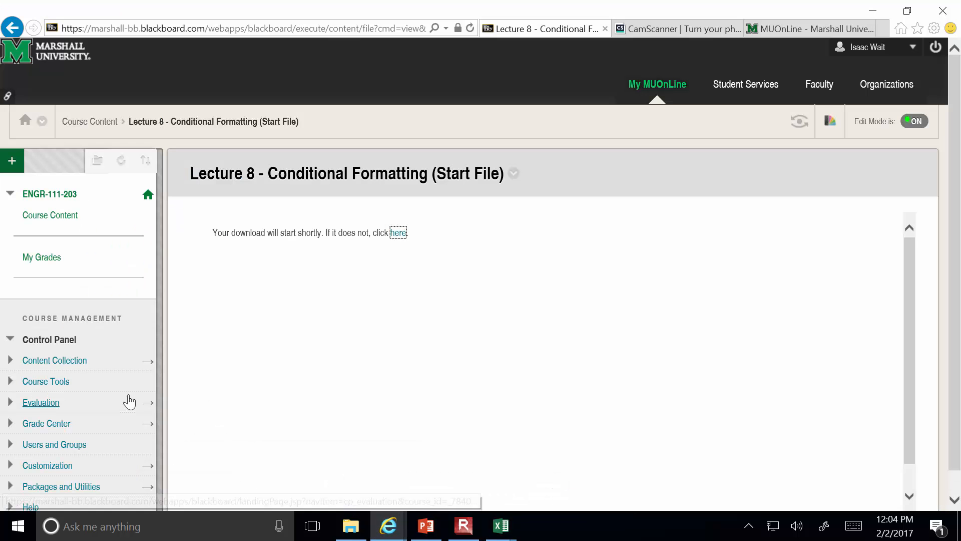
click(148, 195)
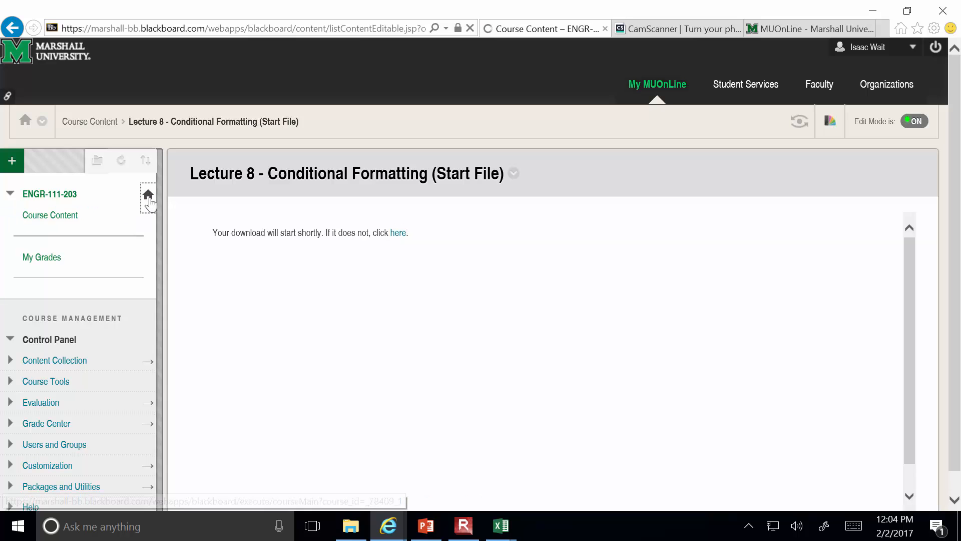
scroll(273, 280, down, 5)
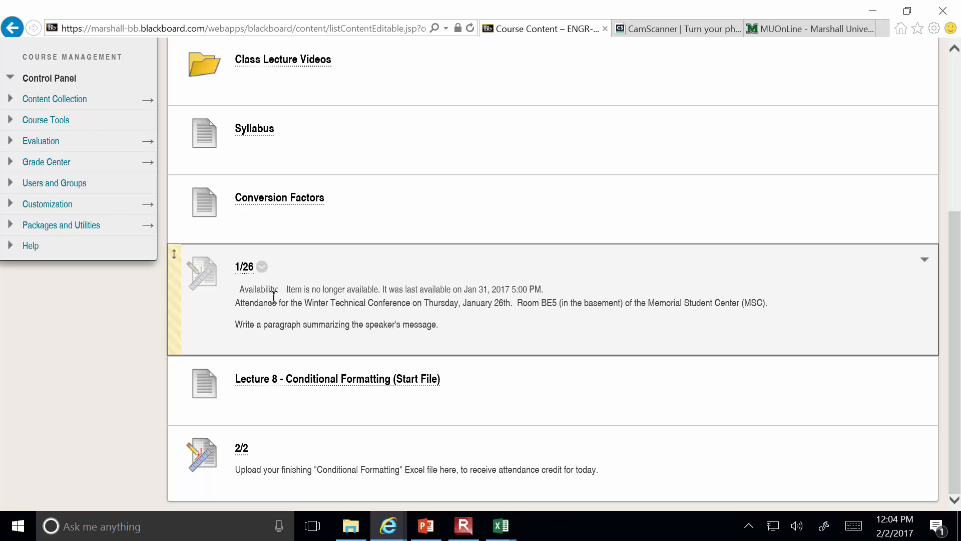
click(242, 450)
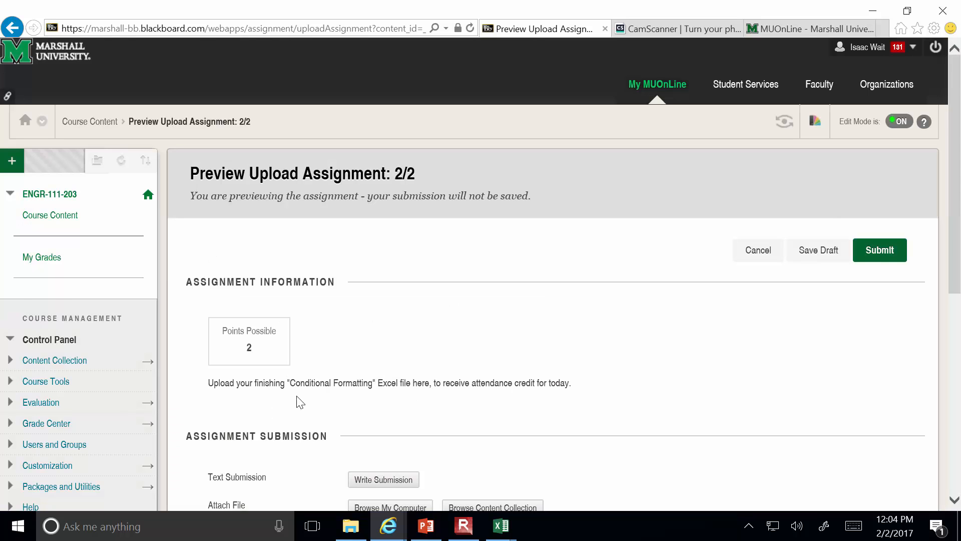
scroll(301, 402, down, 3)
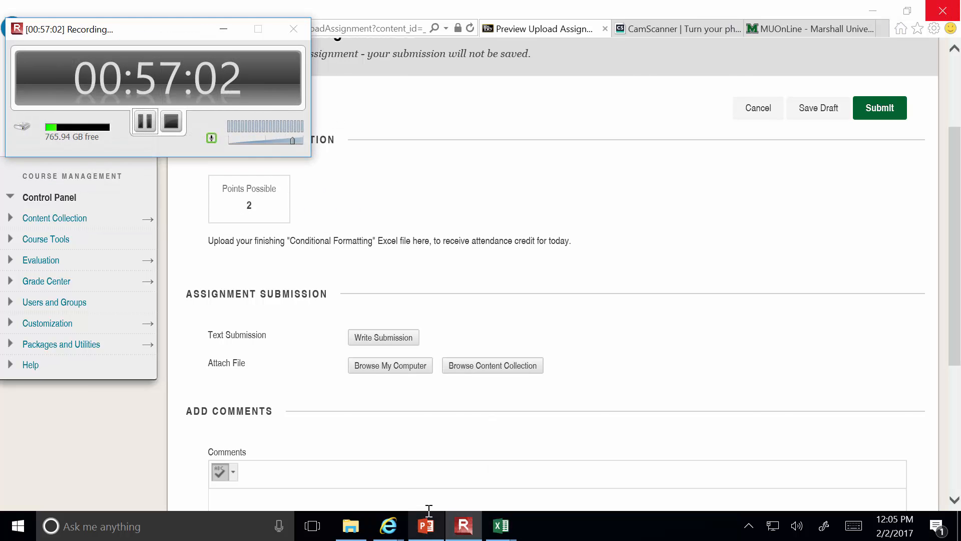
Step: Switch to the lecture presentation in PowerPoint, showing the Conditional Formatting slide
click(426, 526)
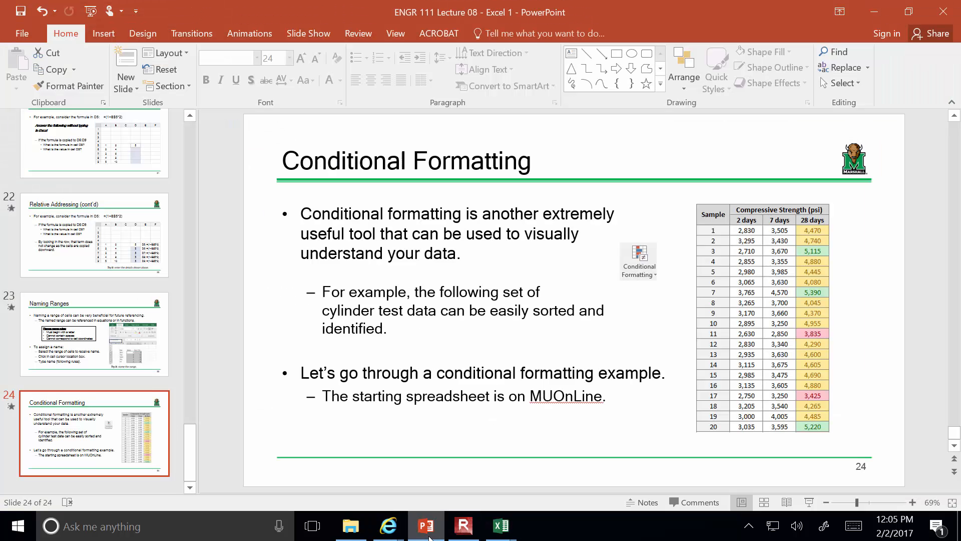